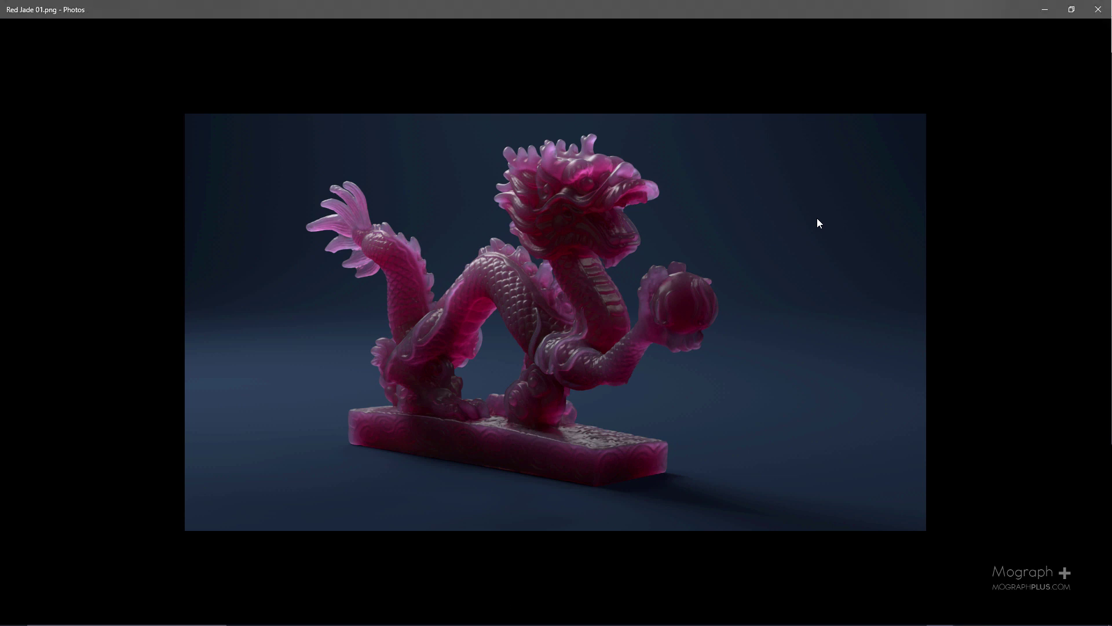
Compare the finished red and green jade dragon renders in the image viewer, and return to the dragon scene in 3ds Max
key("Right")
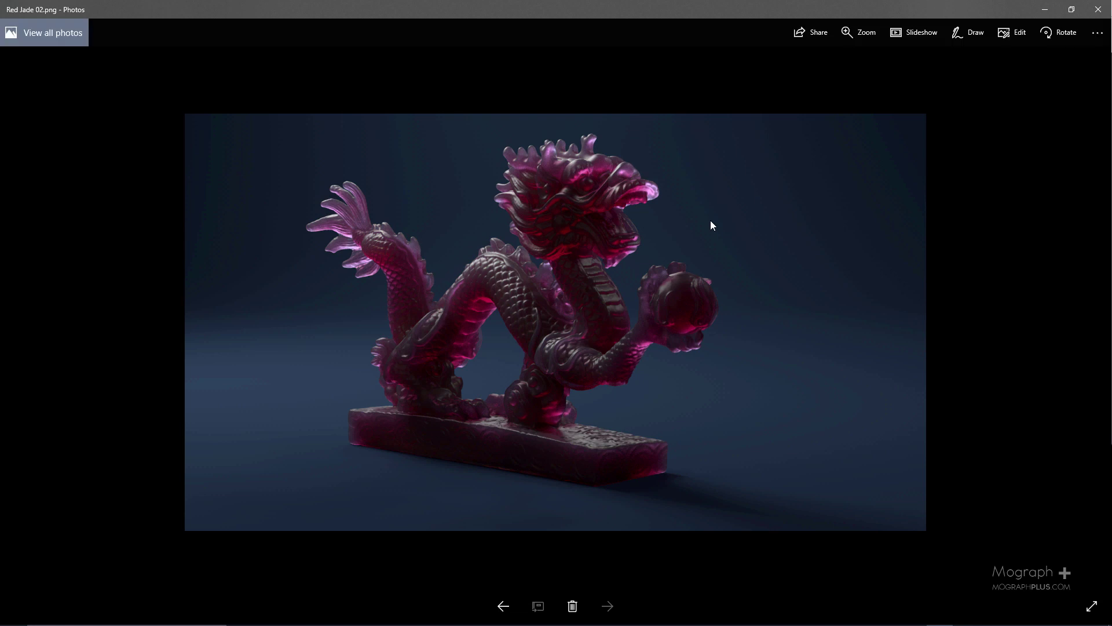
key("Home")
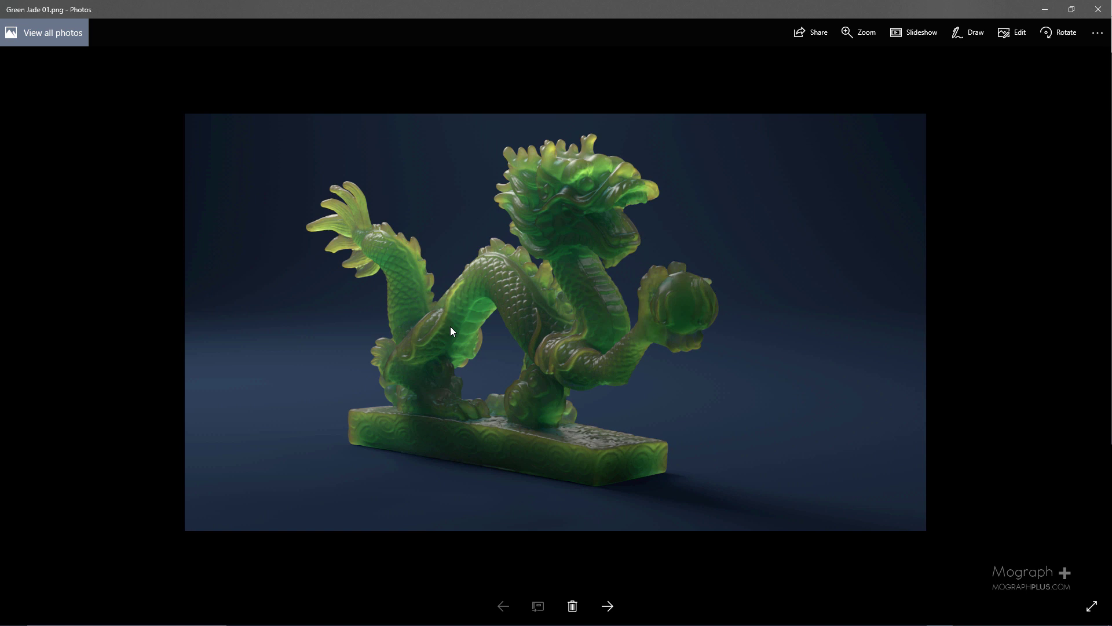
key("Right")
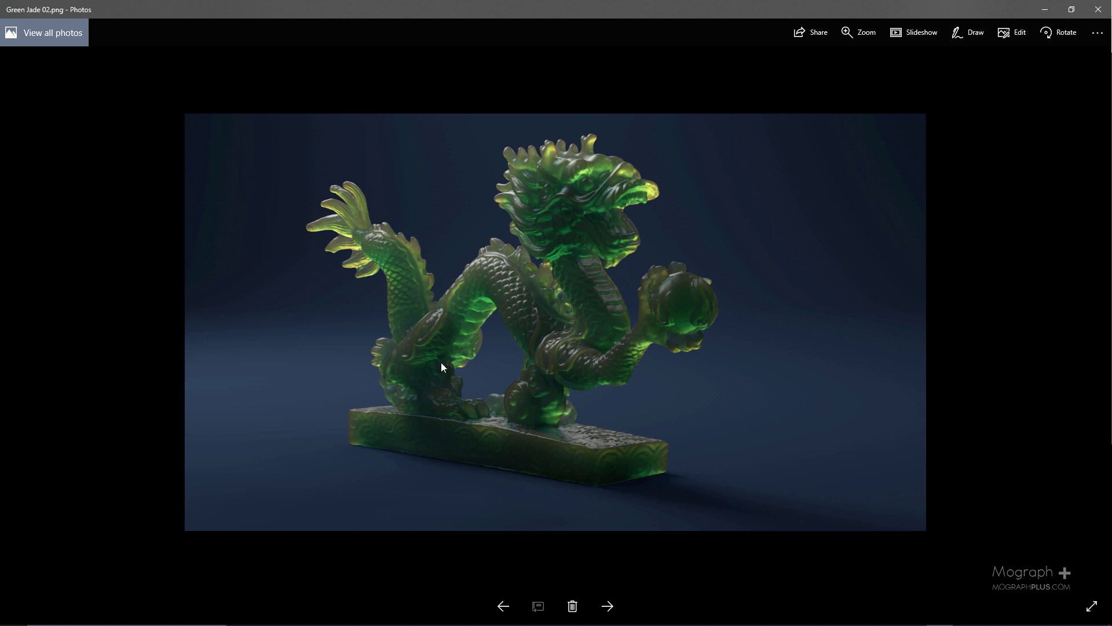
key("Left")
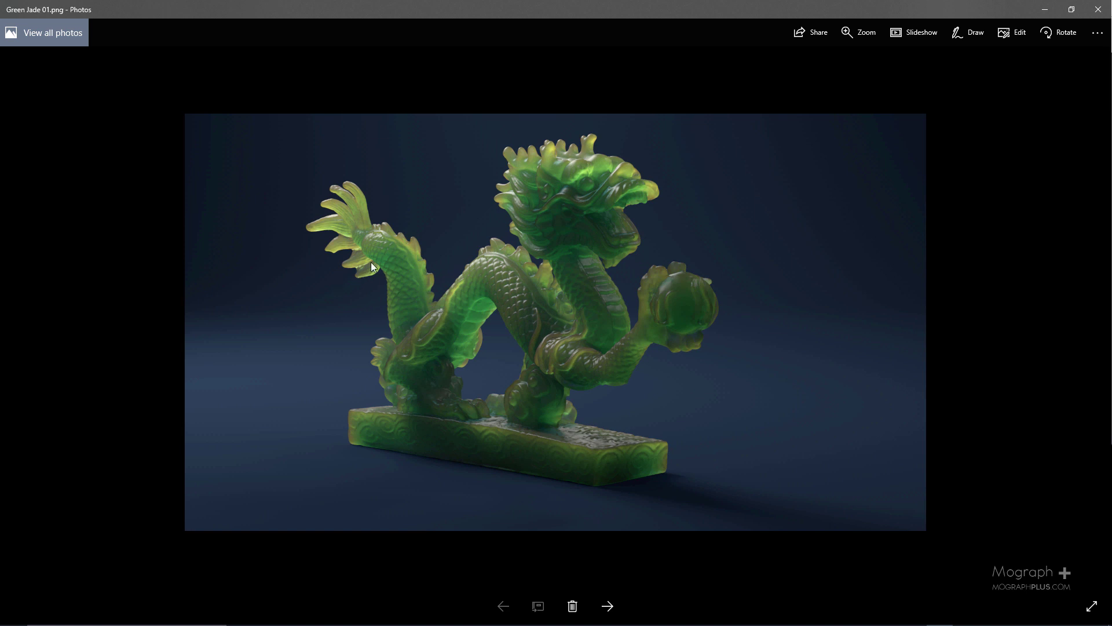
left_click(1046, 17)
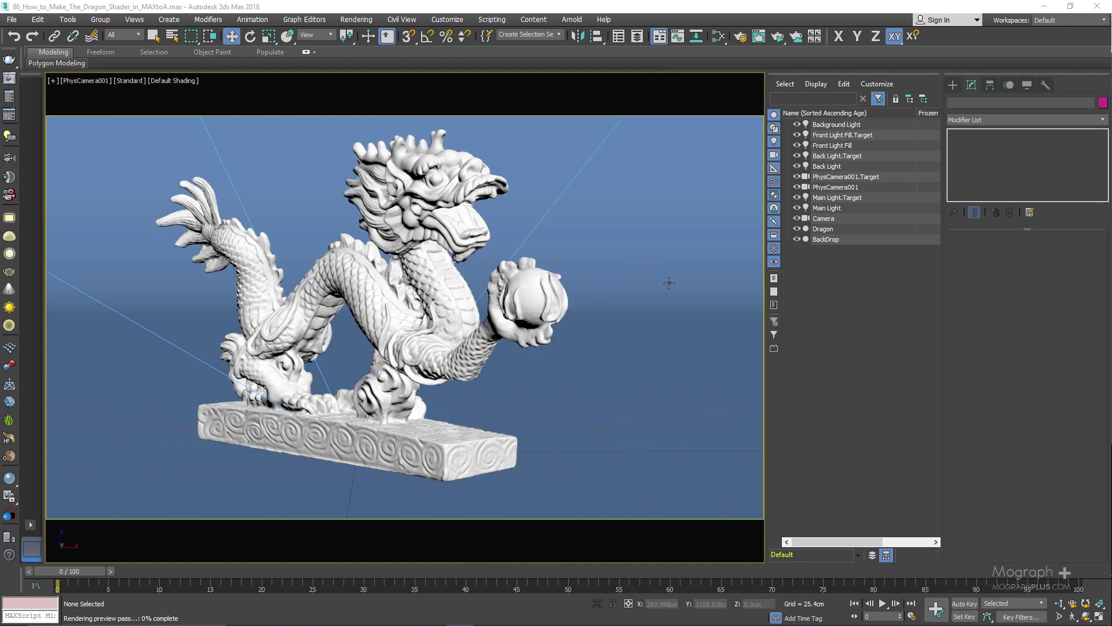
Open the render setup and compare the Production Rendering Mode target with ActiveShade Mode, ending on ActiveShade Mode
left_click(739, 36)
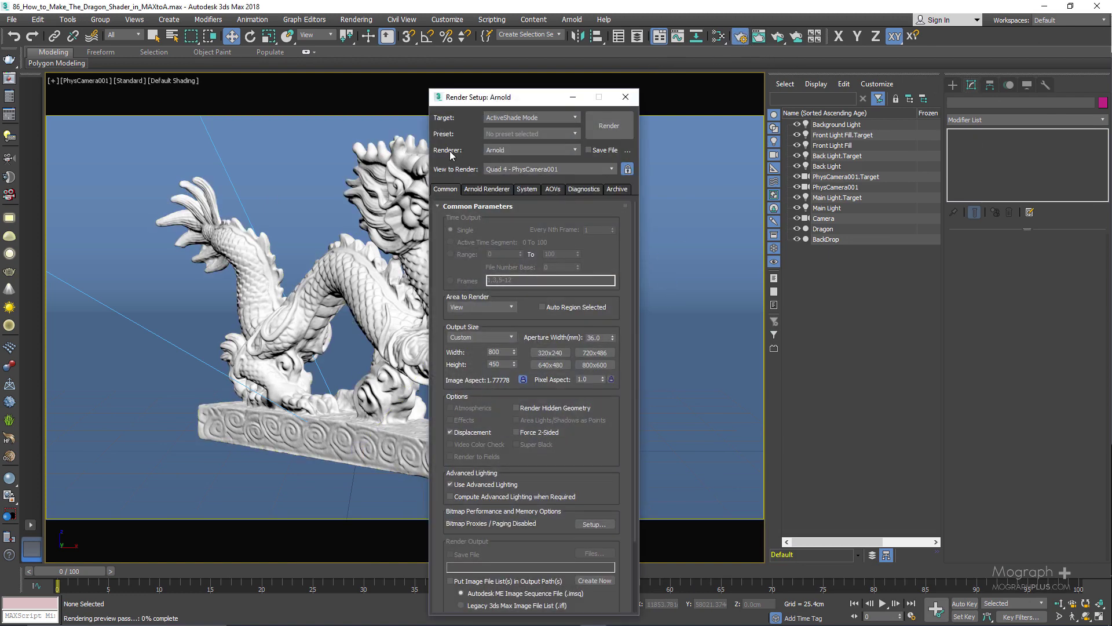
left_click(508, 123)
left_click(539, 130)
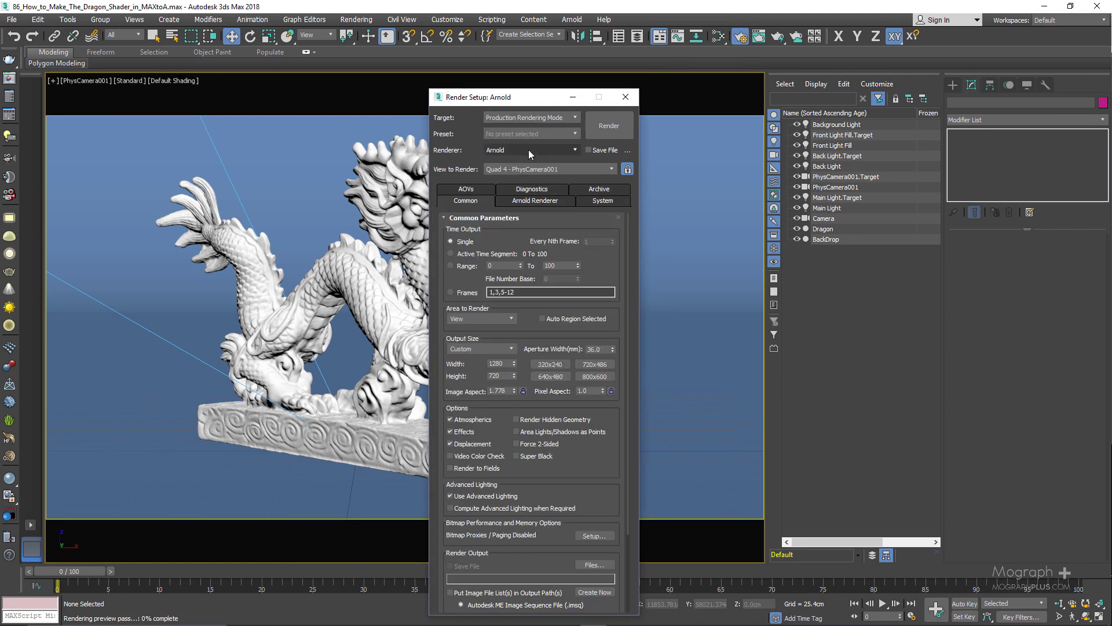
left_click(533, 120)
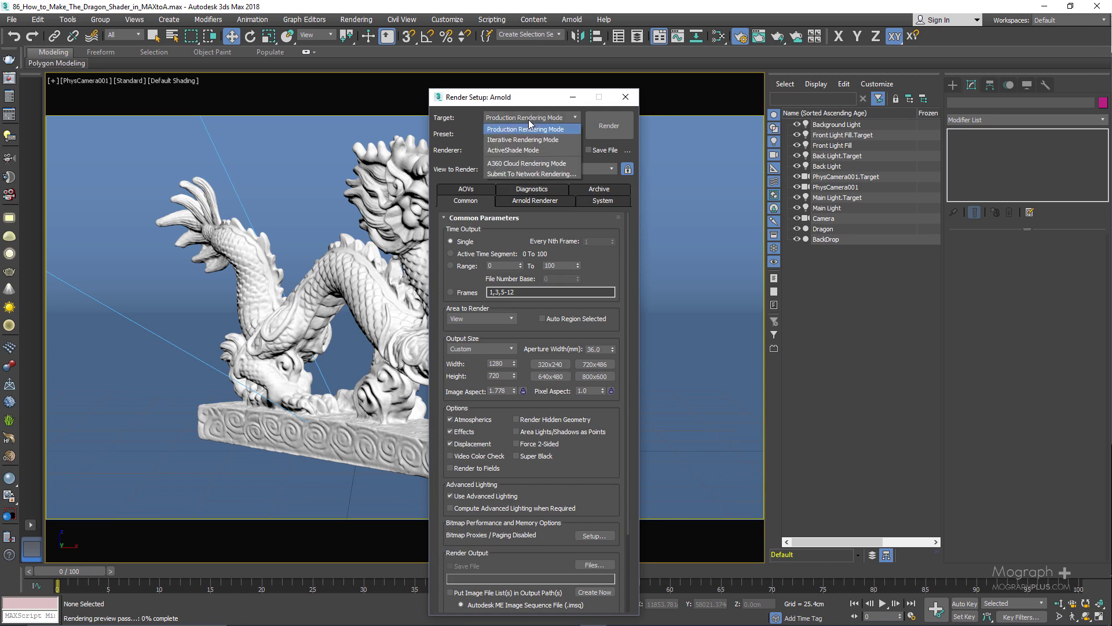
left_click(534, 151)
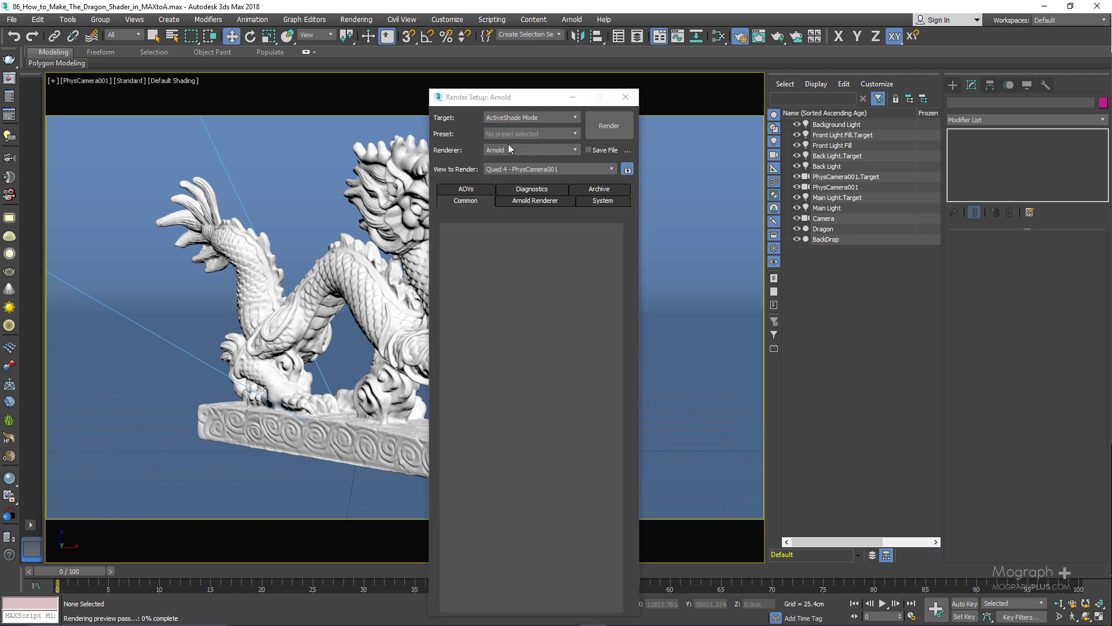
Review the ActiveShade output size, the Arnold sampling and ray depth values, and the system settings
left_click_drag(497, 103, 490, 79)
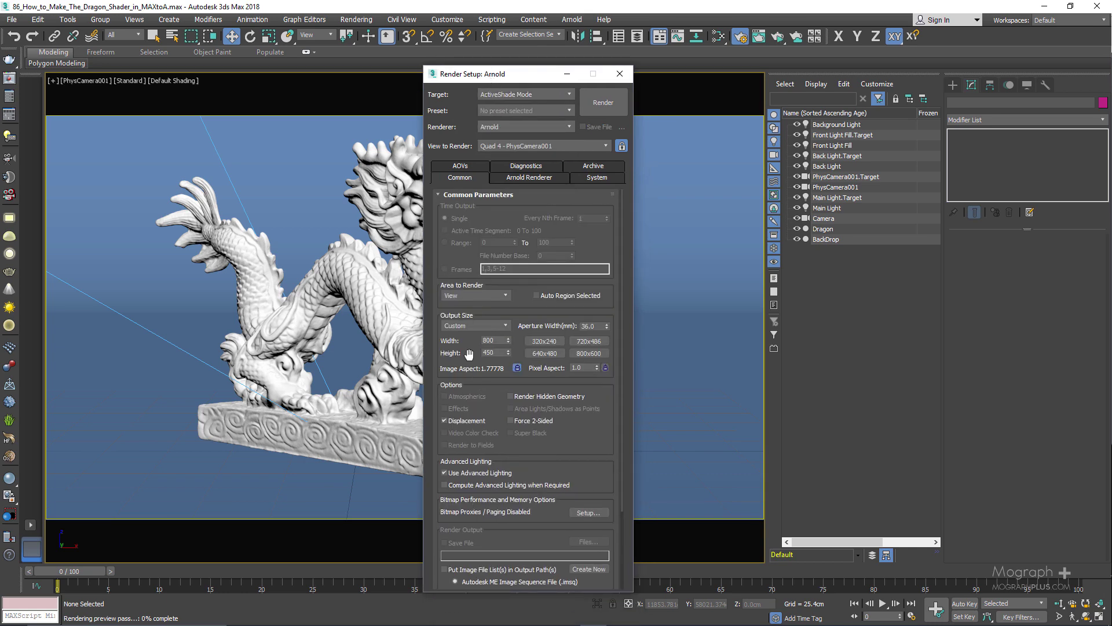
left_click_drag(455, 343, 454, 301)
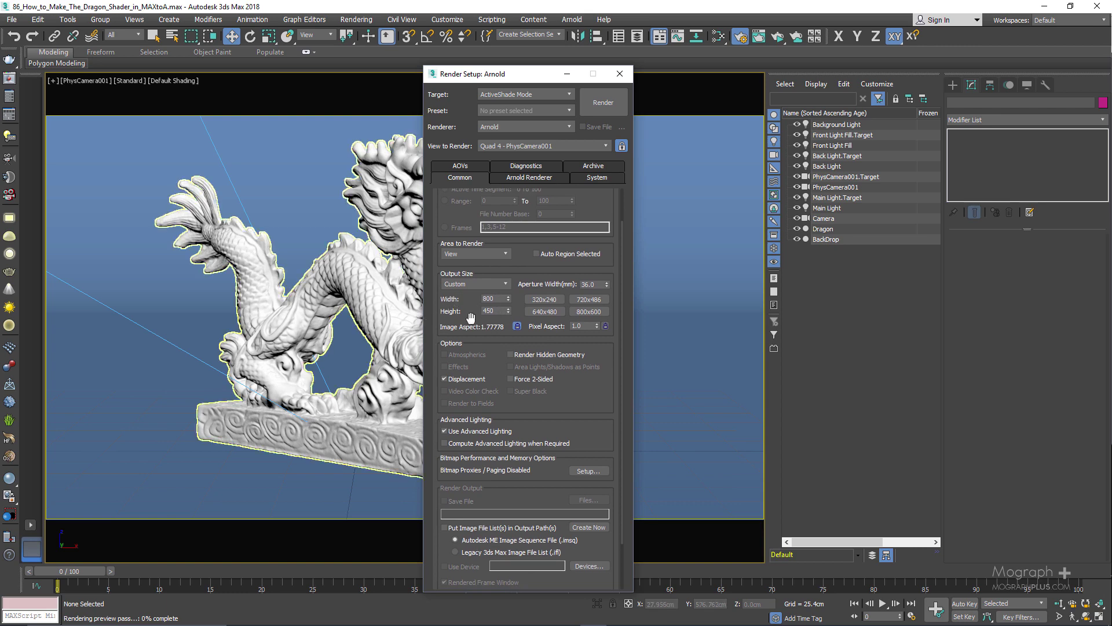
scroll(446, 306, "up", 2)
left_click(510, 178)
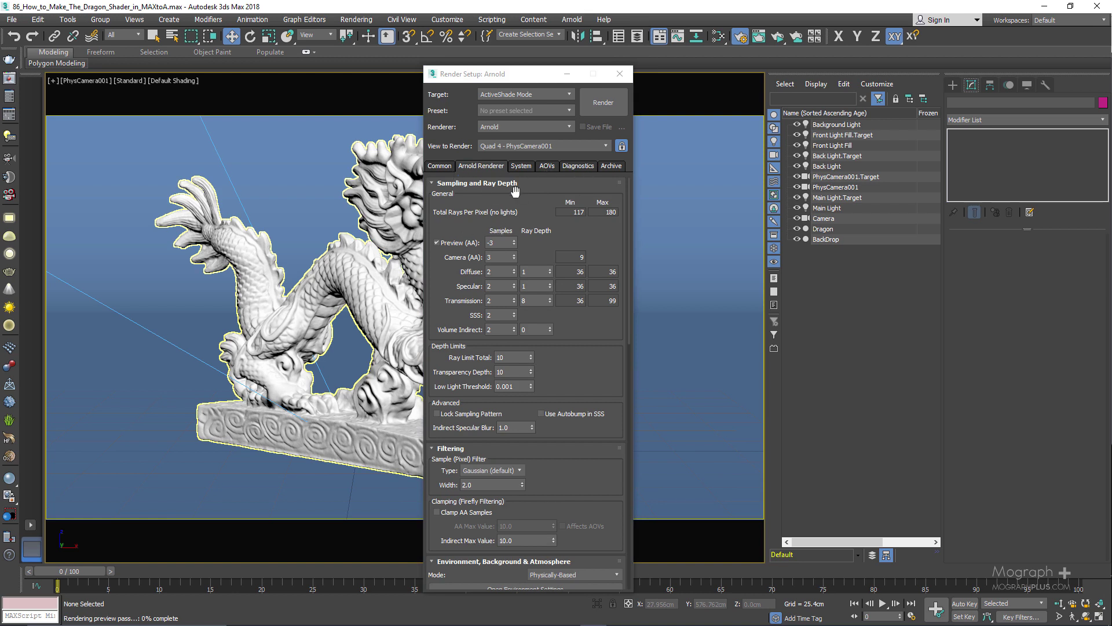
left_click(525, 167)
Start a new EXR AOV output file and select the built-in specular, specular_direct and specular_indirect AOVs
left_click(548, 168)
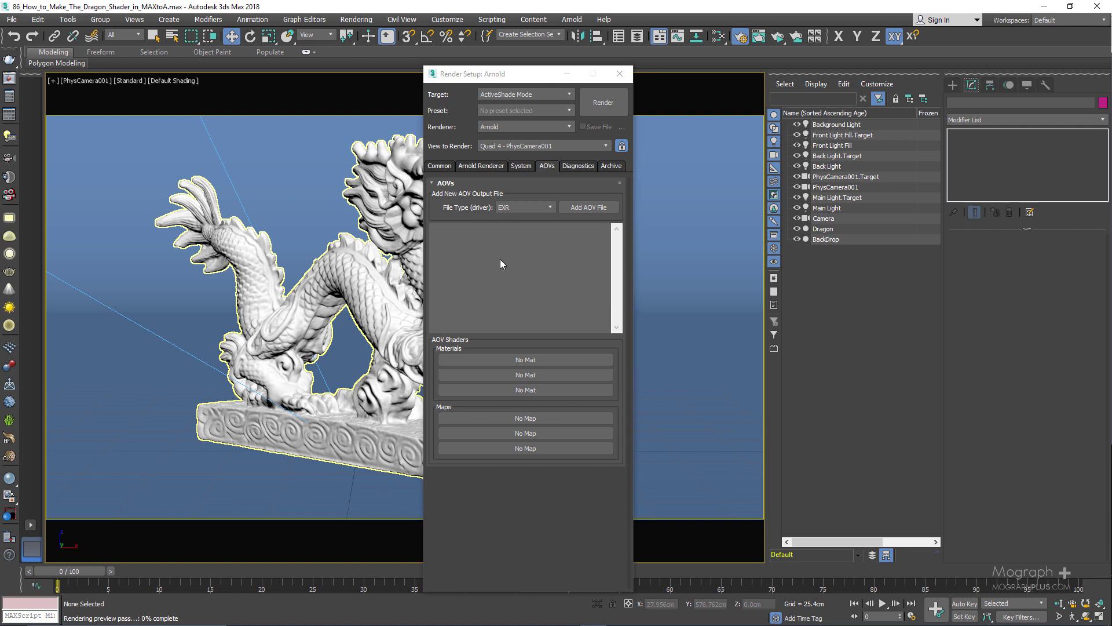
left_click(579, 210)
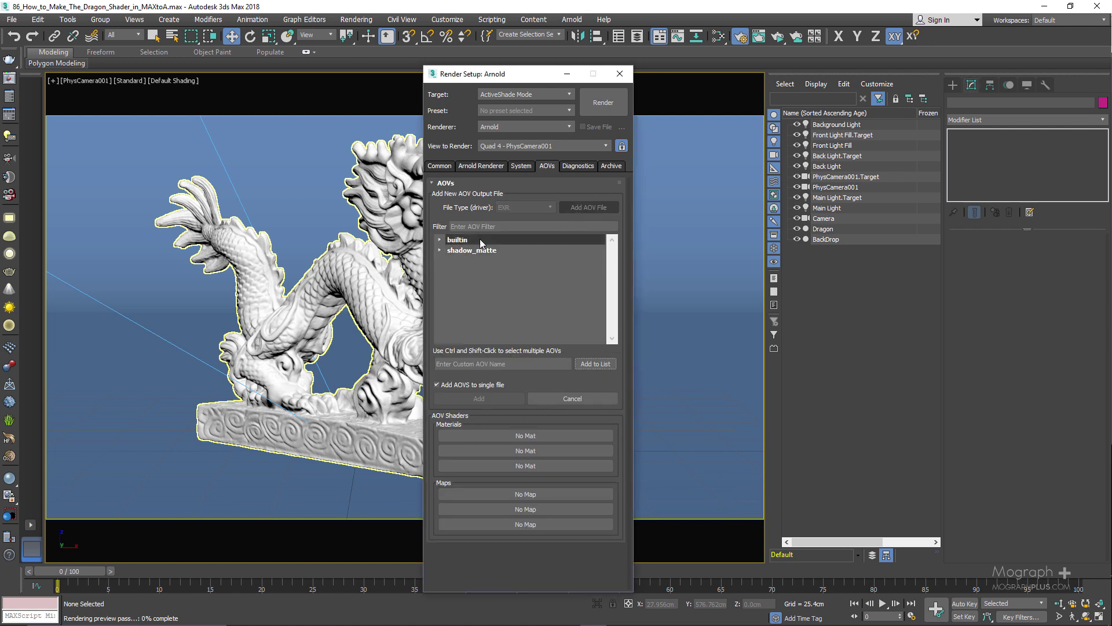
left_click(440, 239)
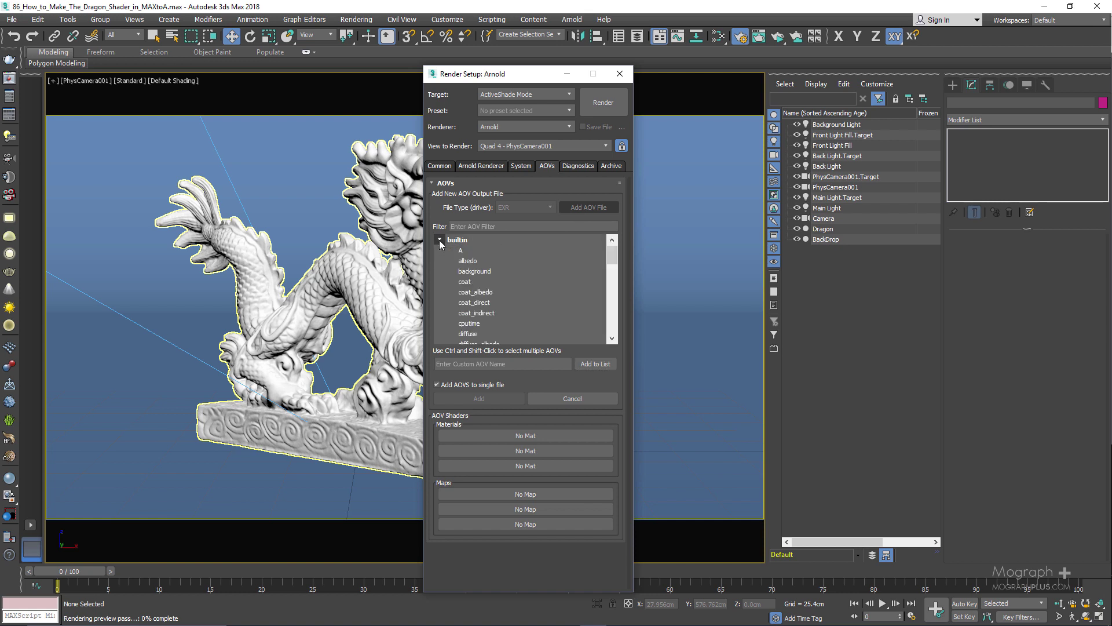
left_click_drag(614, 265, 616, 306)
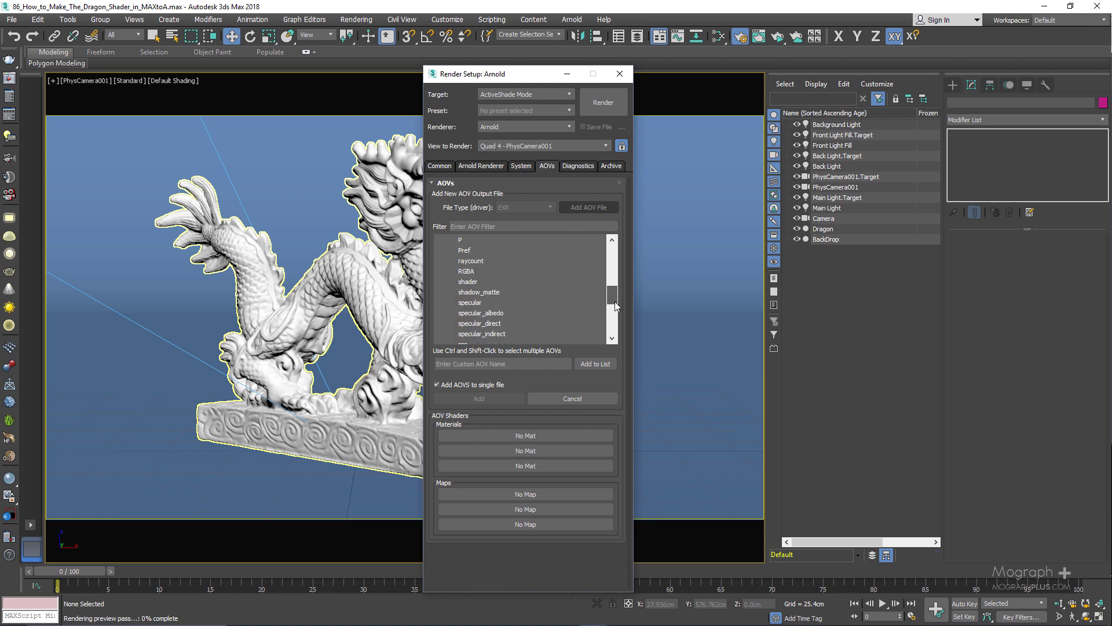
left_click(477, 303)
left_click(488, 325, "ctrl")
left_click(492, 334, "ctrl")
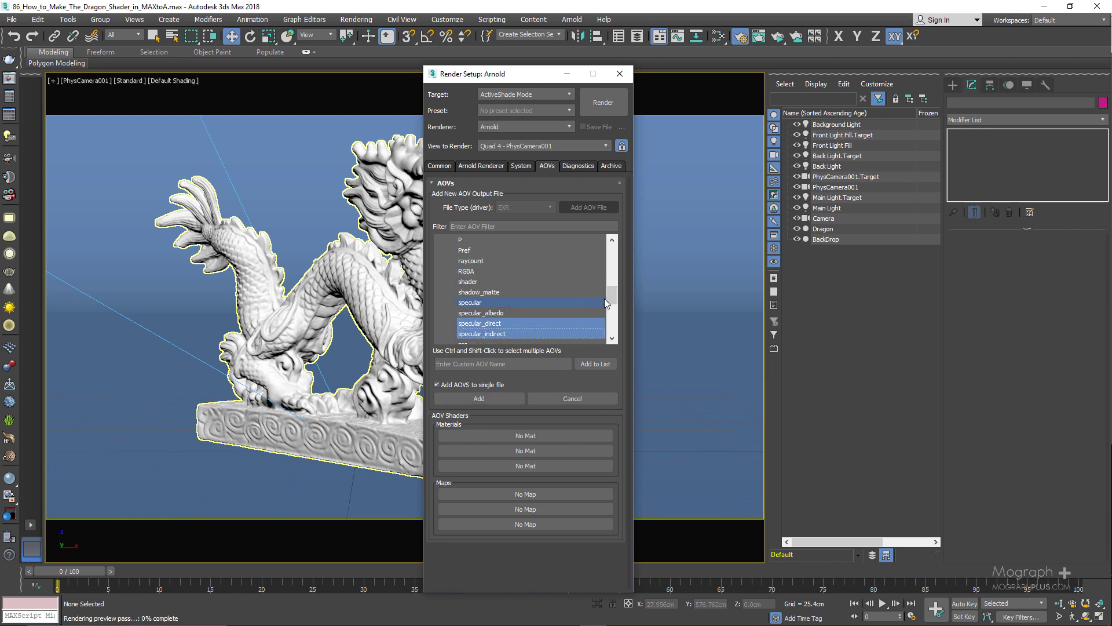
Extend the selection with sss, sss_direct, sss_indirect, transmission, transmission_direct and transmission_indirect, and add all selected AOVs to the EXR file
scroll(528, 311, "down", 2)
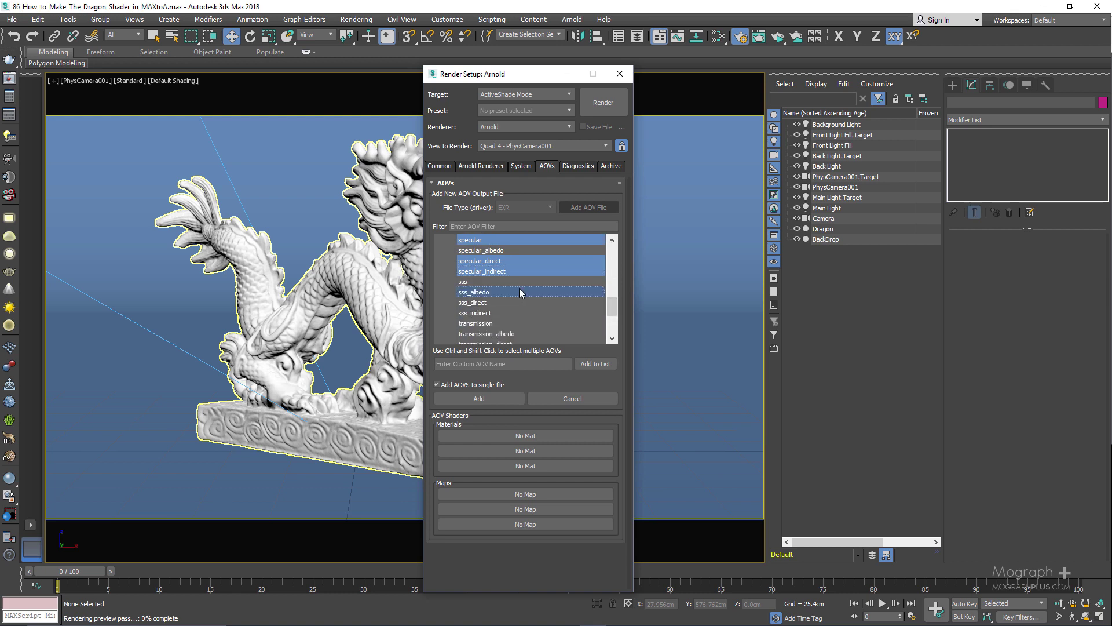
left_click(515, 283, "ctrl")
left_click(510, 302, "ctrl")
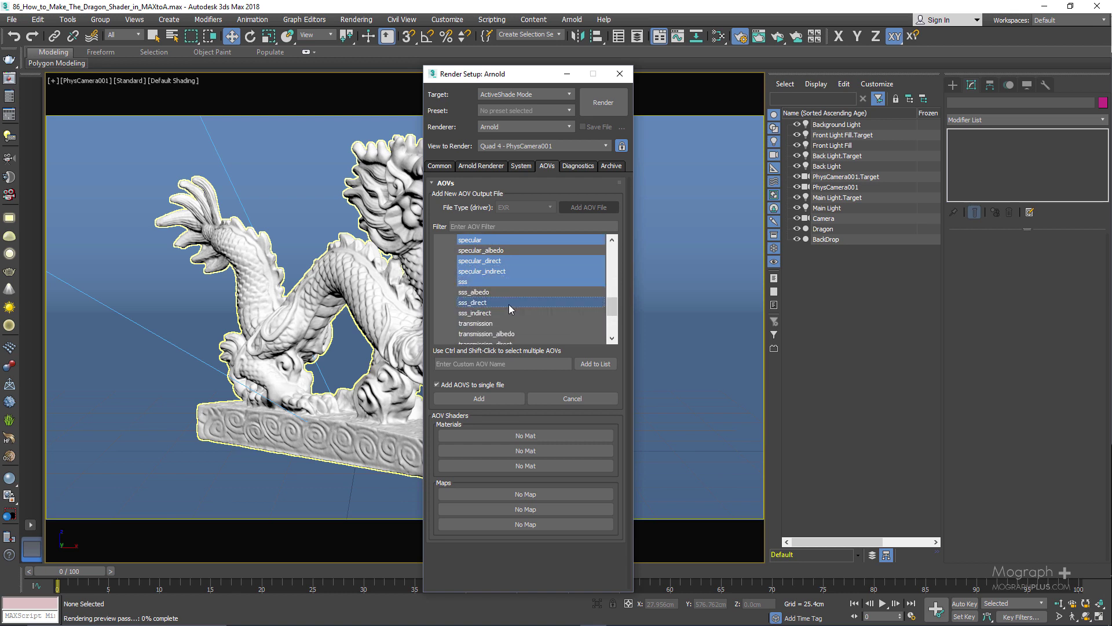
left_click(507, 313, "ctrl")
left_click(510, 324, "ctrl")
scroll(514, 325, "down", 1)
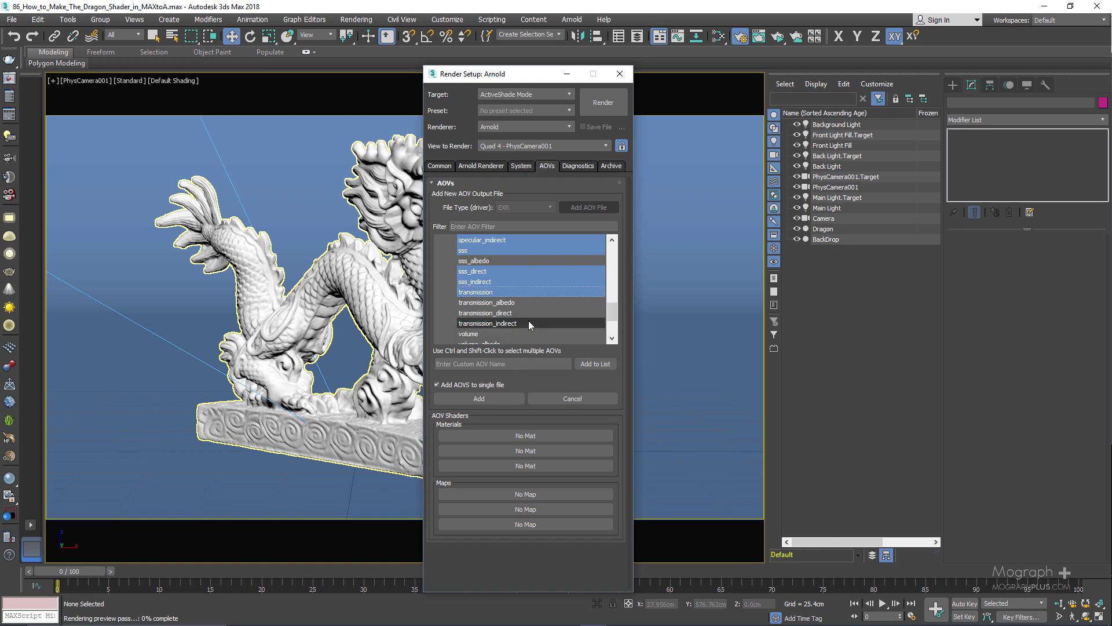
left_click(519, 312, "ctrl")
left_click(517, 323, "ctrl")
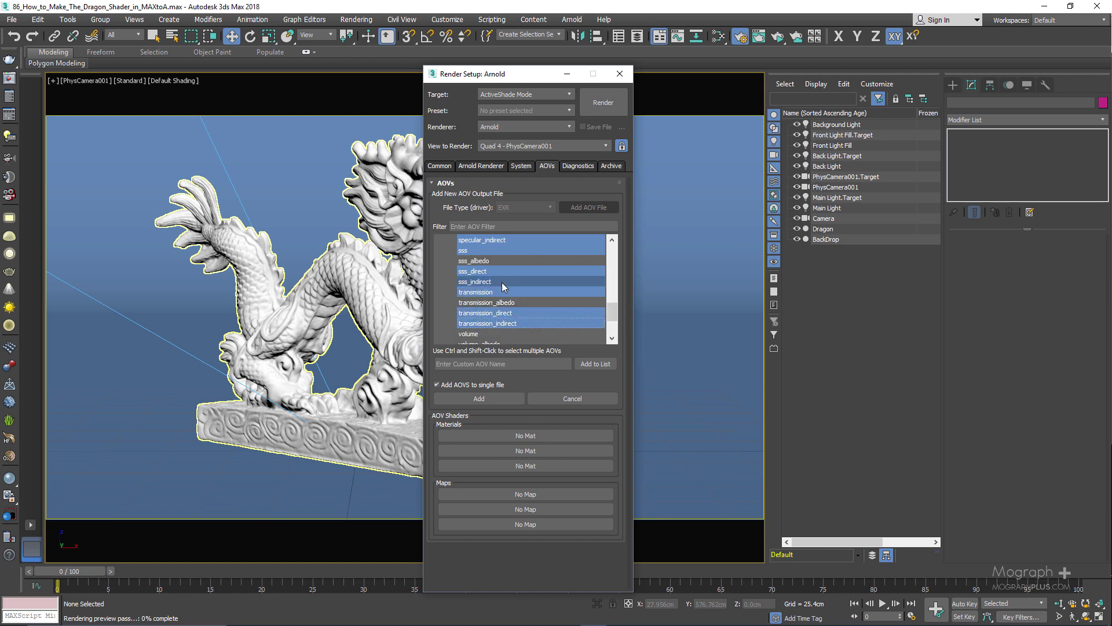
scroll(507, 282, "up", 2)
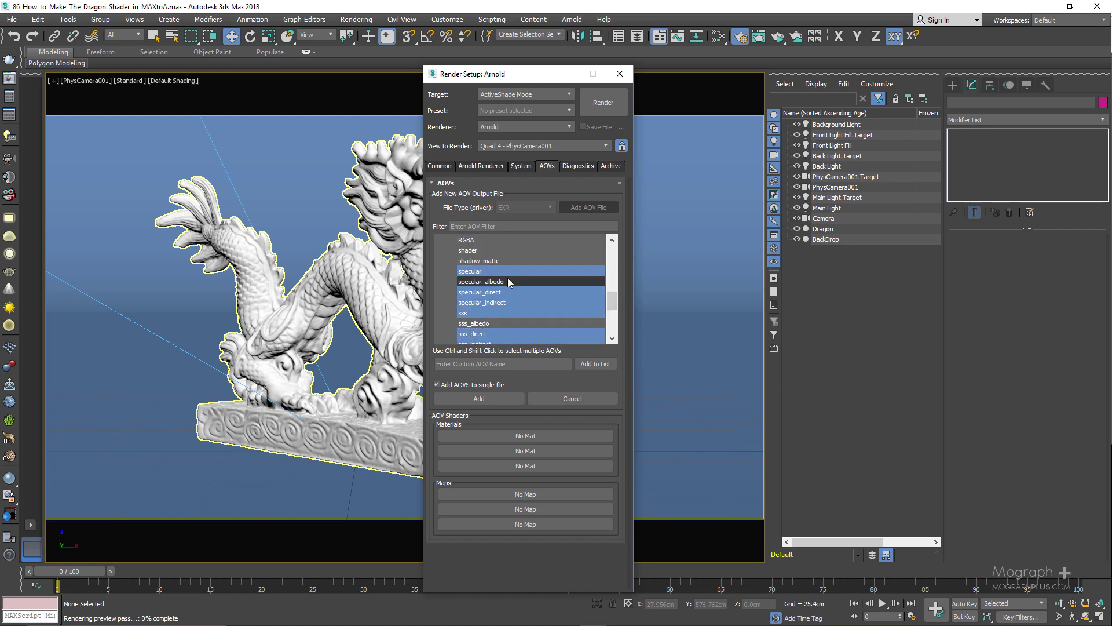
left_click(505, 398)
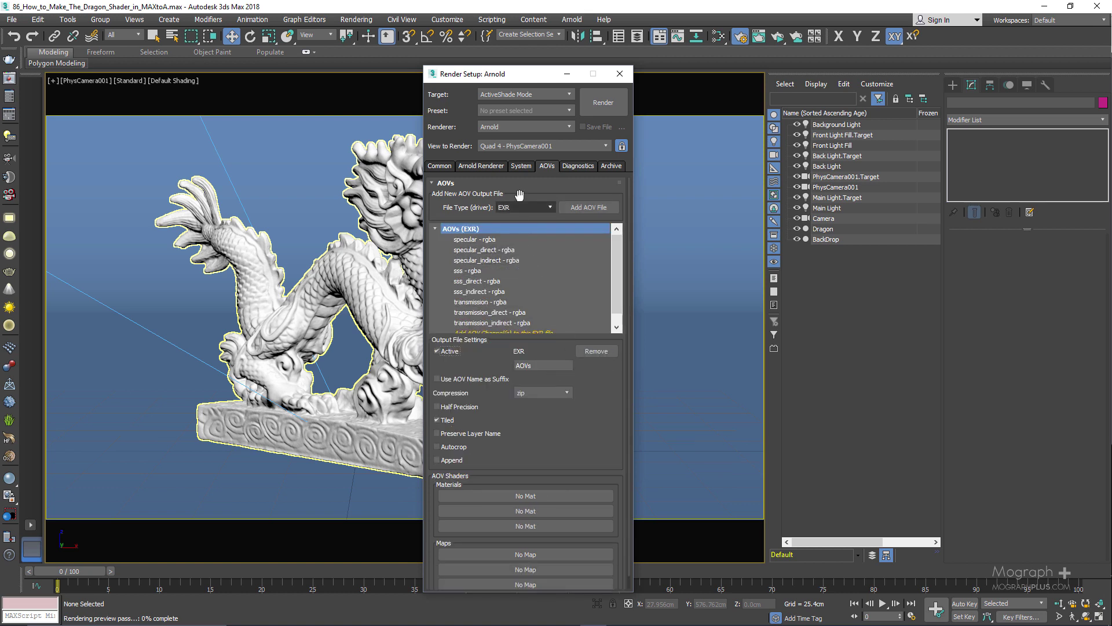
Return to the common render parameters and close the render setup
mouse_move(596, 413)
left_mouse_down()
mouse_move(591, 335)
mouse_move(595, 419)
left_mouse_up()
left_click(442, 166)
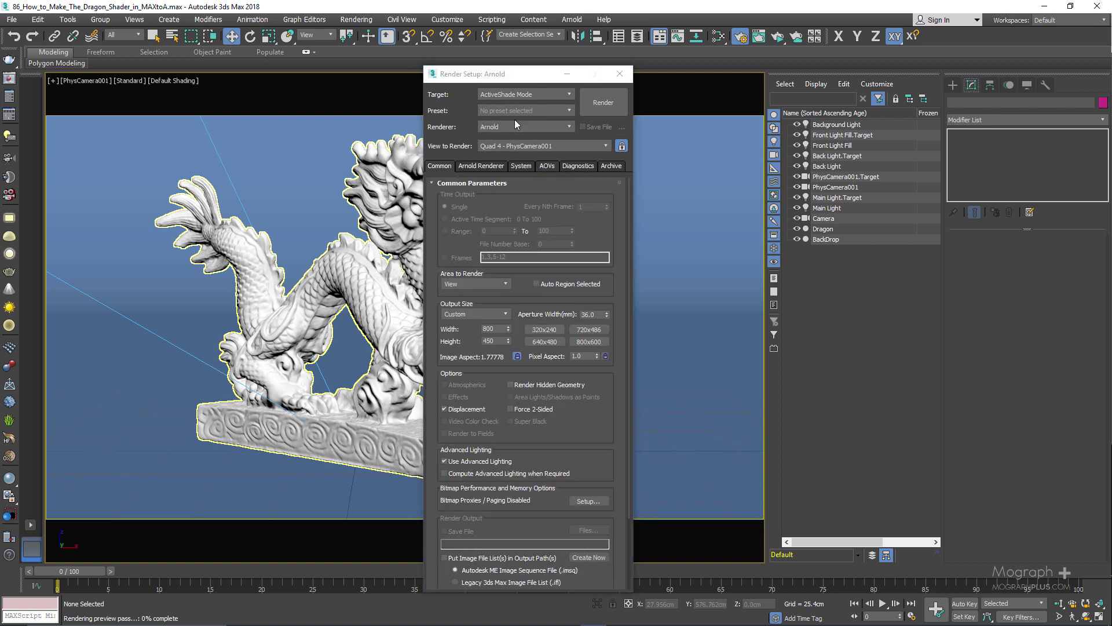
left_click(620, 73)
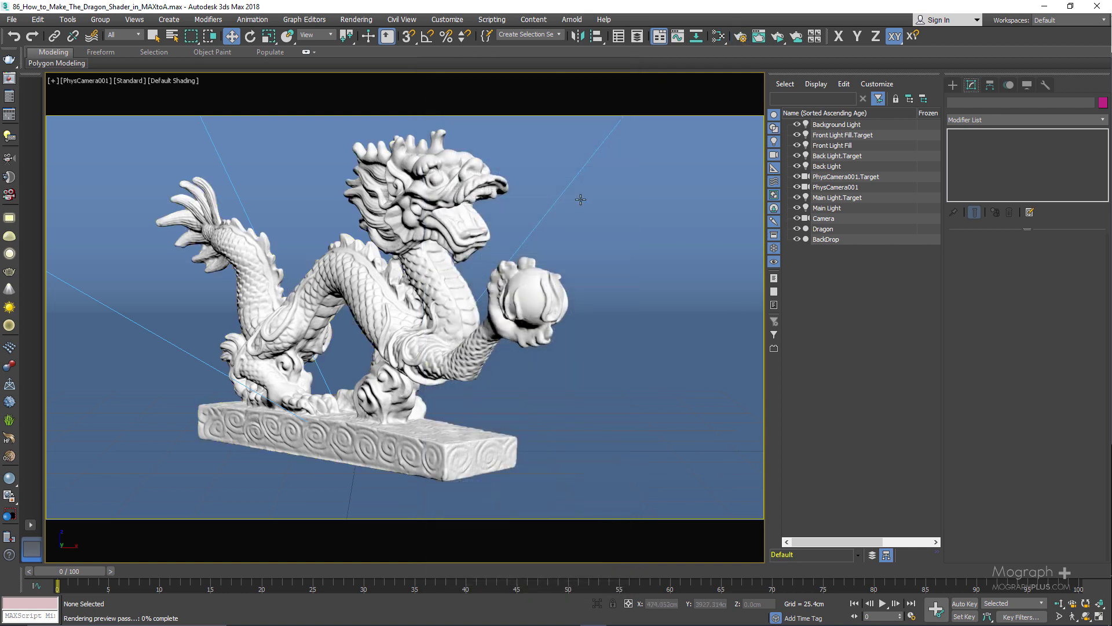
Select the backdrop and switch from the camera view to a perspective view framing the whole lighting setup
left_click(630, 216)
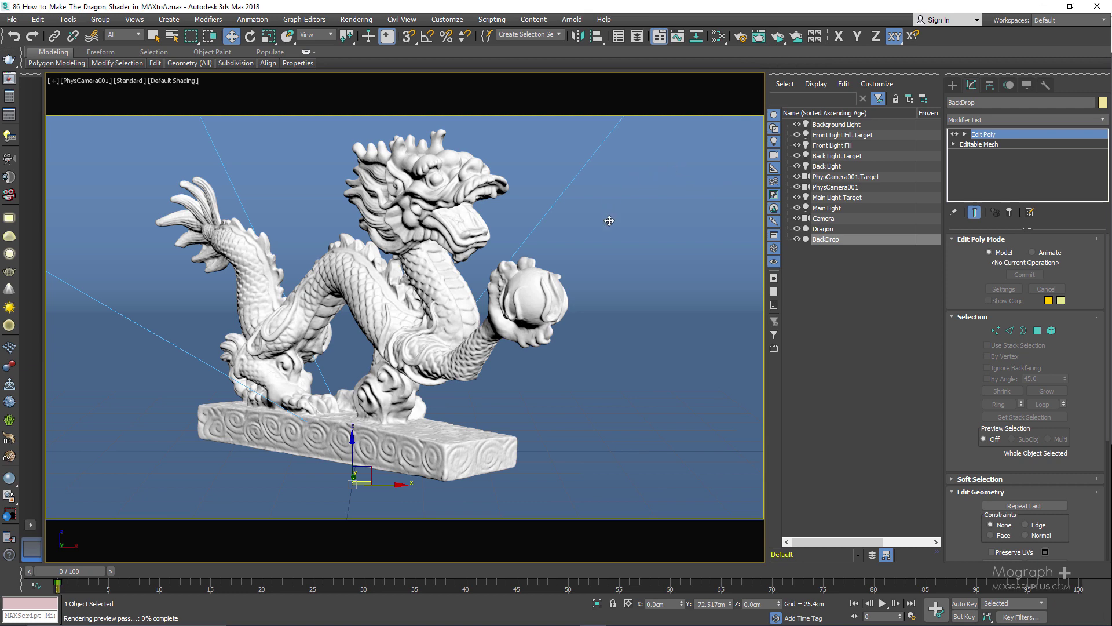
key("p")
scroll(609, 221, "down", 7)
middle_click_drag(551, 171, 462, 247)
scroll(514, 278, "down", 2)
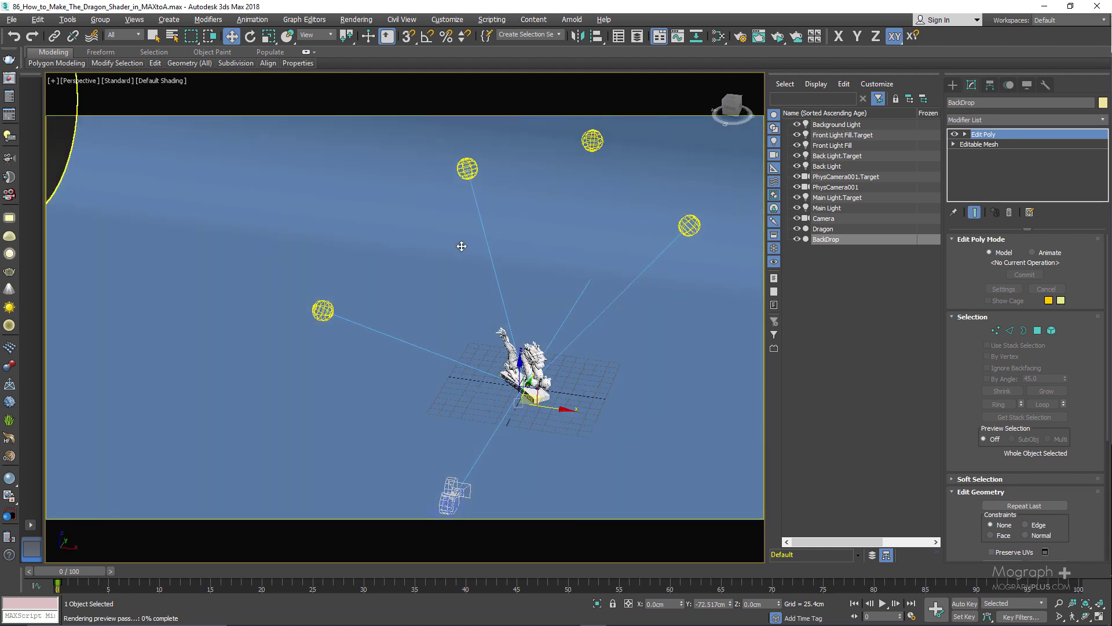
Examine how the Main Light and Back Light are placed around the dragon, selecting each and viewing from several angles
left_click(469, 168)
middle_click_drag(504, 190, 543, 175, "alt")
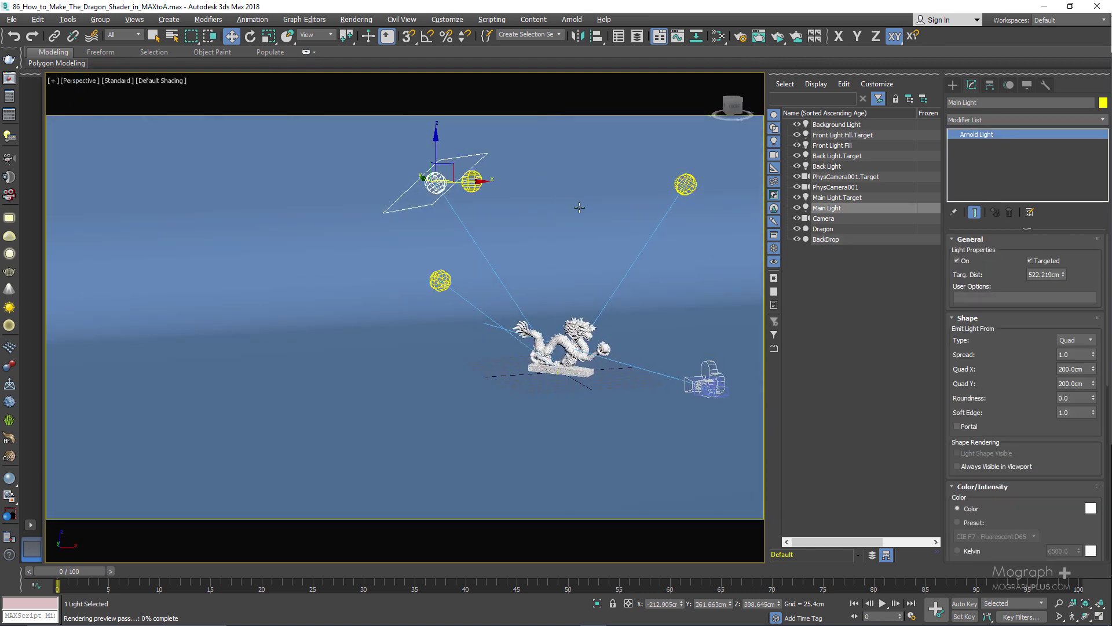
middle_click_drag(582, 207, 528, 203, "alt")
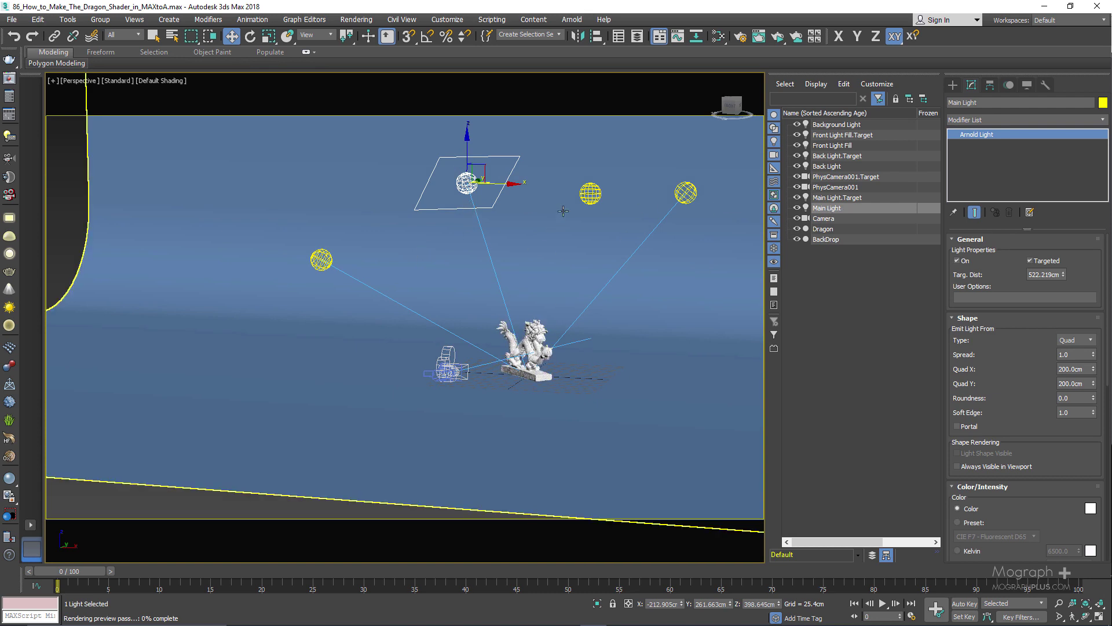
left_click(684, 192)
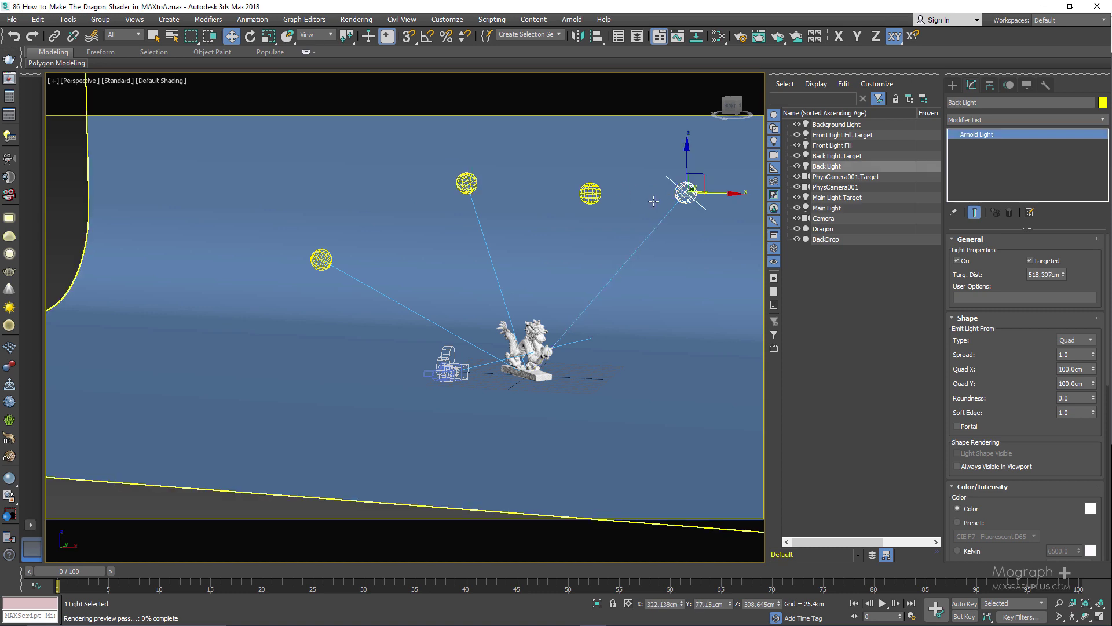
middle_click_drag(572, 298, 464, 331, "alt")
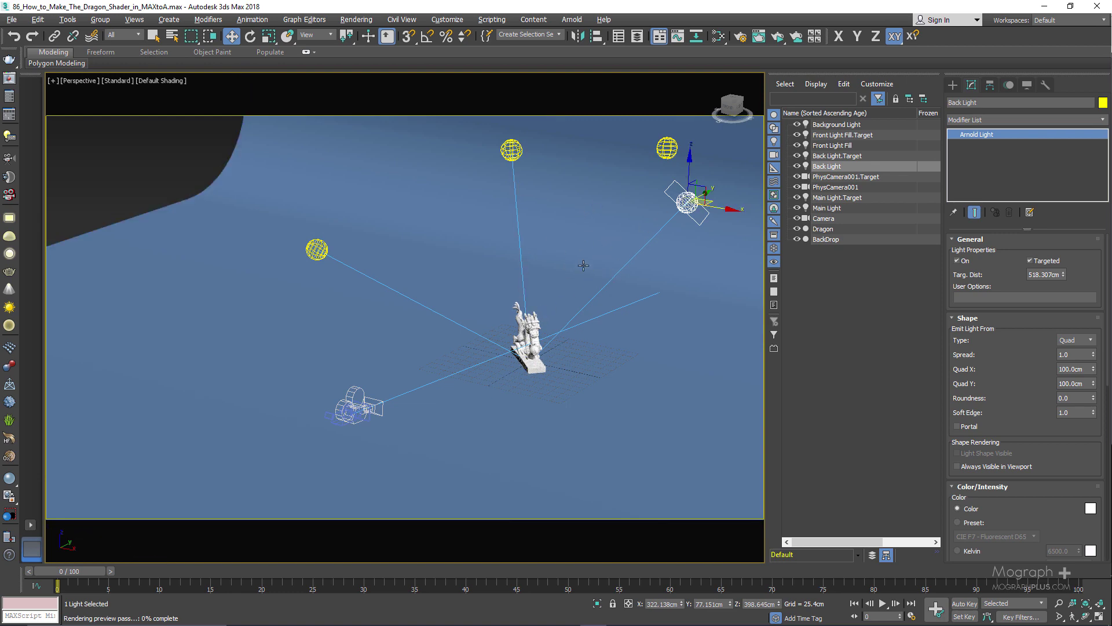
middle_click_drag(614, 238, 642, 273, "alt")
left_click(437, 175)
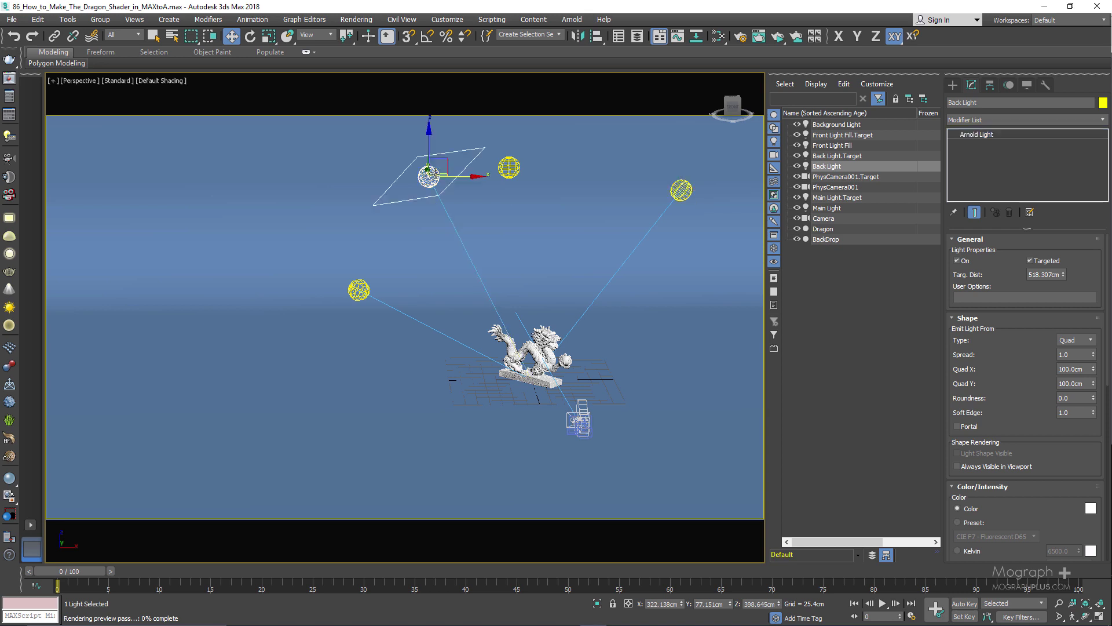
left_click(680, 190)
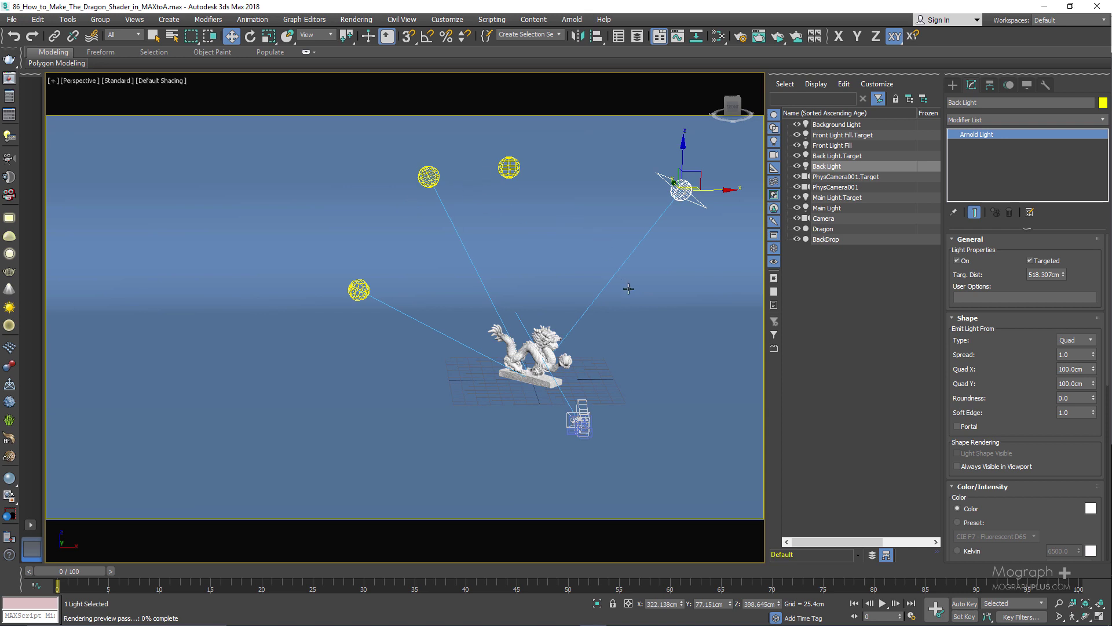
middle_click_drag(663, 243, 519, 189, "alt")
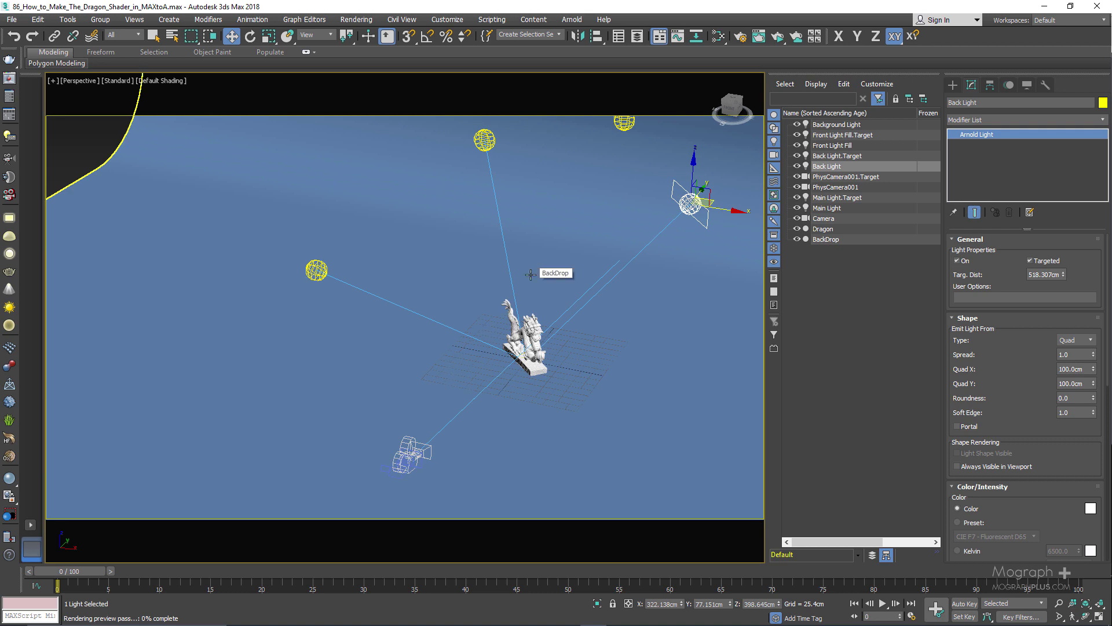
middle_click_drag(443, 216, 475, 213, "alt")
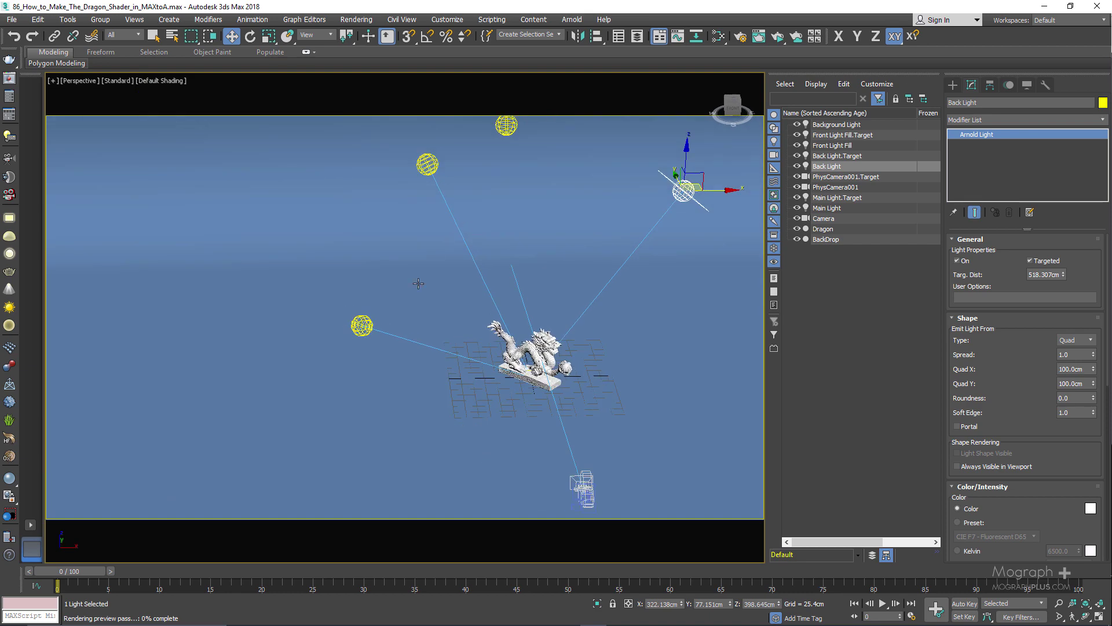
Examine how the Front Light Fill and Background Light are placed around the dragon and backdrop, selecting each and viewing from several angles
left_click(363, 327)
middle_click_drag(364, 327, 319, 276, "alt")
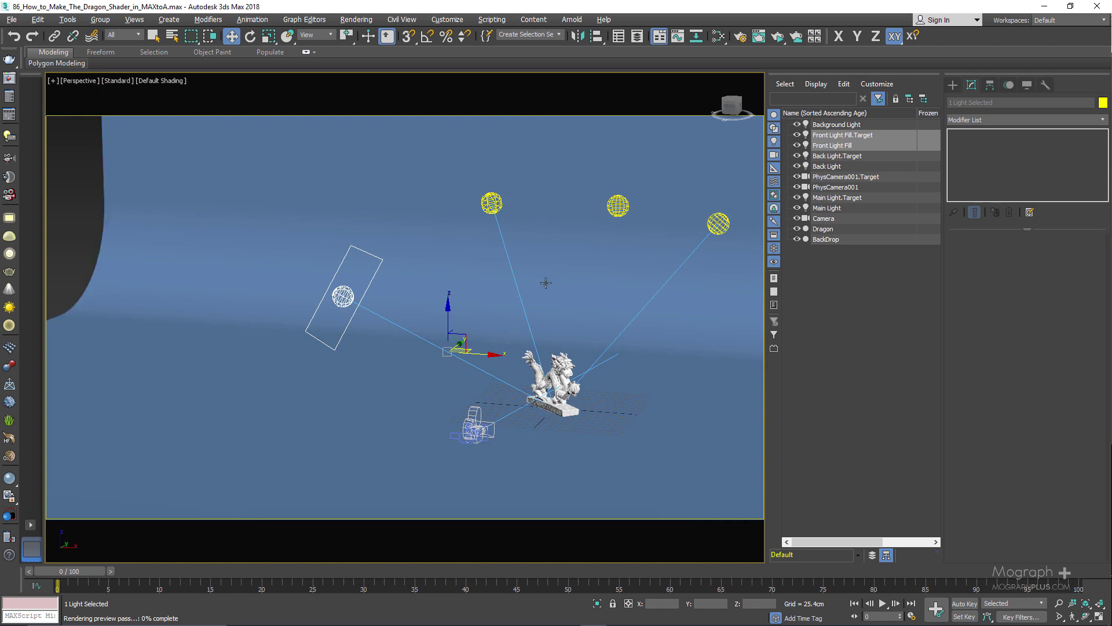
middle_click_drag(548, 283, 523, 288, "alt")
left_click(680, 198)
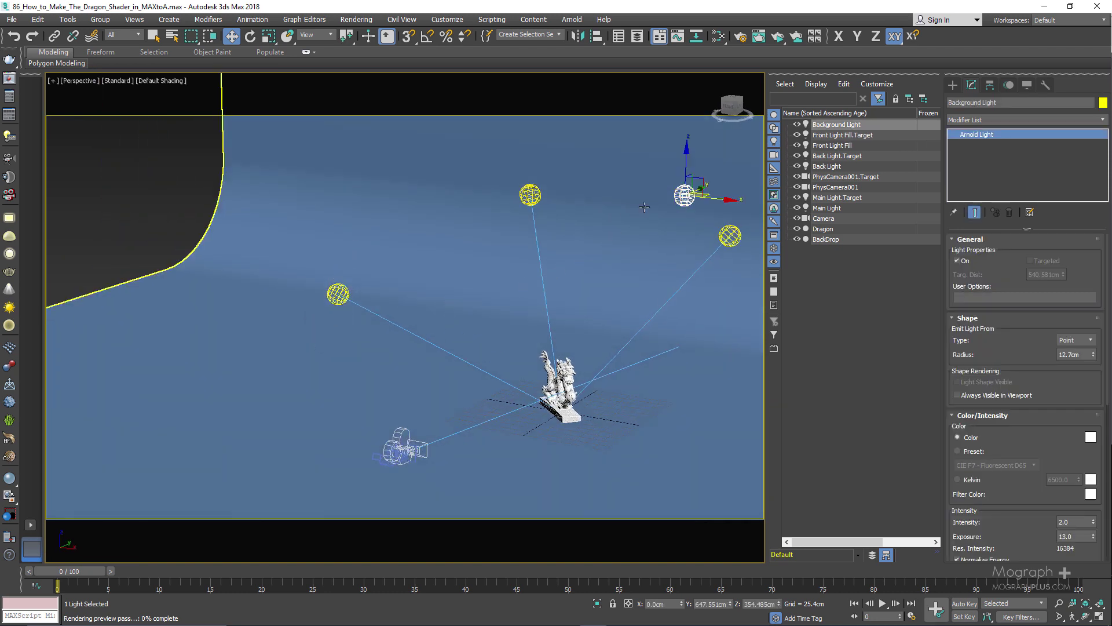
middle_click_drag(589, 217, 648, 220, "alt")
middle_click_drag(648, 220, 519, 212)
middle_click_drag(519, 213, 487, 235, "alt")
scroll(512, 233, "down", 2)
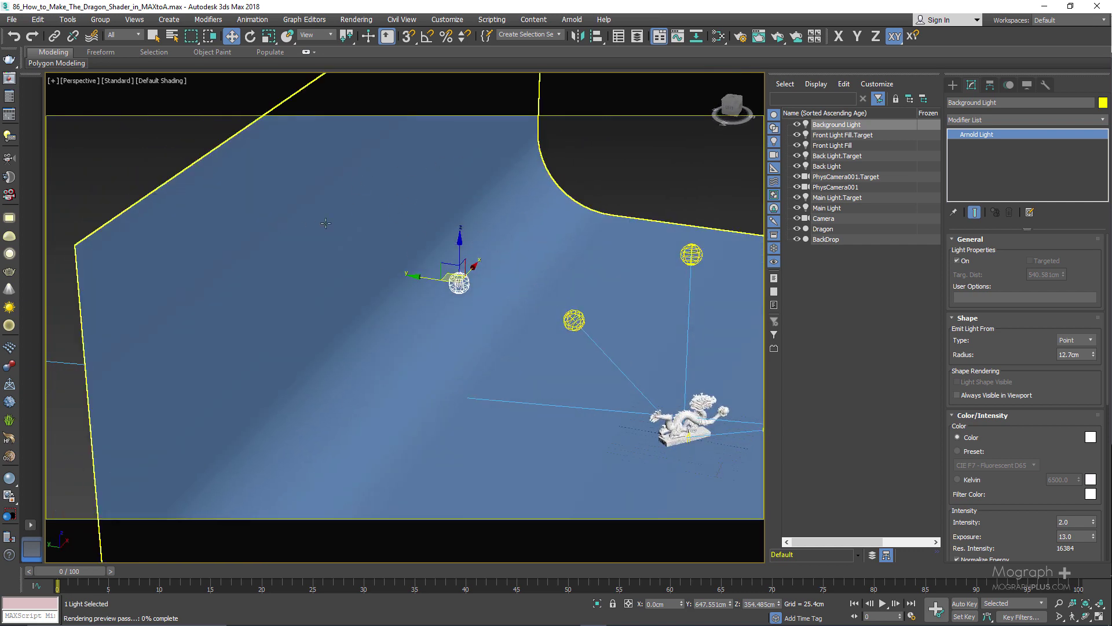
Return to the PhysCamera001 view, select the Main Light and start an ActiveShade render placed clear of the object list and light settings
key("c")
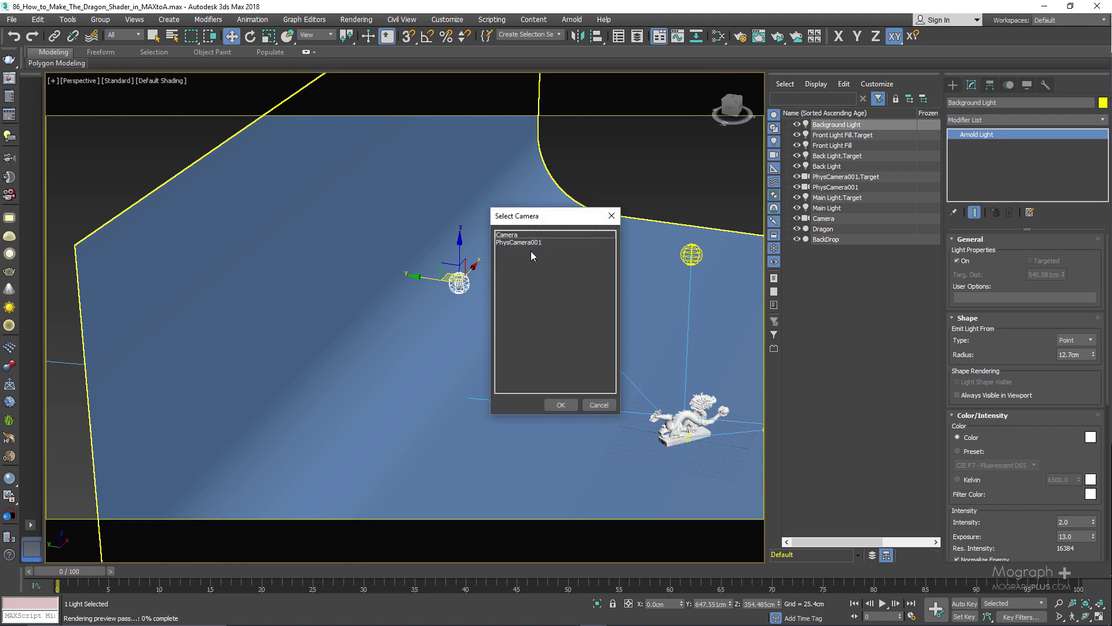
double_click(536, 243)
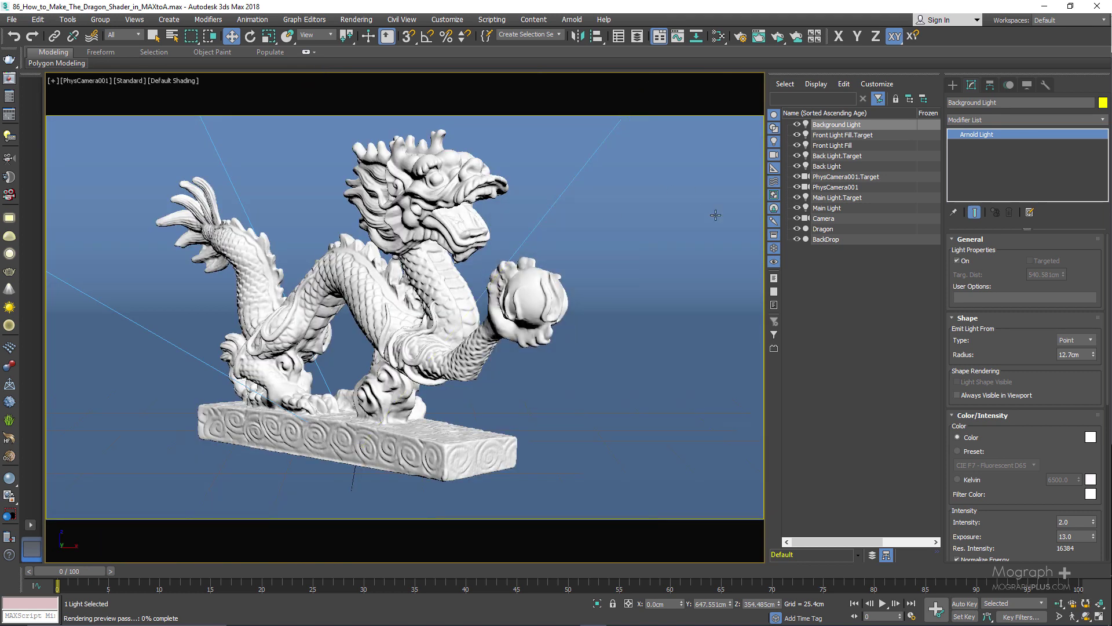
left_click(839, 208)
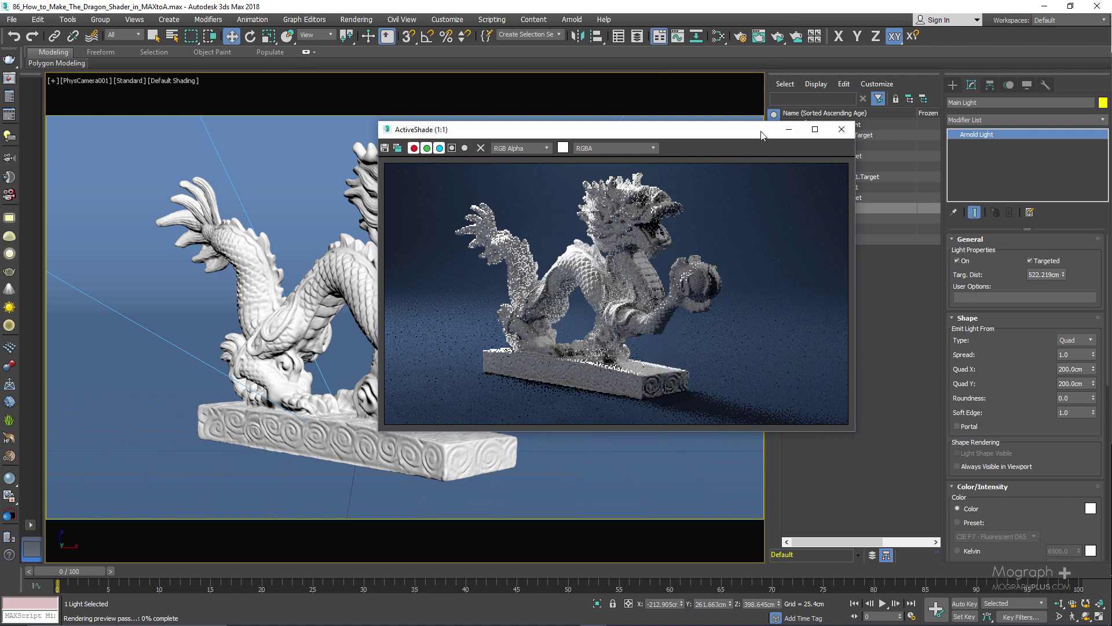
left_click_drag(762, 135, 649, 122)
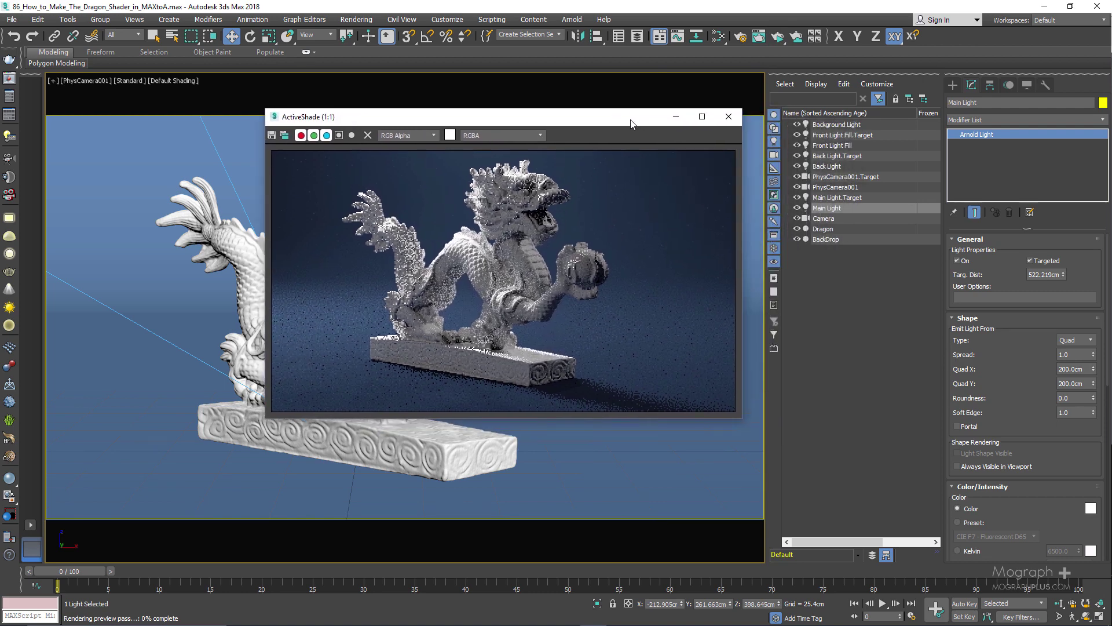
Turn off the Main Light, Back Light, Front Light Fill and Background Light one after another while watching the ActiveShade render
left_click(958, 262)
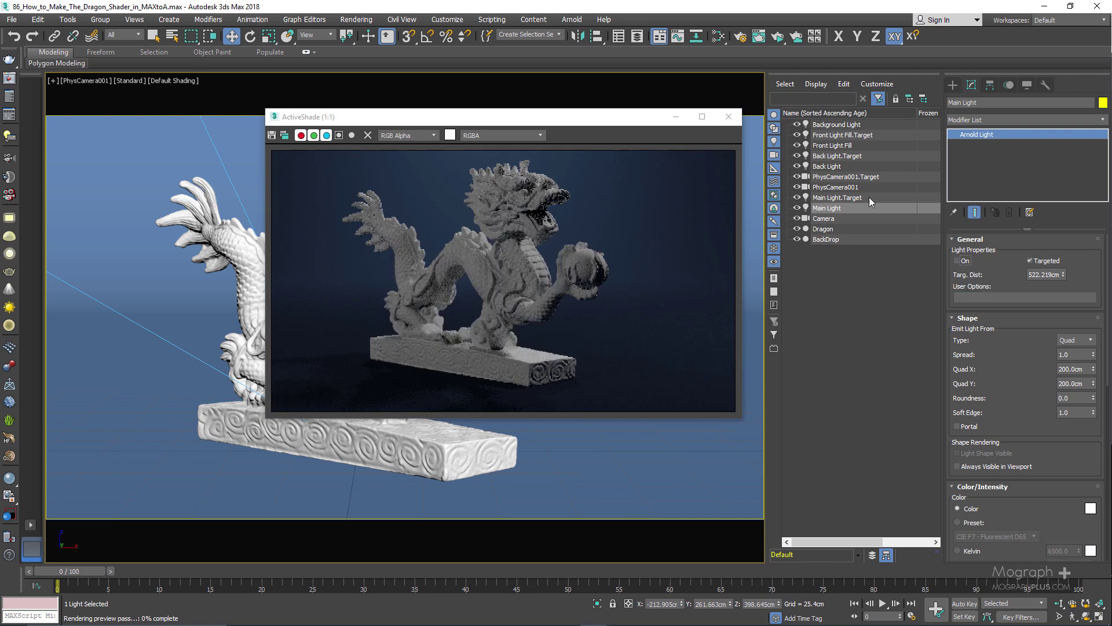
left_click(827, 167)
left_click(962, 257)
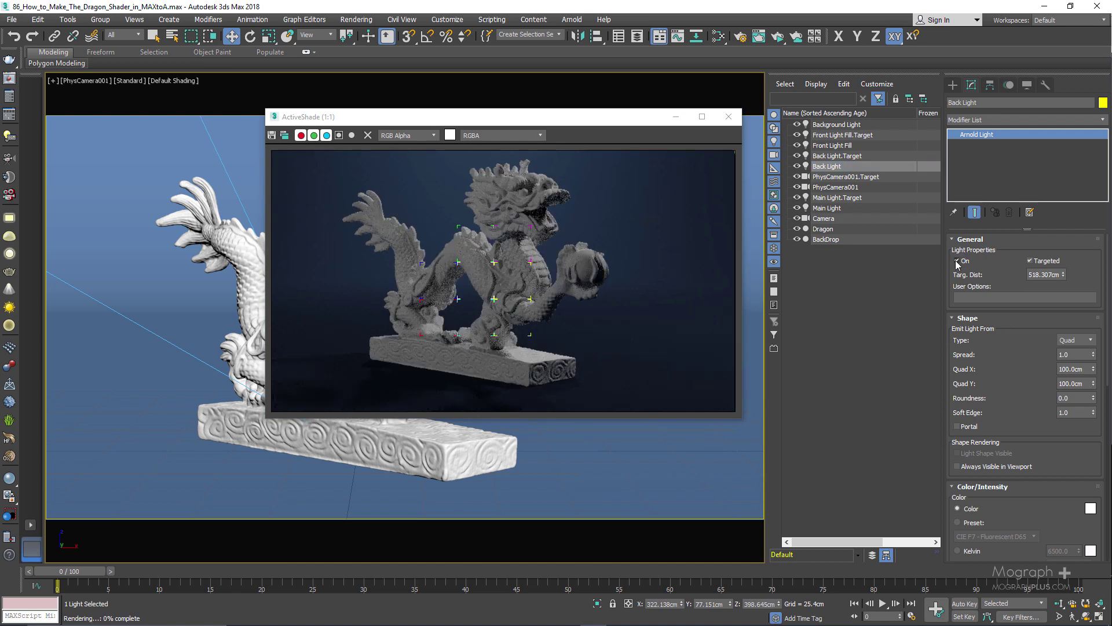
left_click(957, 261)
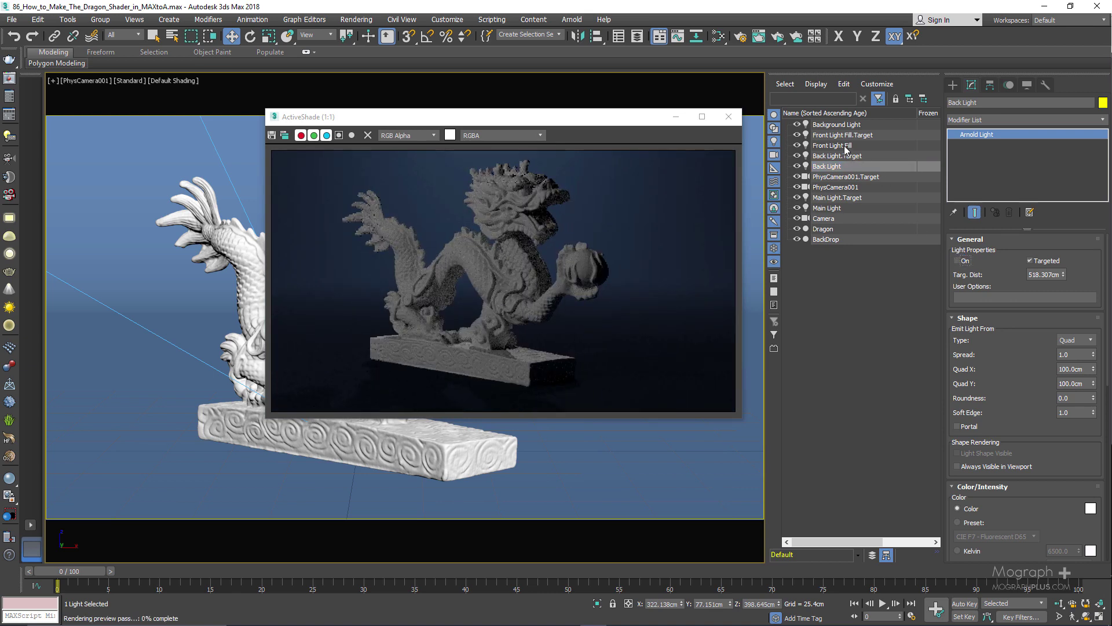
left_click(832, 146)
left_click(959, 260)
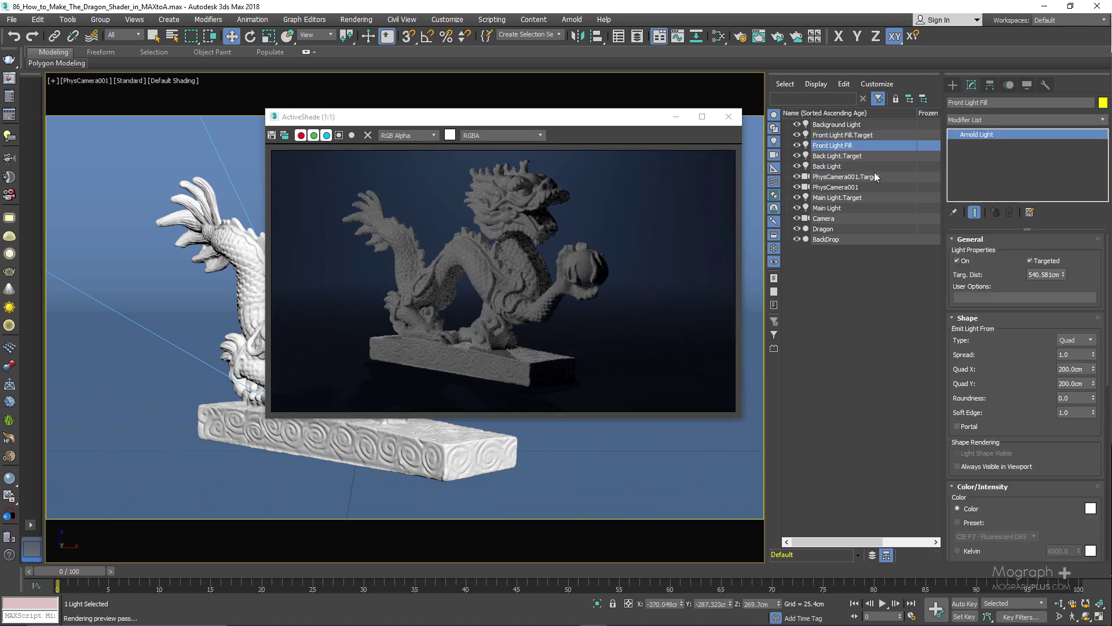
left_click(959, 261)
left_click(837, 124)
left_click(957, 261)
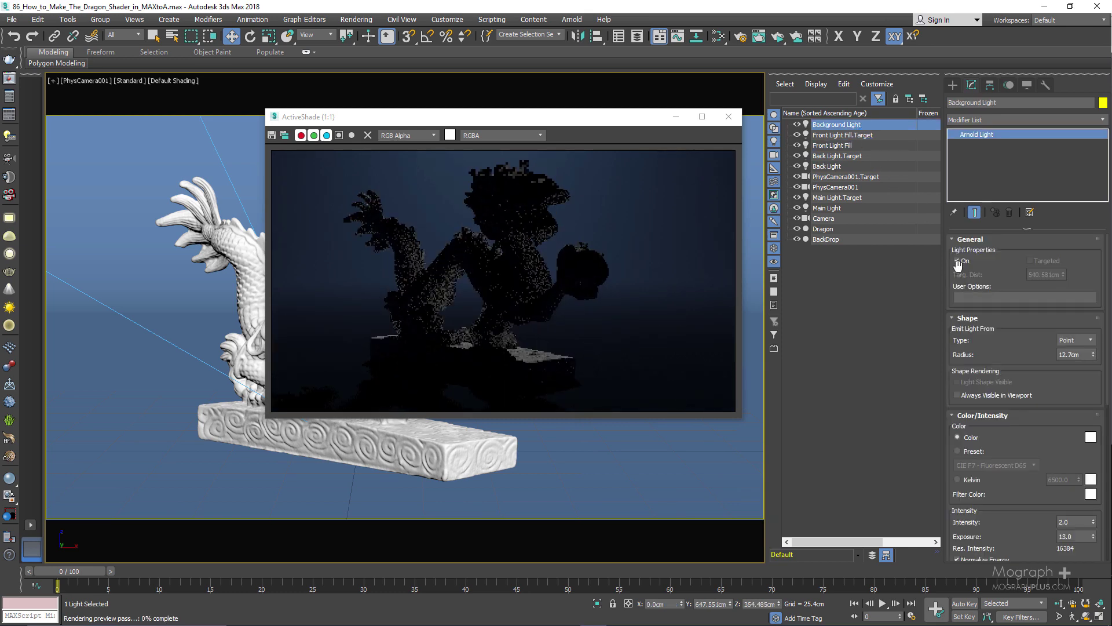
Turn the Main Light, Back Light, Front Light Fill and Background Light back on one by one to compare each light's contribution
left_click(835, 209)
left_click(957, 261)
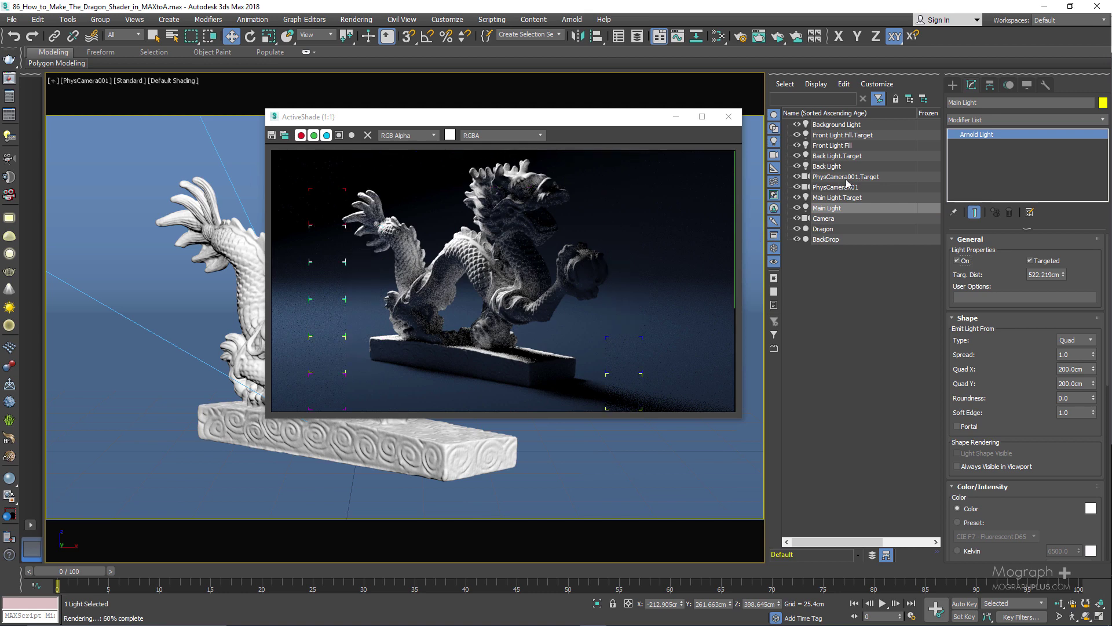
left_click(842, 169)
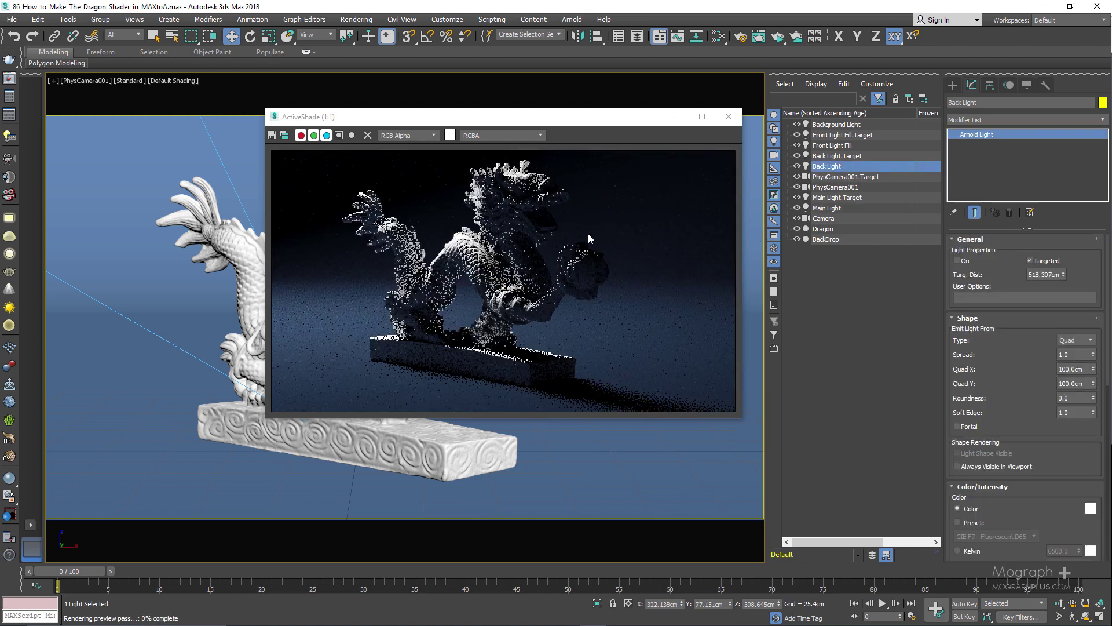
left_click(959, 260)
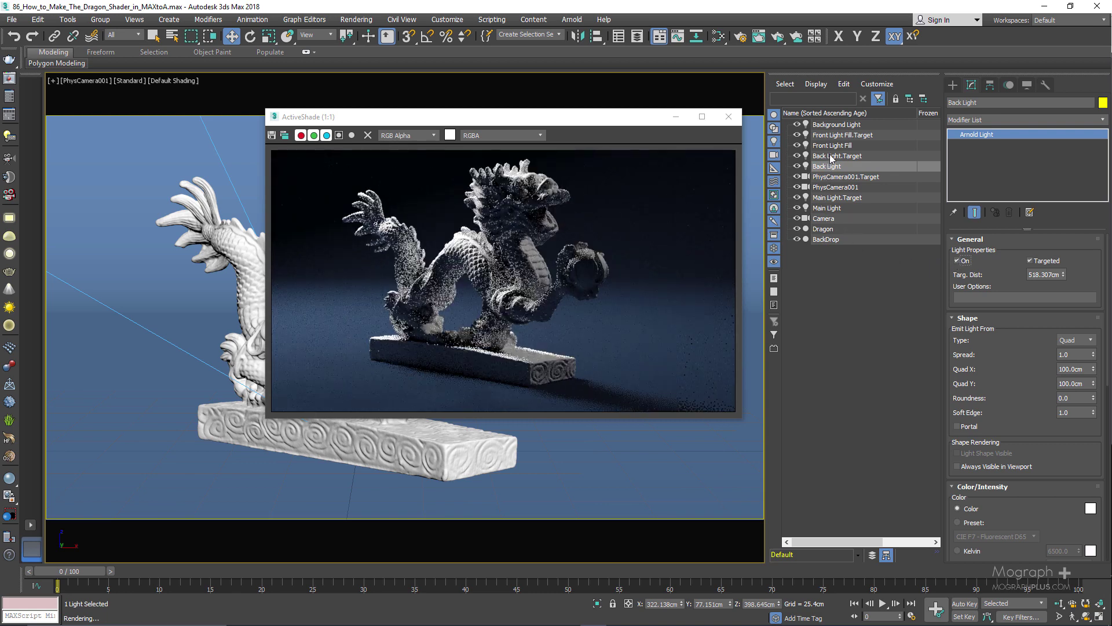
left_click(832, 145)
left_click(958, 261)
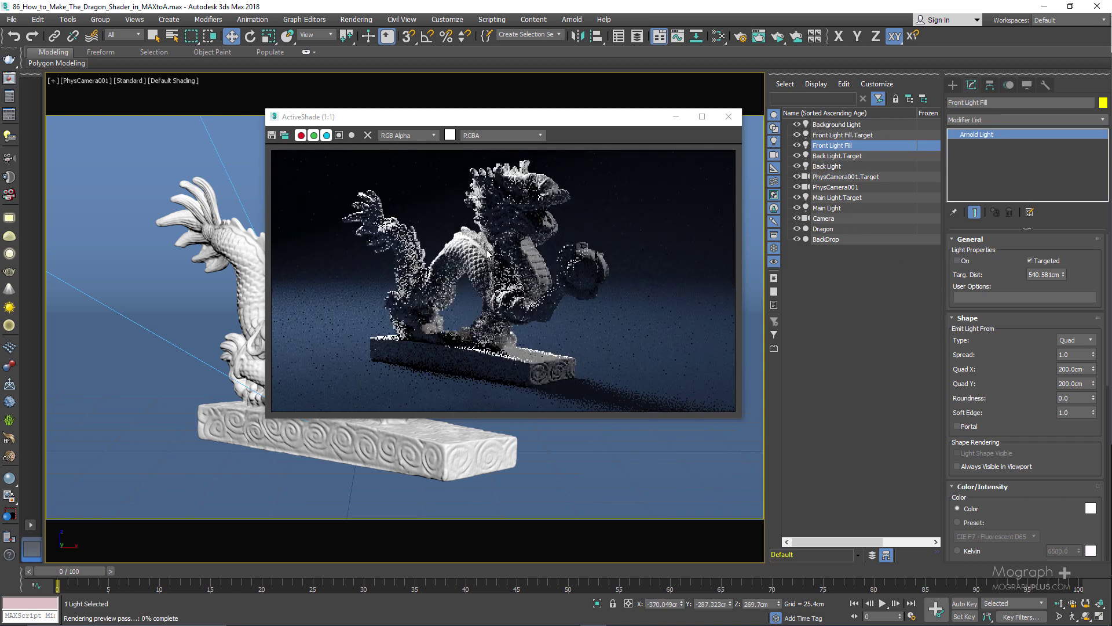
left_click(961, 261)
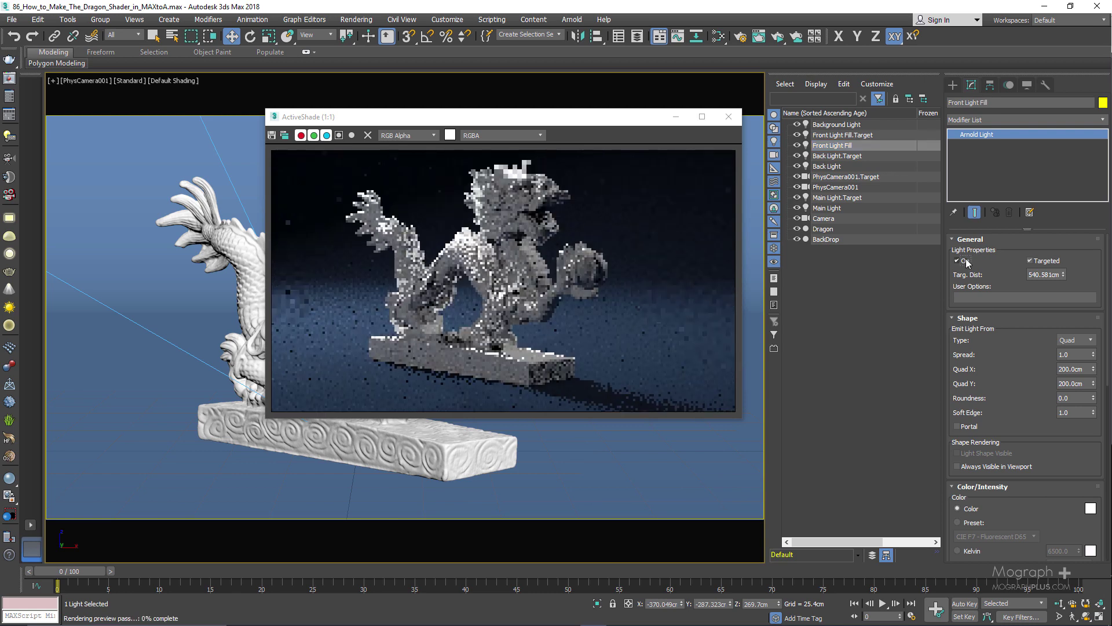
mouse_move(1028, 412)
left_mouse_down()
mouse_move(1009, 288)
mouse_move(1014, 418)
left_mouse_up()
left_click(841, 124)
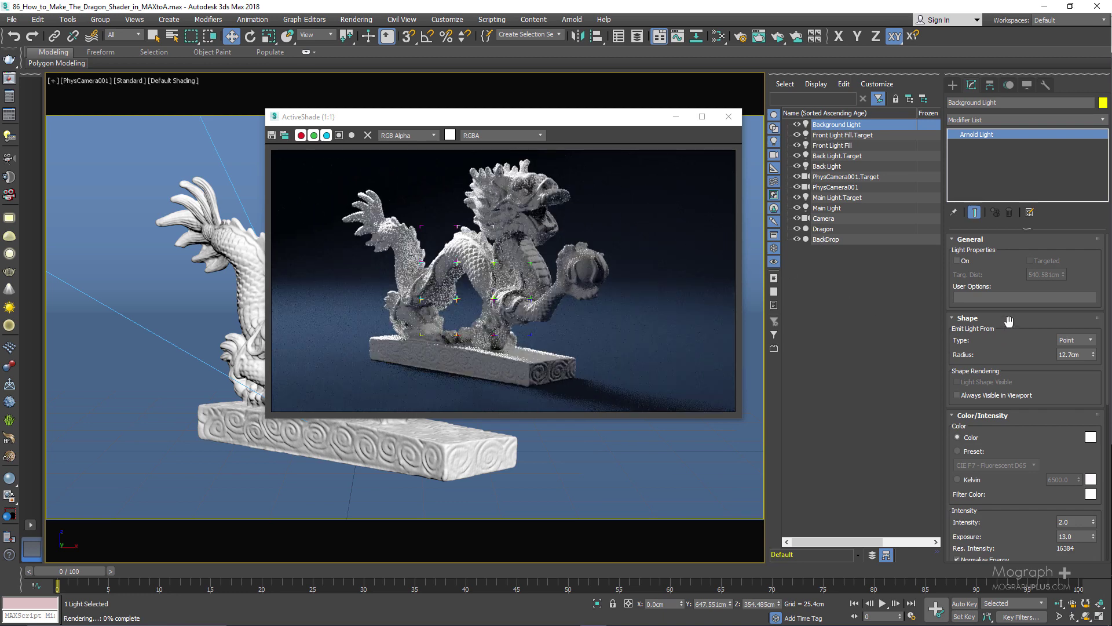
left_click(963, 263)
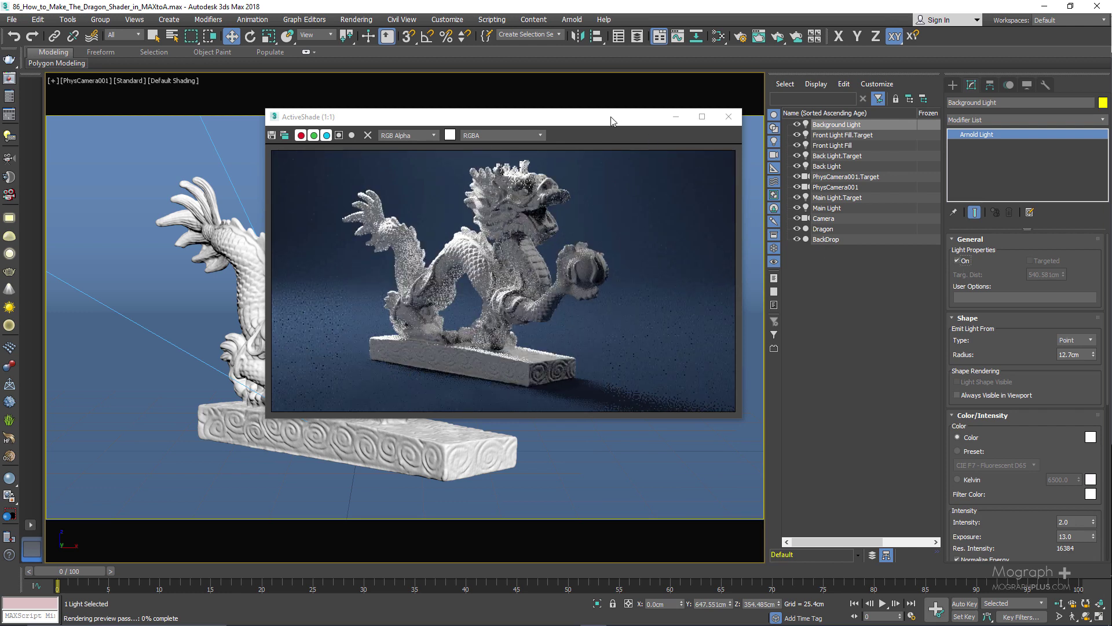
Inspect the fully lit dragon in an enlarged ActiveShade window and close the render
left_click(703, 116)
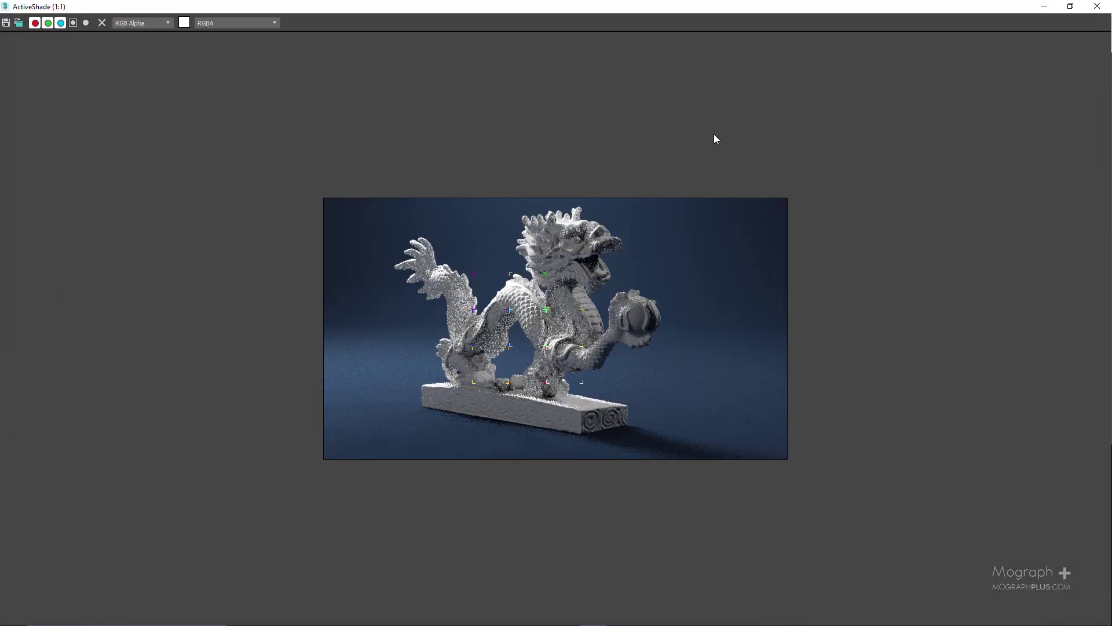
double_click(913, 6)
left_click(976, 84)
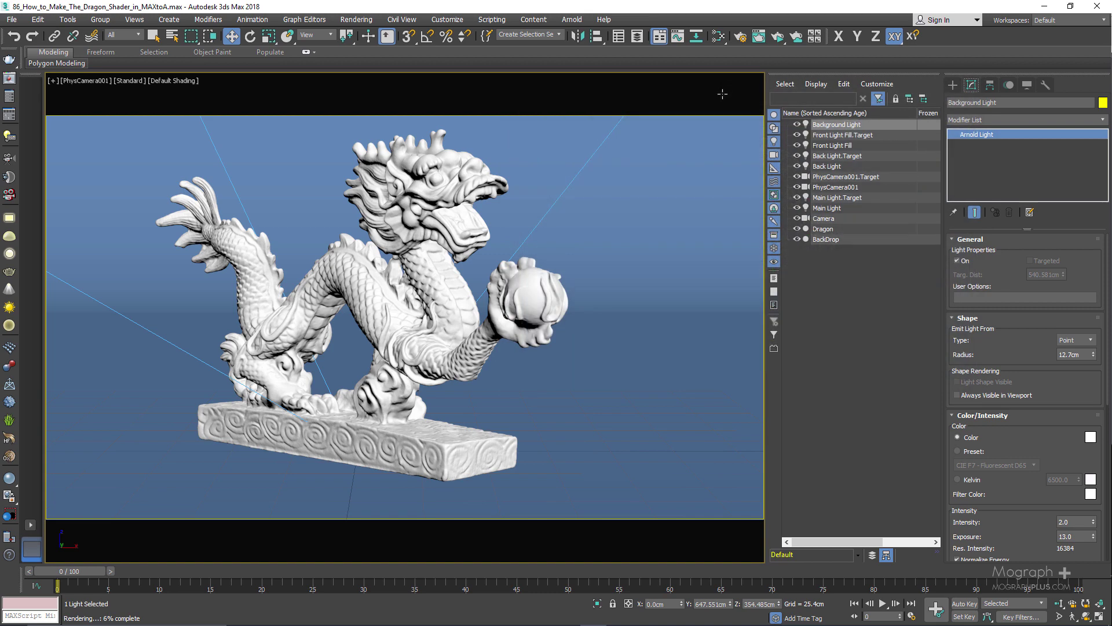
Open the material editor, show the BackDrop Material's parameters and move its node farther from the dragon material's node
left_click(719, 35)
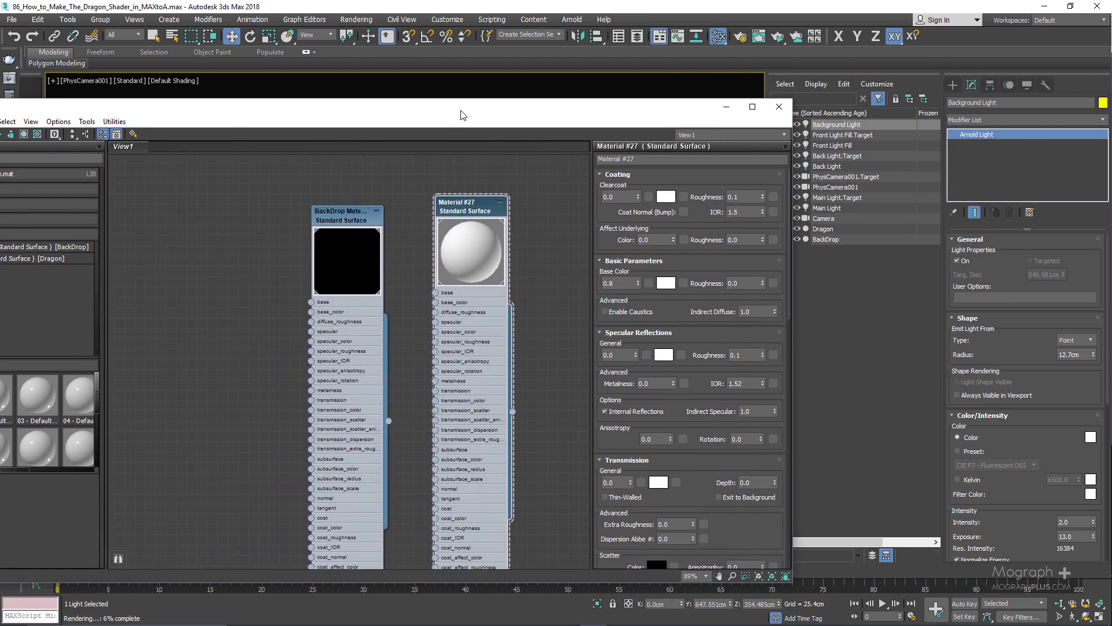
left_click_drag(464, 115, 429, 147)
left_click(307, 253)
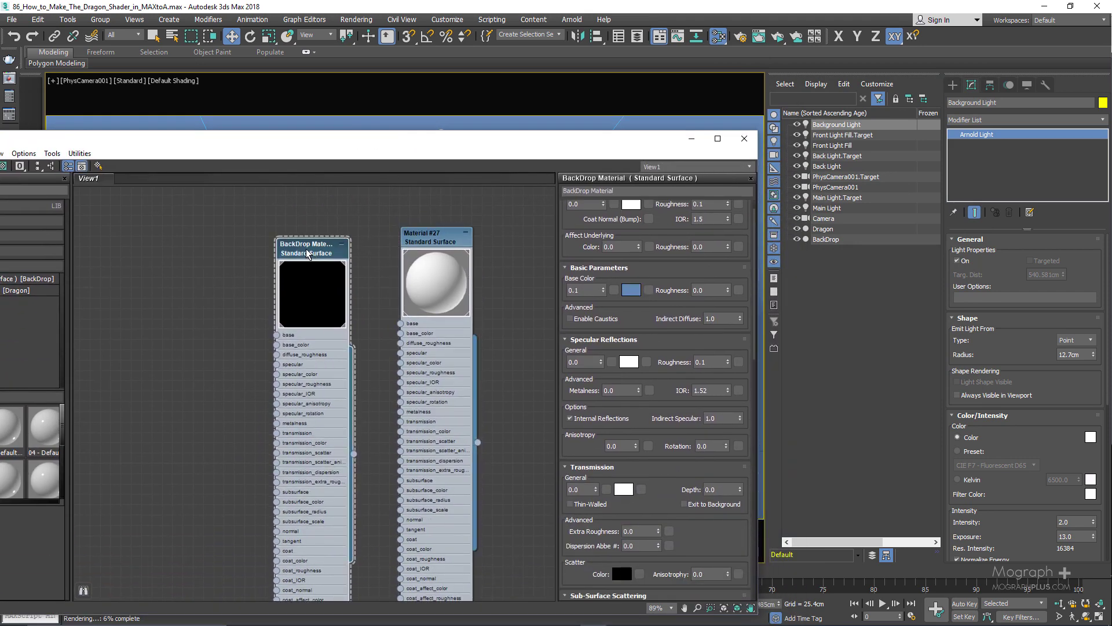
left_click_drag(307, 253, 255, 232)
Examine the BackDrop Material's base color, its weight and its specular settings, leaving the color selector without a change
left_click_drag(624, 247, 645, 333)
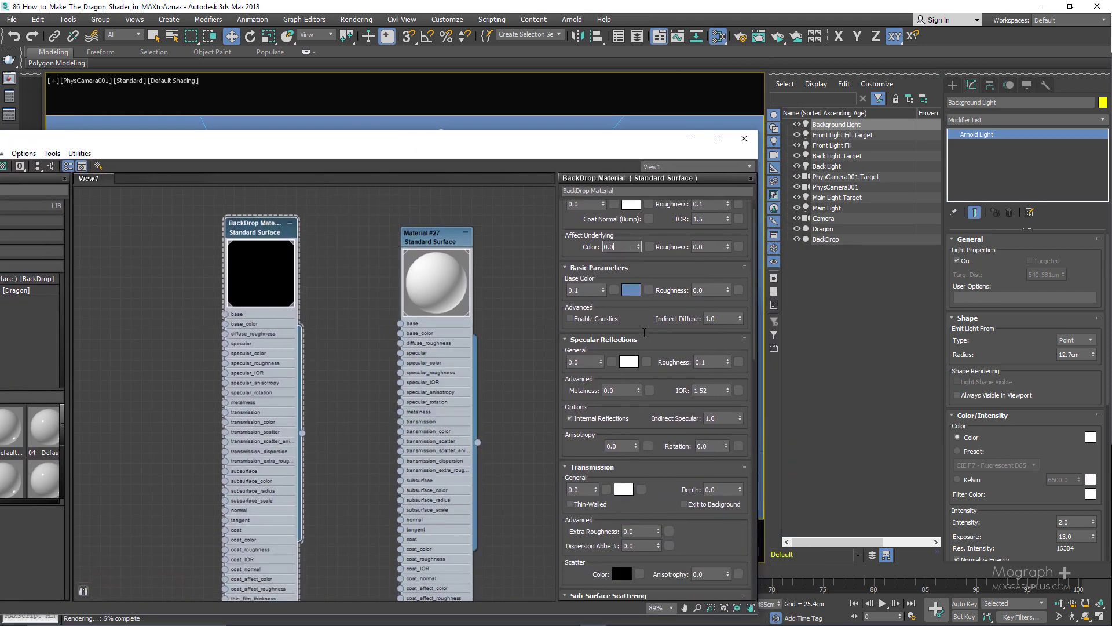
left_click_drag(655, 271, 654, 292)
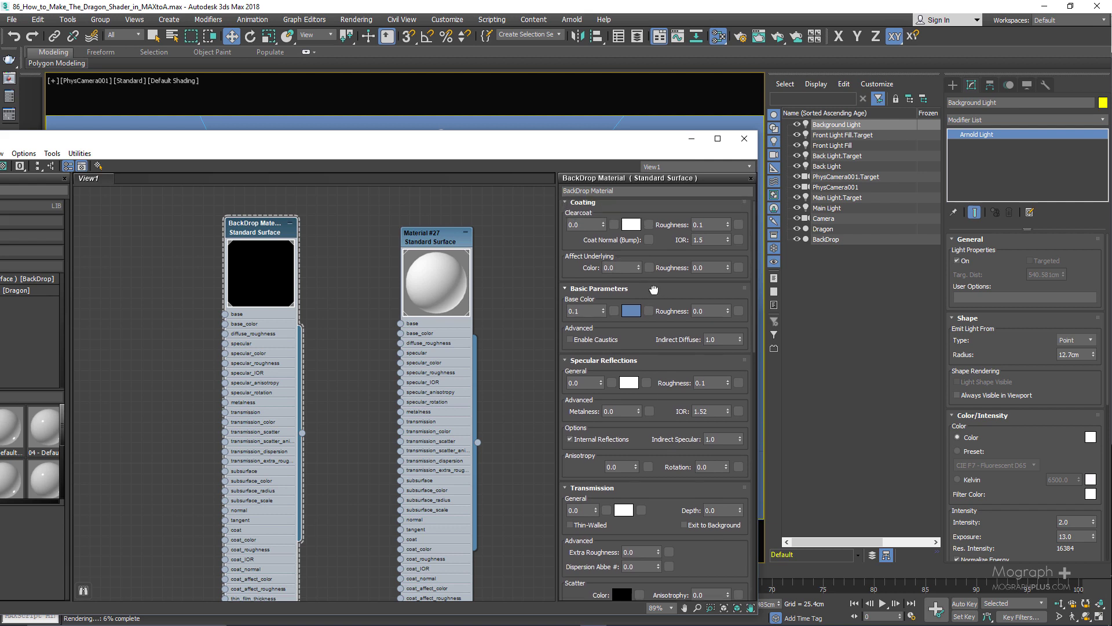
left_click(632, 311)
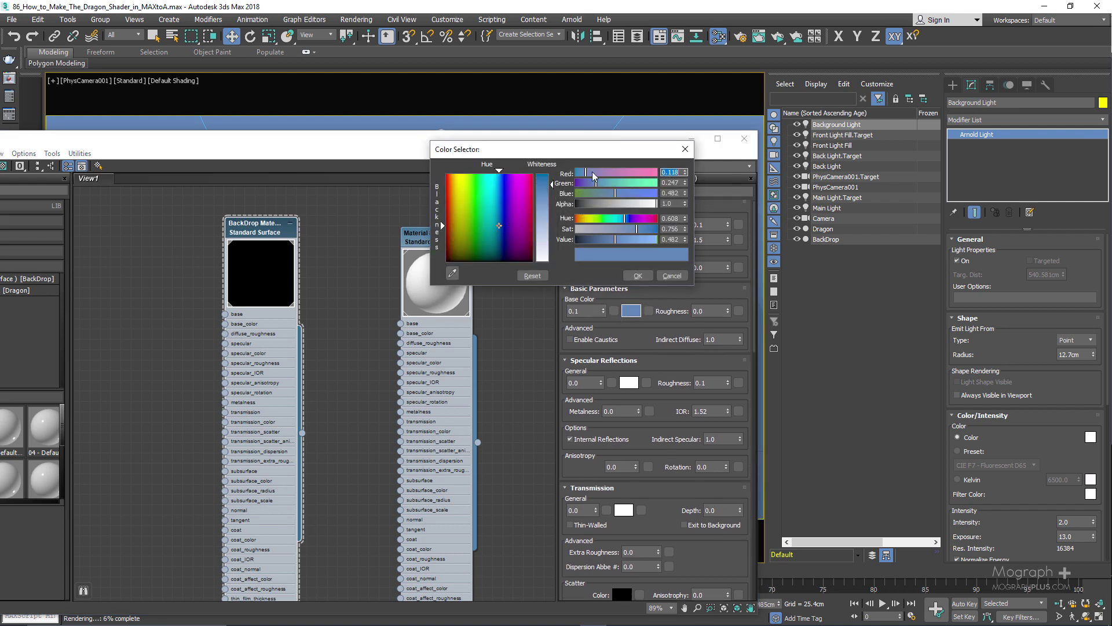
left_click(672, 276)
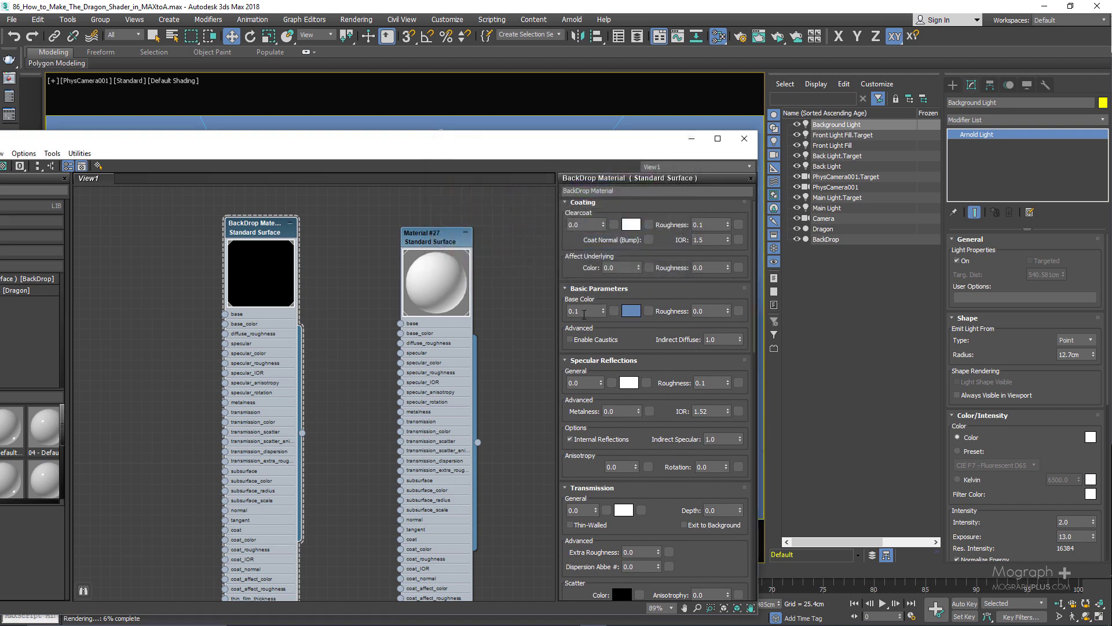
left_click(584, 314)
left_click_drag(589, 145, 561, 118)
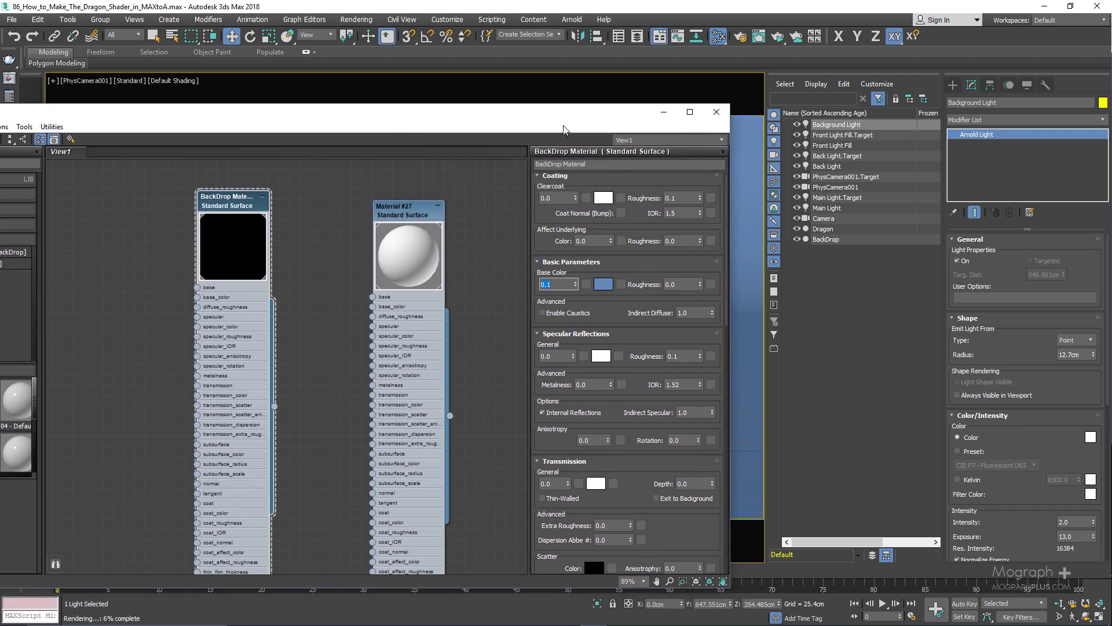
left_click_drag(650, 346, 646, 371)
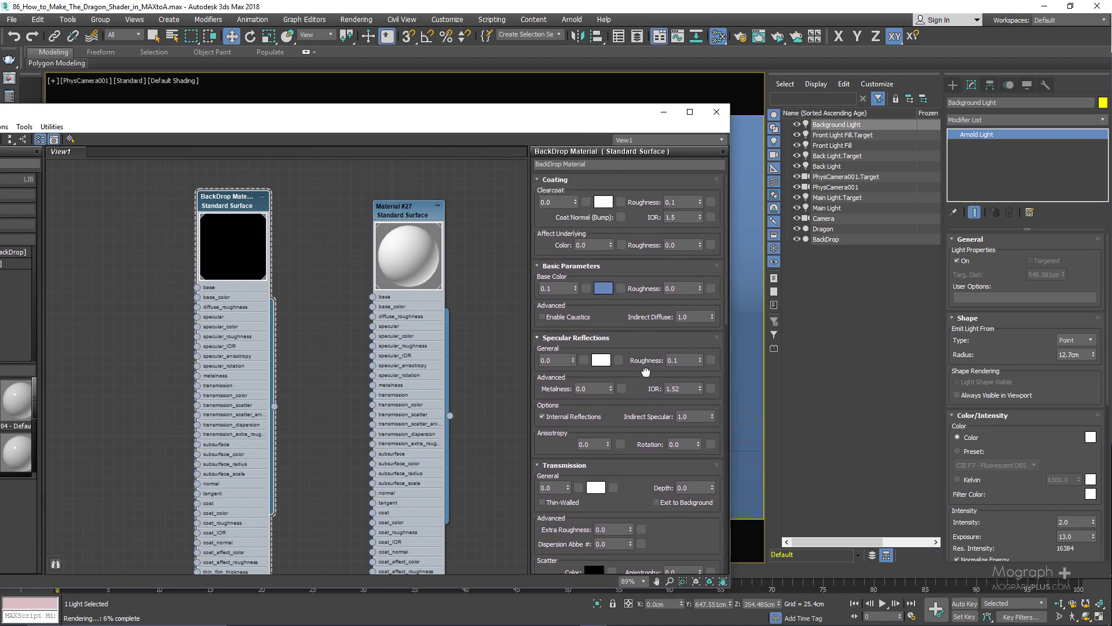
Show the parameters of the dragon's Material #27 and view the reference render Green Jade 01.png
double_click(394, 212)
left_click_drag(550, 113, 441, 159)
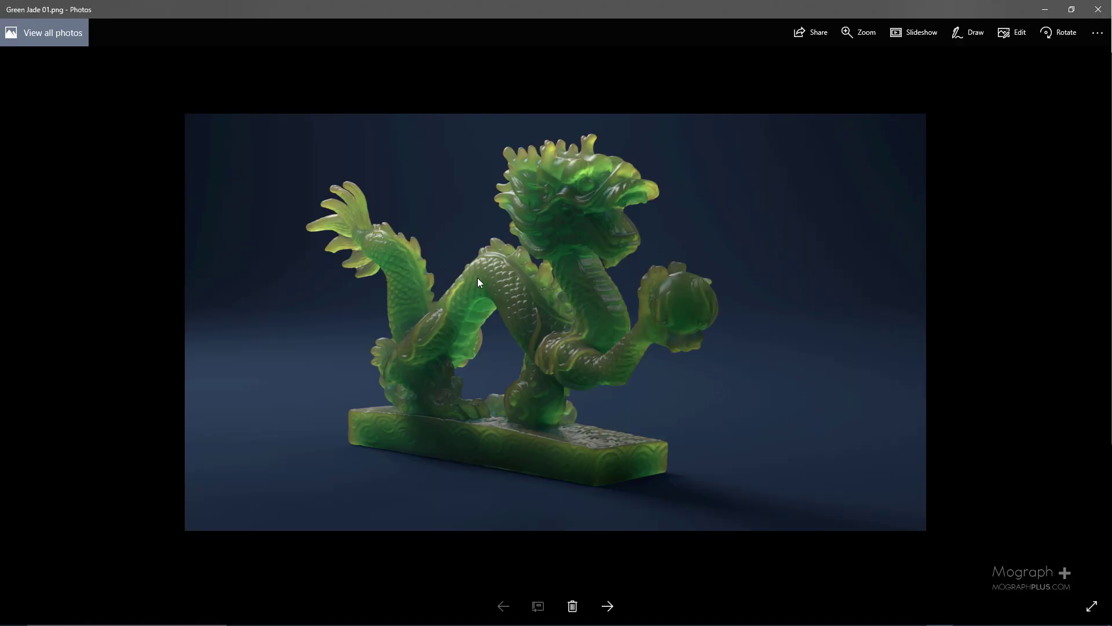
left_click(1046, 9)
Start an ActiveShade render beside the material editor and set the dragon material's base color weight to 0
left_click_drag(407, 129, 259, 90)
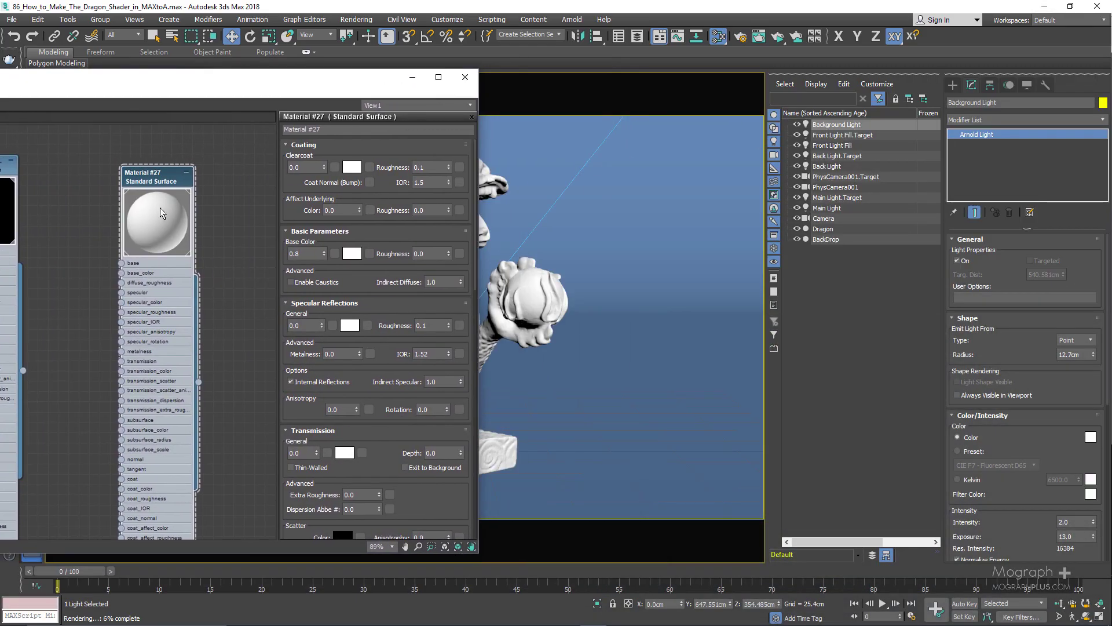
left_click(796, 36)
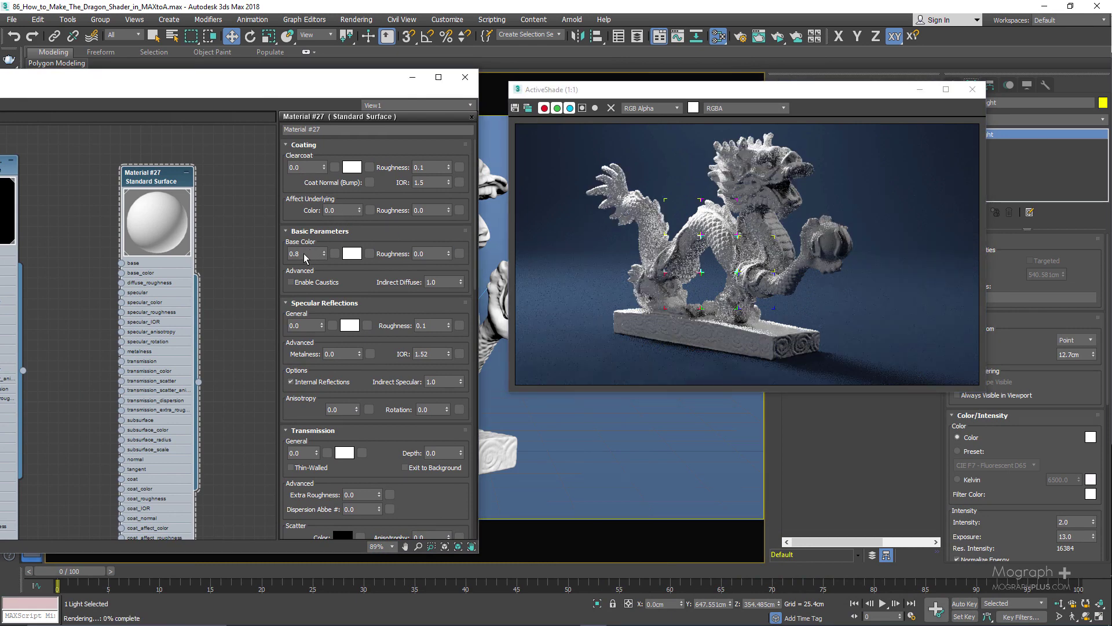
double_click(311, 255)
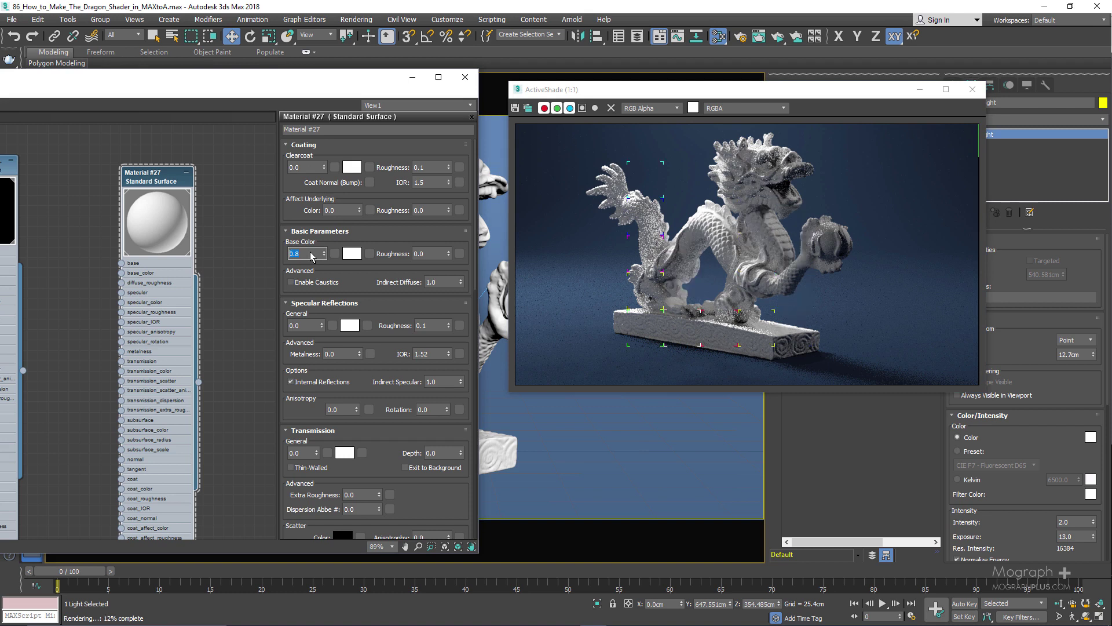
type("0")
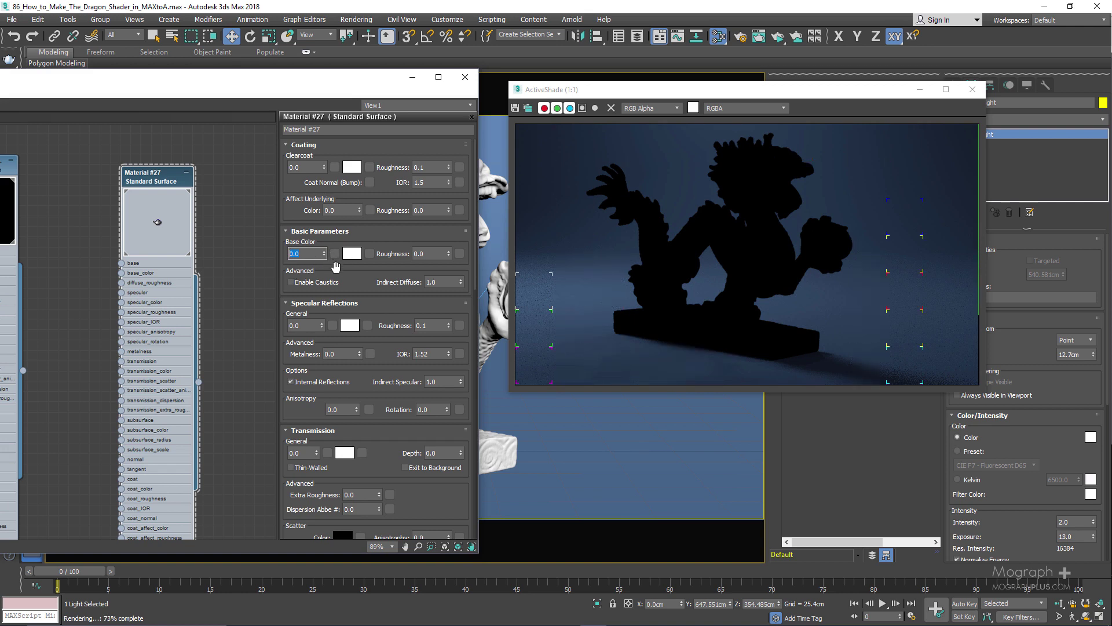
scroll(368, 283, "down", 2)
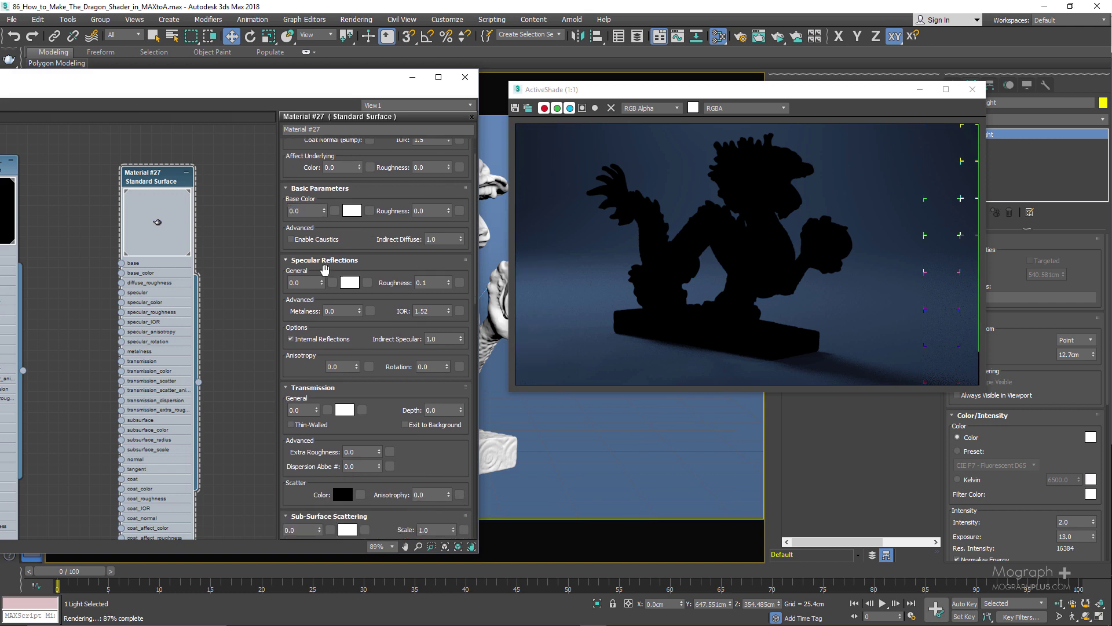
Set the dragon material's specular weight to 0.5 and its specular roughness to 0.5
left_click(315, 283)
type("0.5")
key("Return")
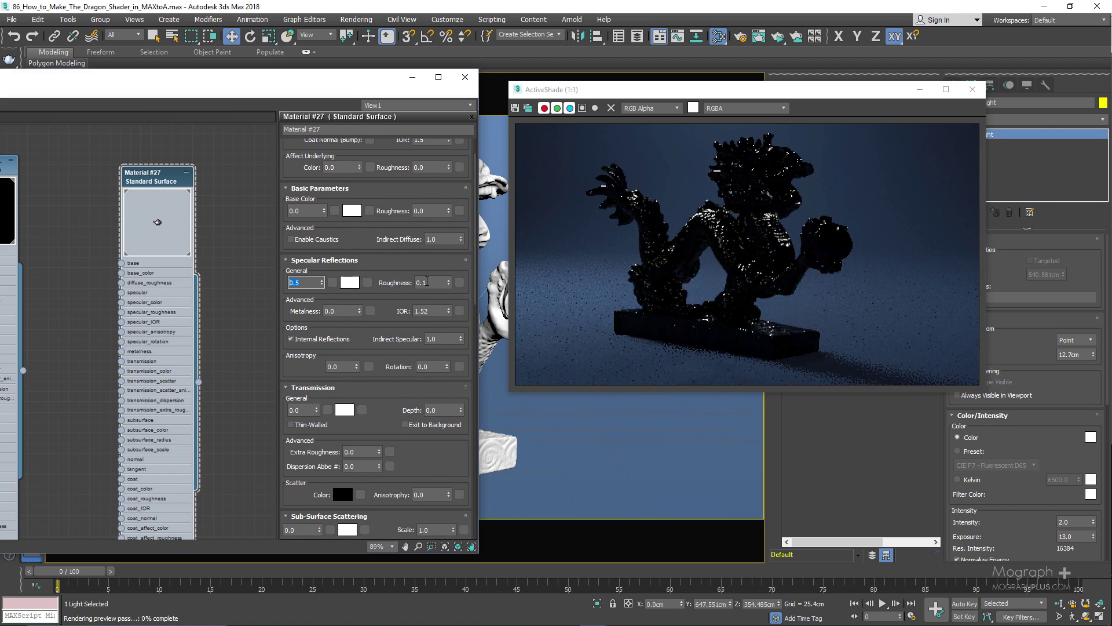
left_click(434, 281)
key("BackSpace")
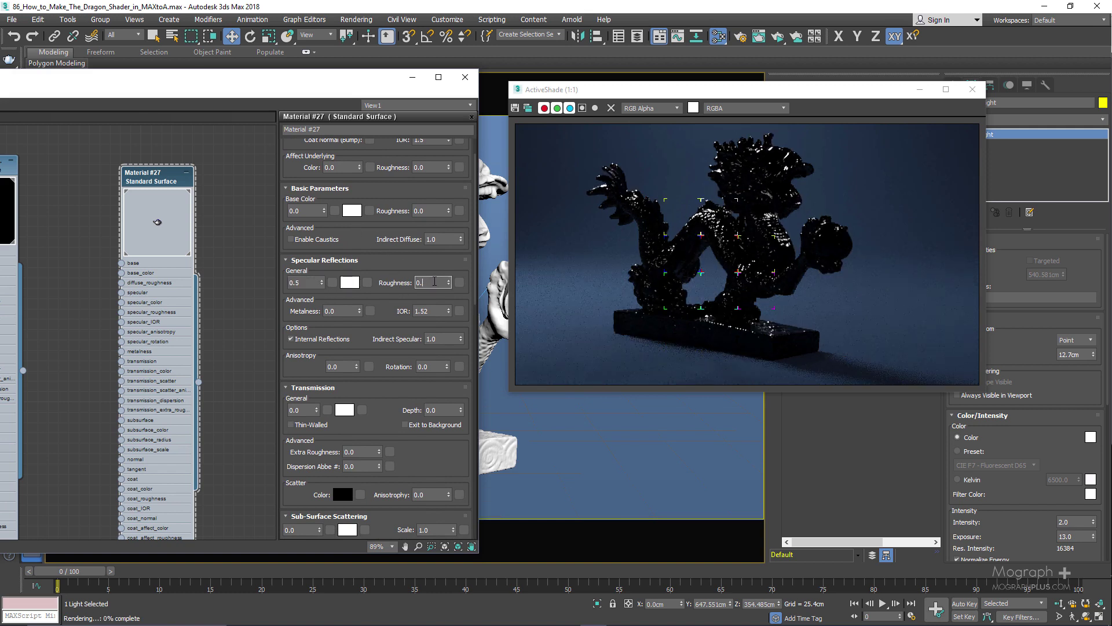
type("5")
key("Return")
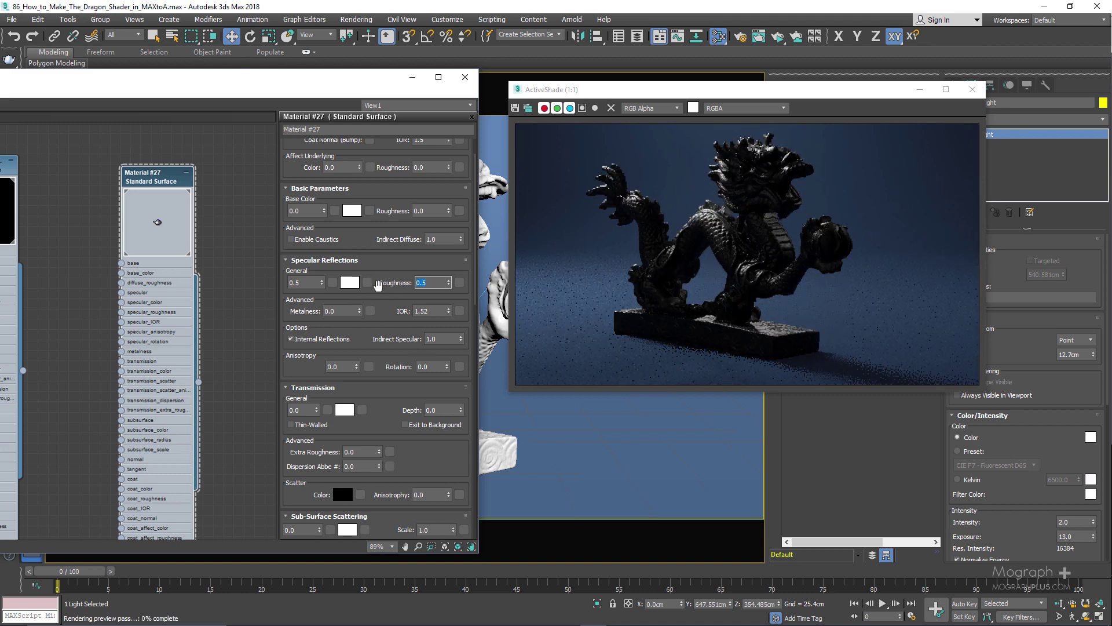
Collapse the specular reflection settings and set the dragon material's transmission weight to 0.93, trying 0.92 first
scroll(381, 272, "down", 3)
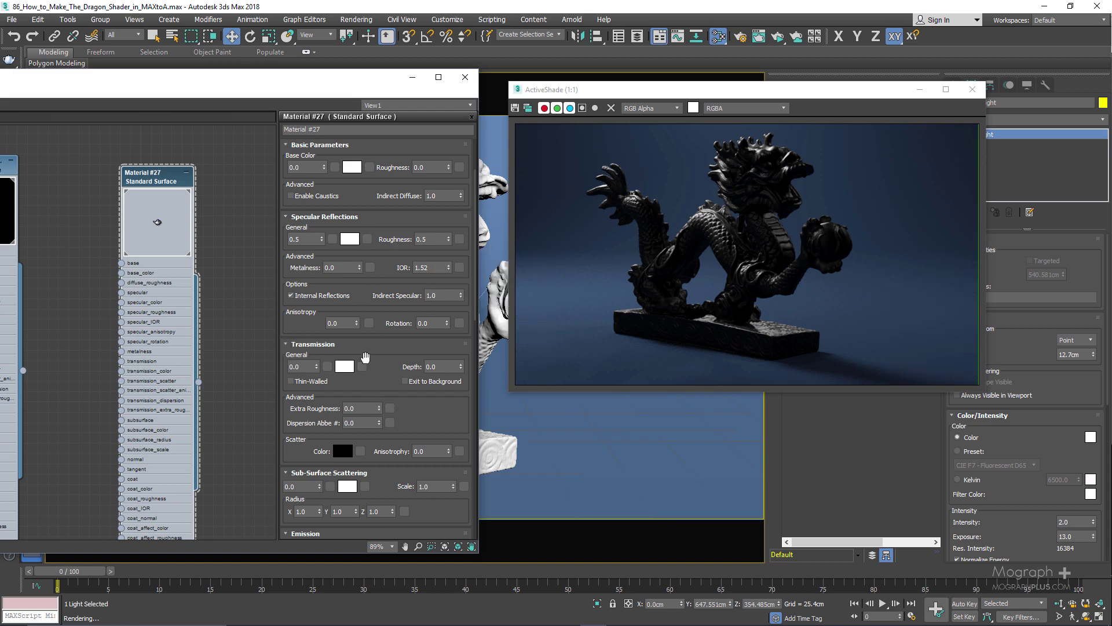
scroll(364, 342, "down", 3)
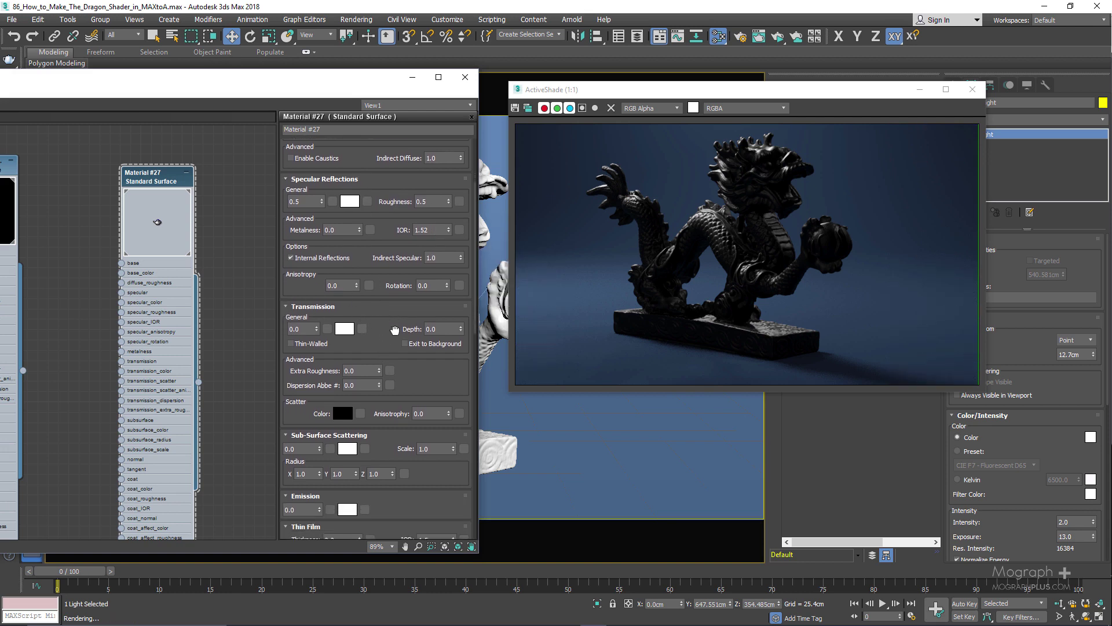
scroll(354, 232, "up", 3)
left_click(355, 223)
scroll(374, 255, "down", 1)
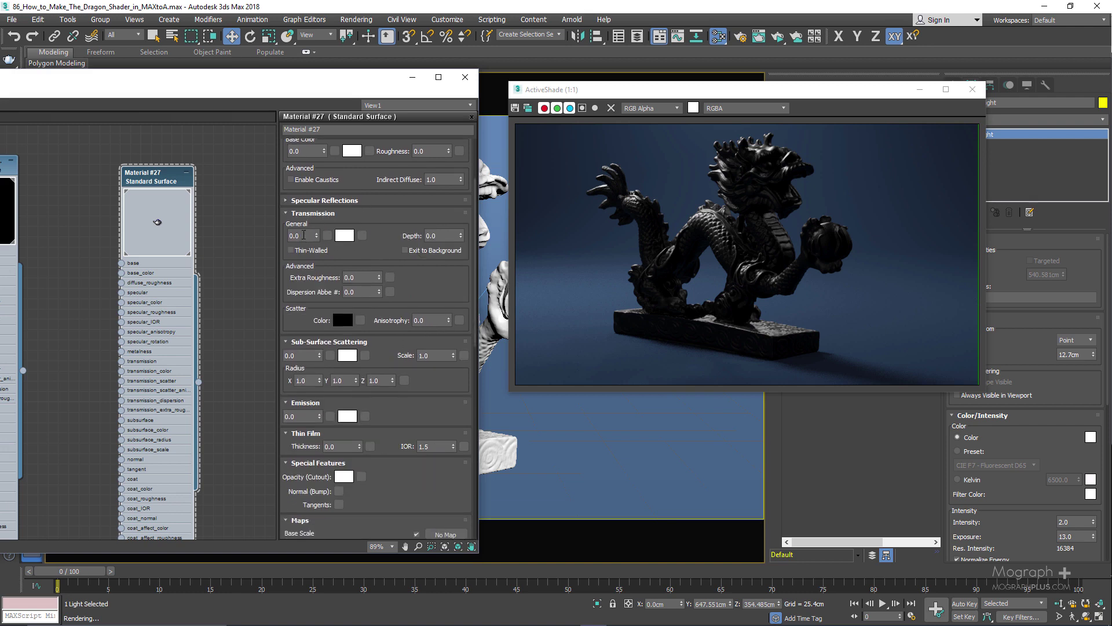
left_click(303, 235)
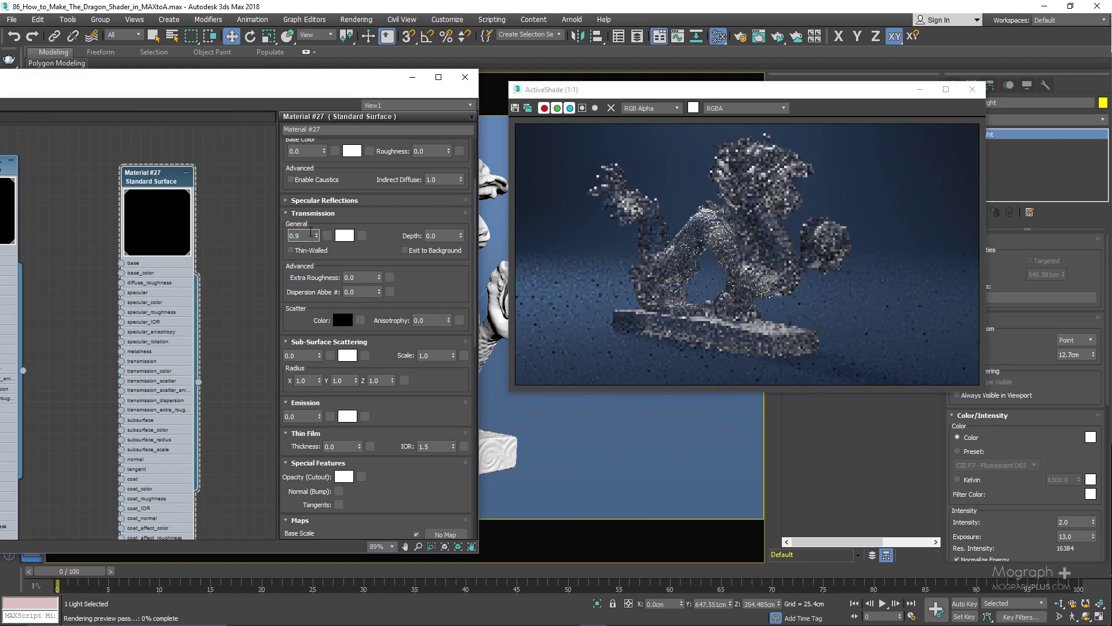
type("2")
key("Return")
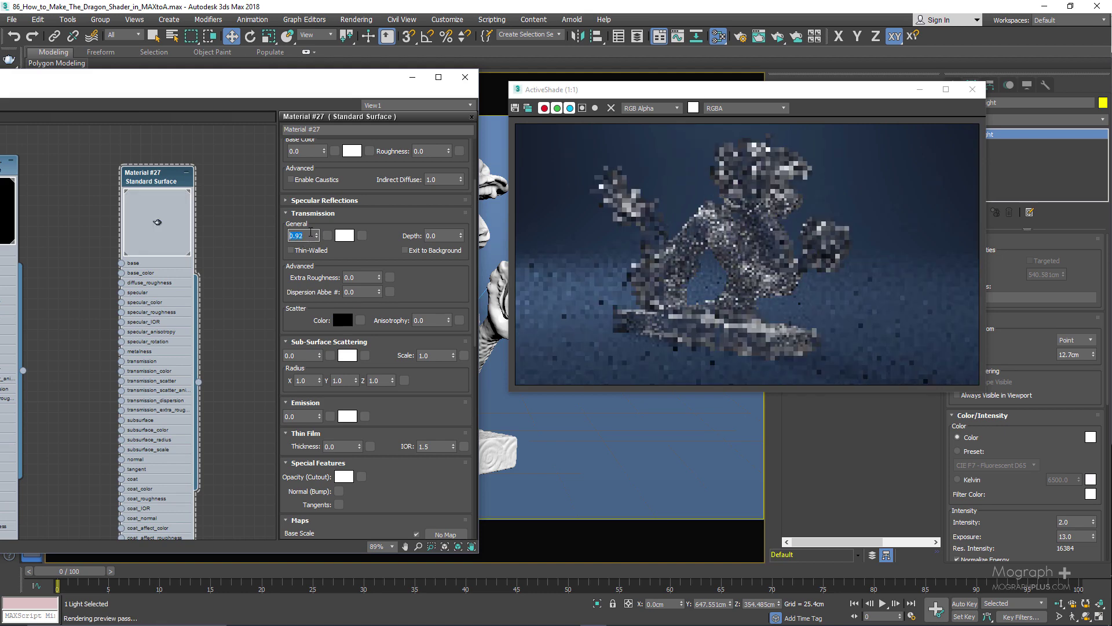
type("0.93")
key("Return")
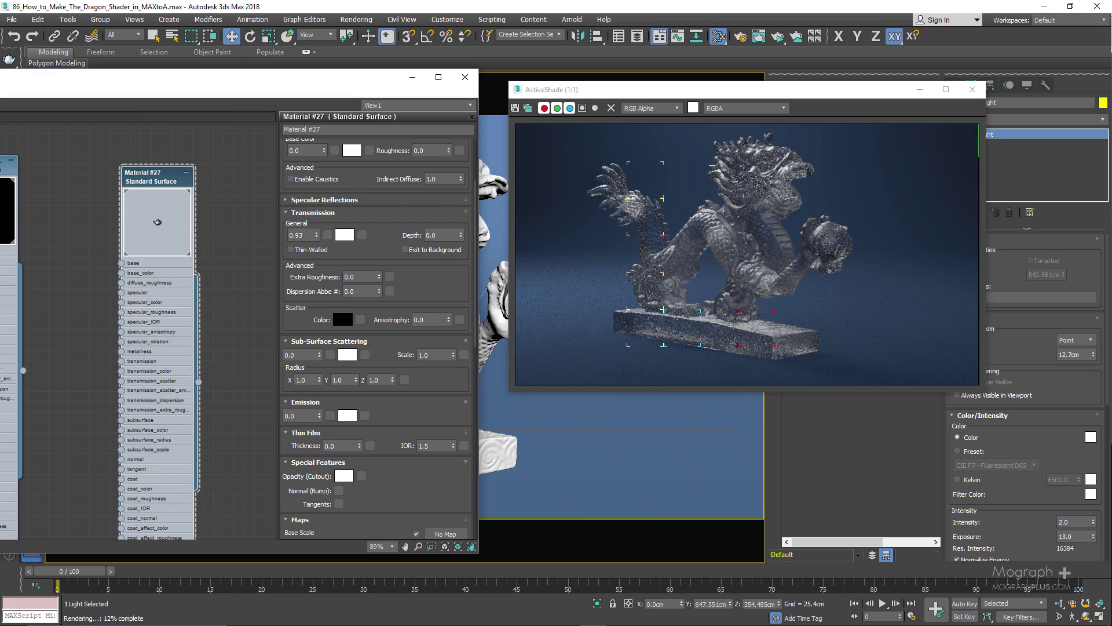
Set the dragon material's transmission color to red 0.5, green 0.77 and blue 0.83
left_click(348, 239)
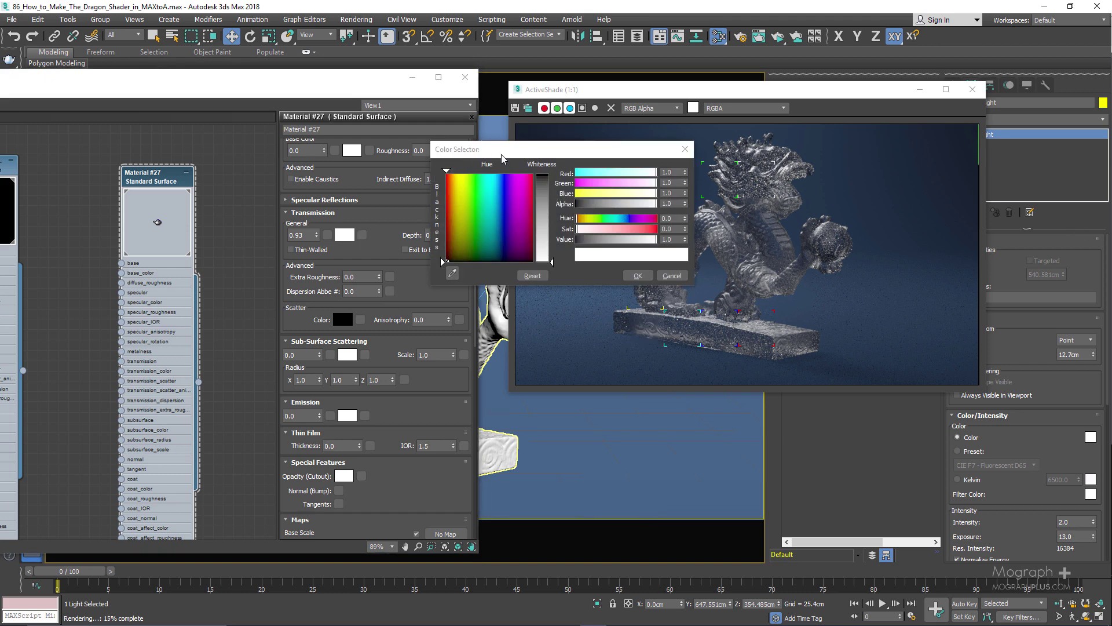
left_click_drag(502, 159, 390, 157)
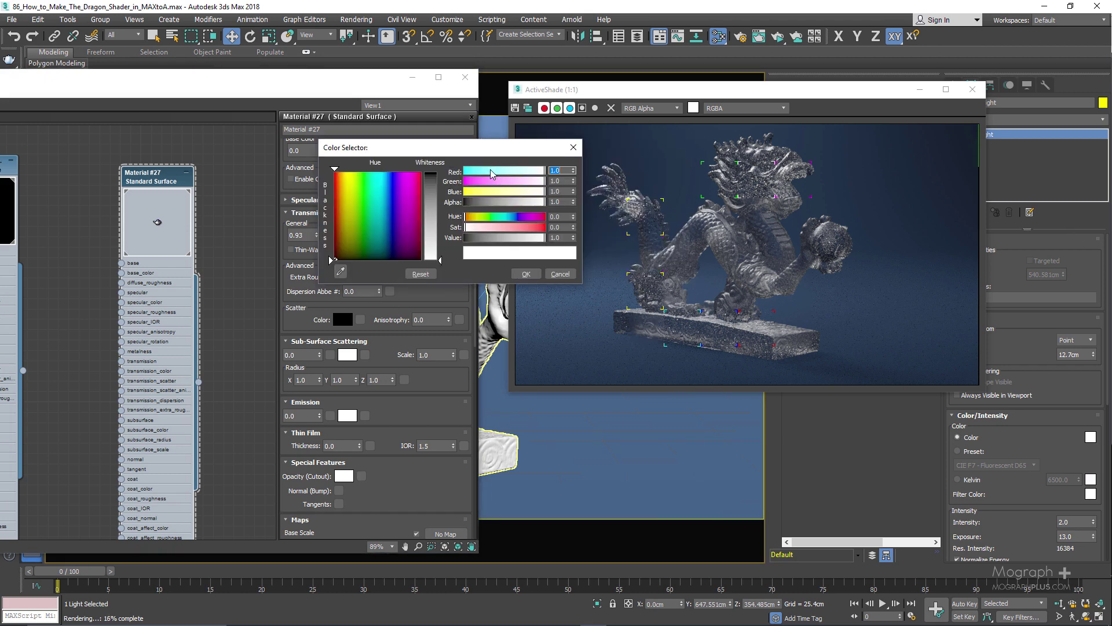
left_click_drag(492, 172, 493, 191)
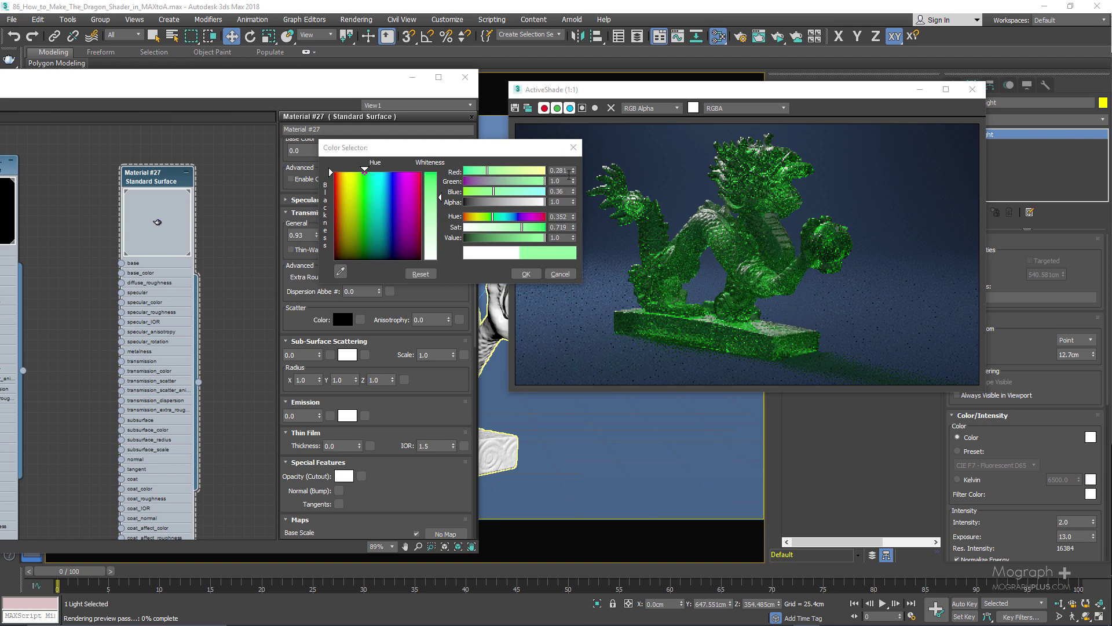
left_click(570, 172)
key("BackSpace")
key("BackSpace")
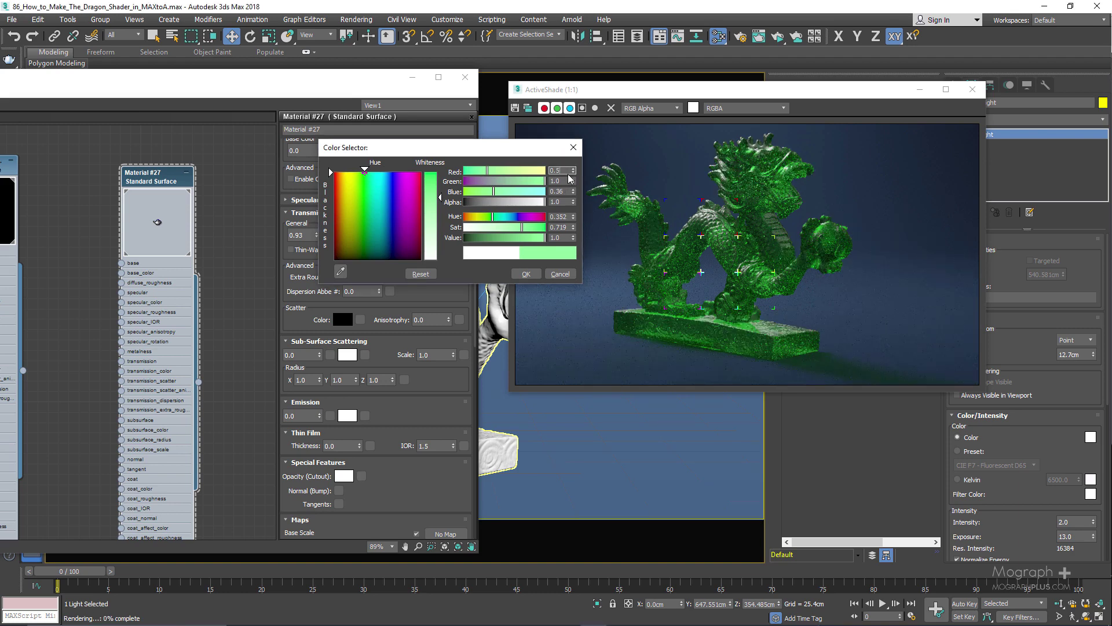
key("BackSpace")
type("5")
key("Tab")
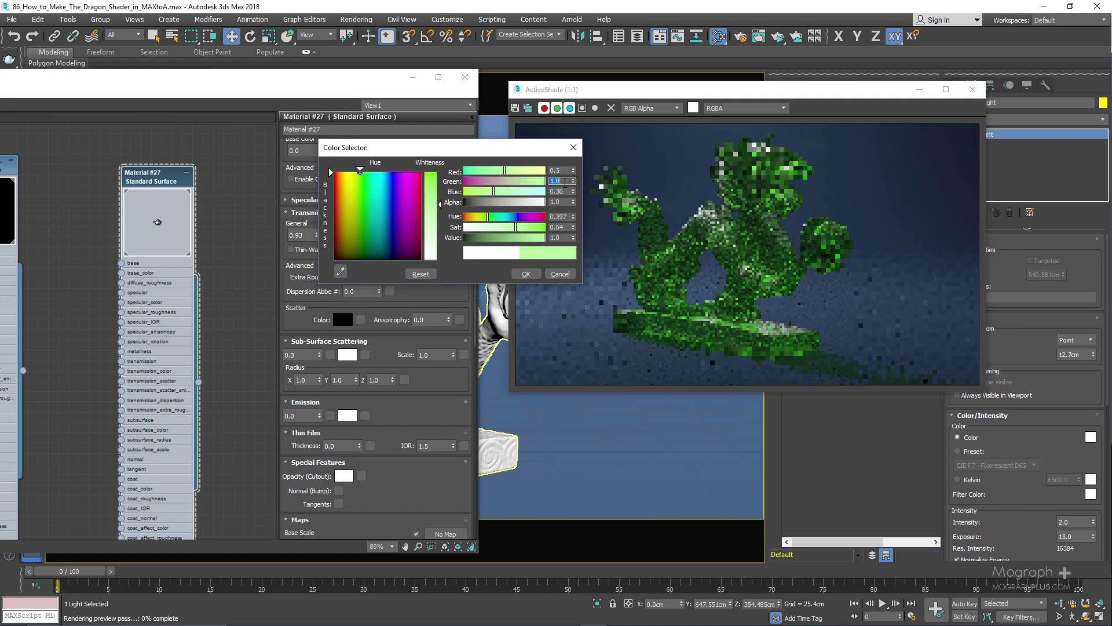
type("0.77")
key("Return")
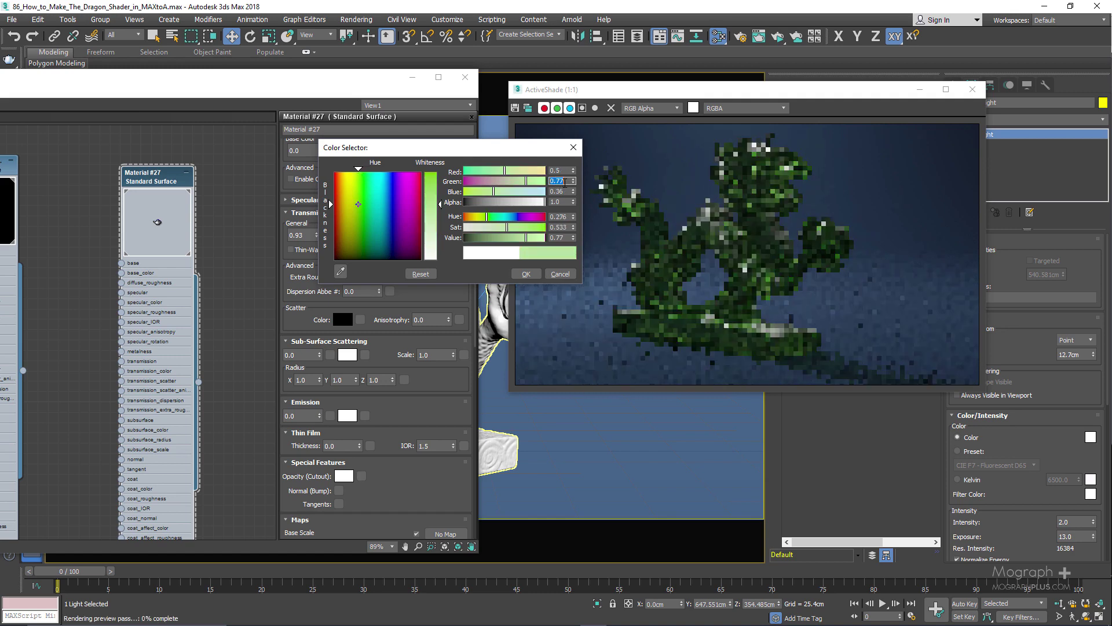
double_click(559, 192)
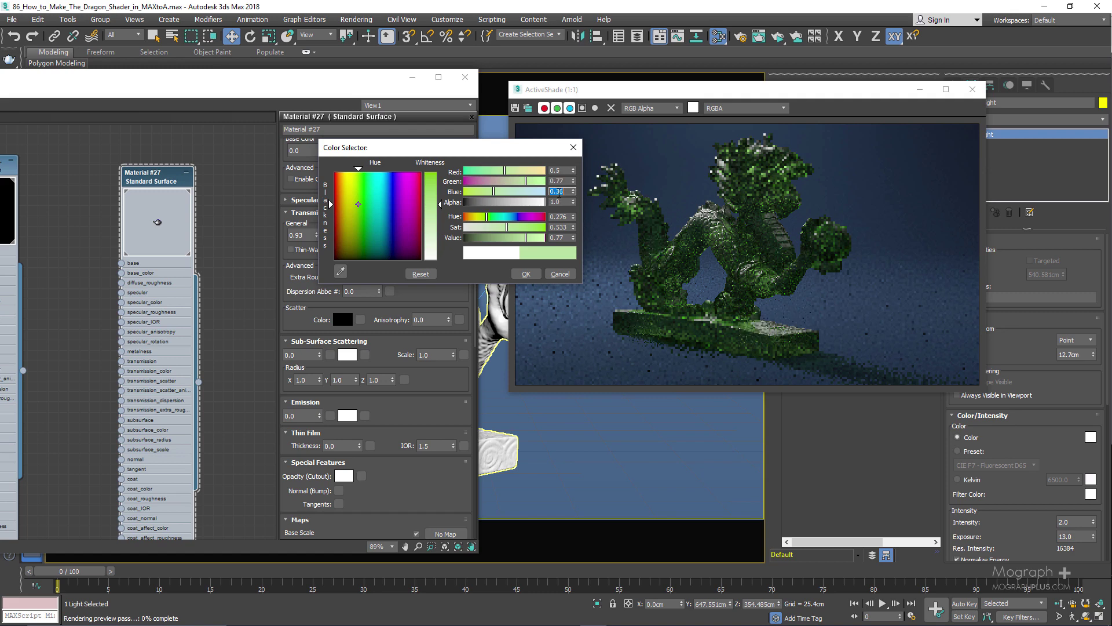
type(".83")
key("Return")
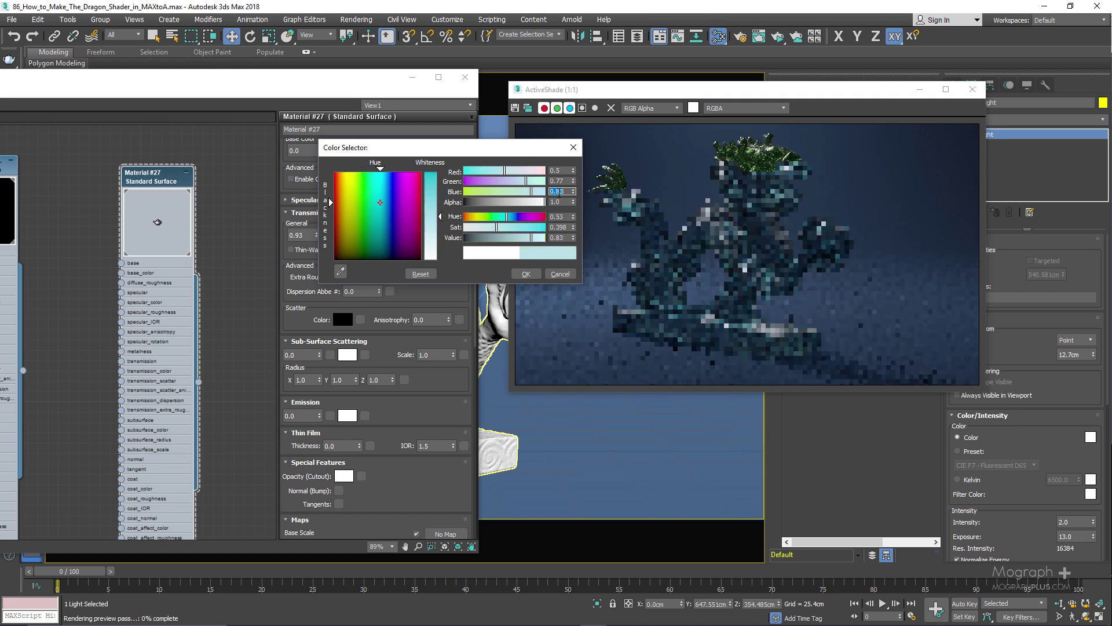
left_click(526, 274)
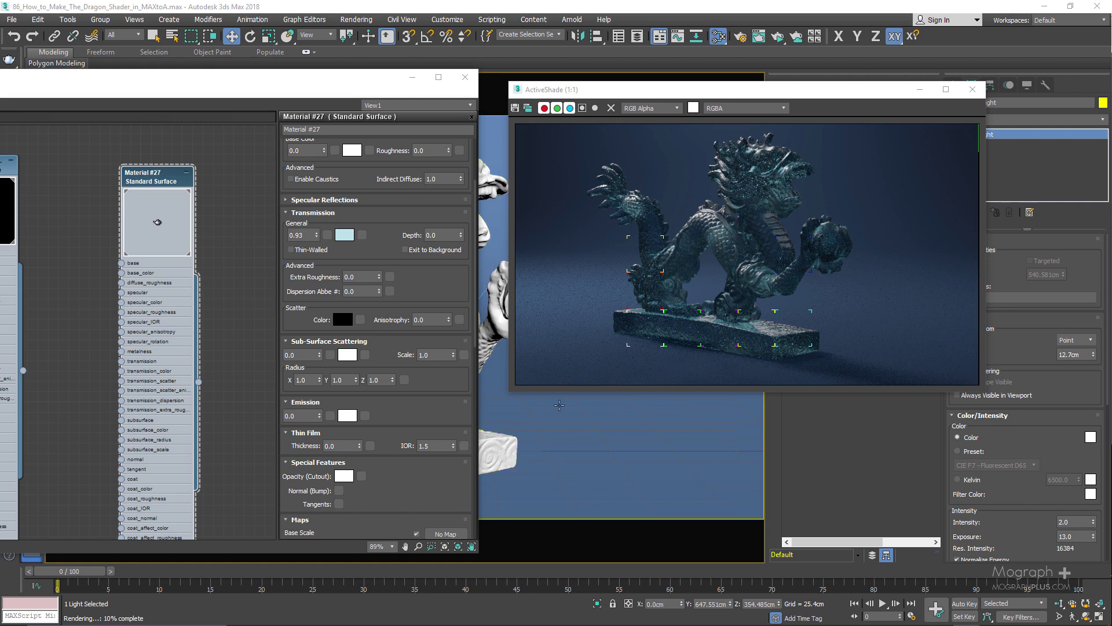
Try transmission depths of 10 and 20 for the dragon material and settle on a depth of 1
left_click(441, 235)
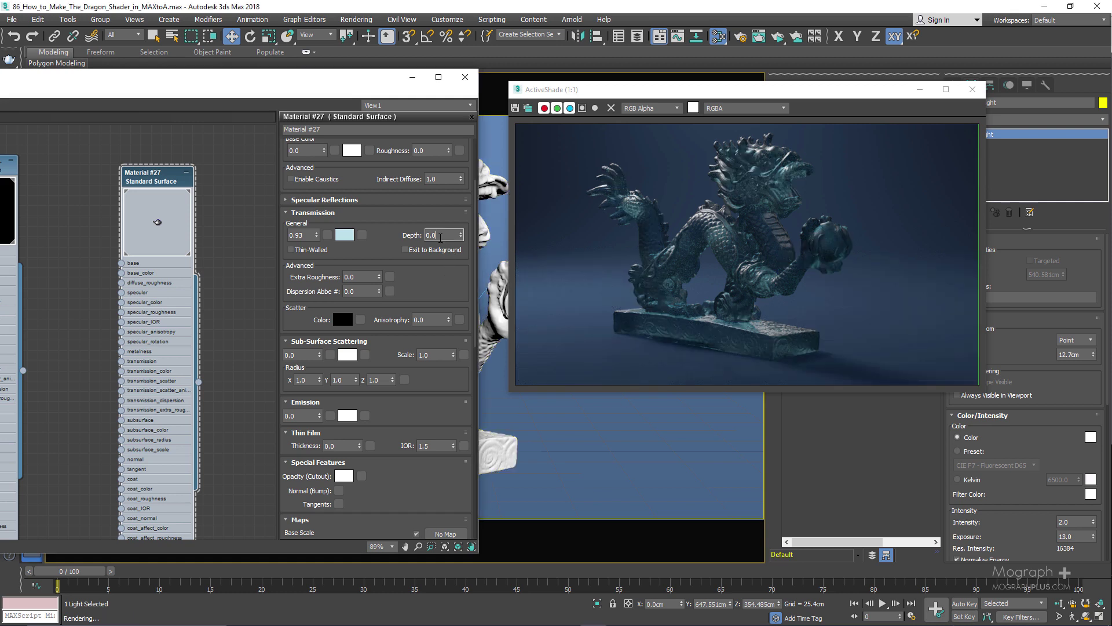
type("10")
key("Return")
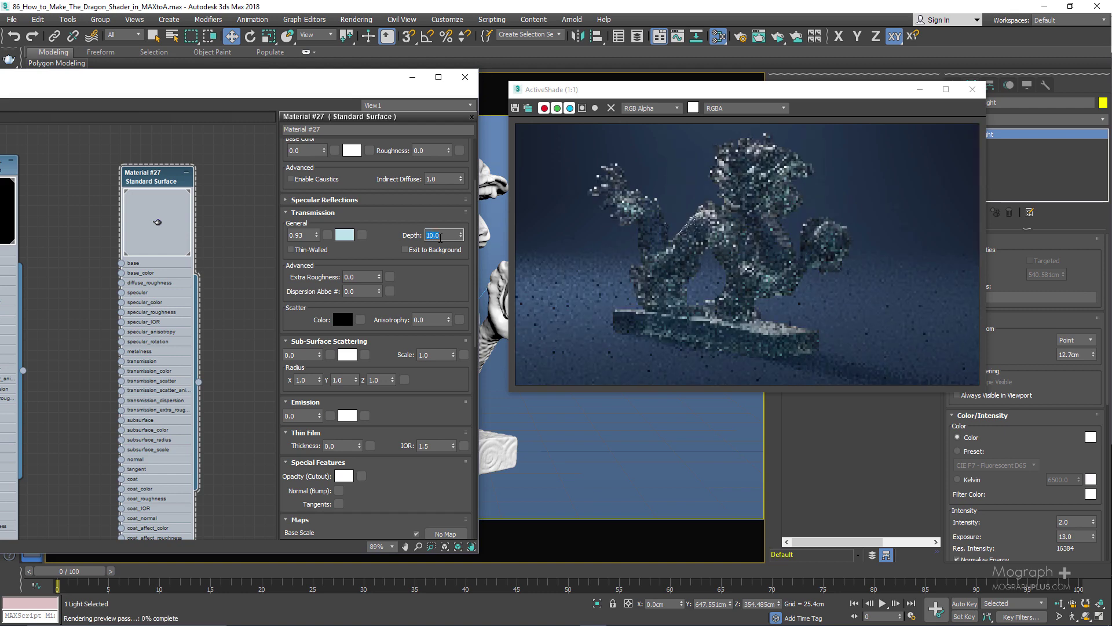
type("20")
key("Return")
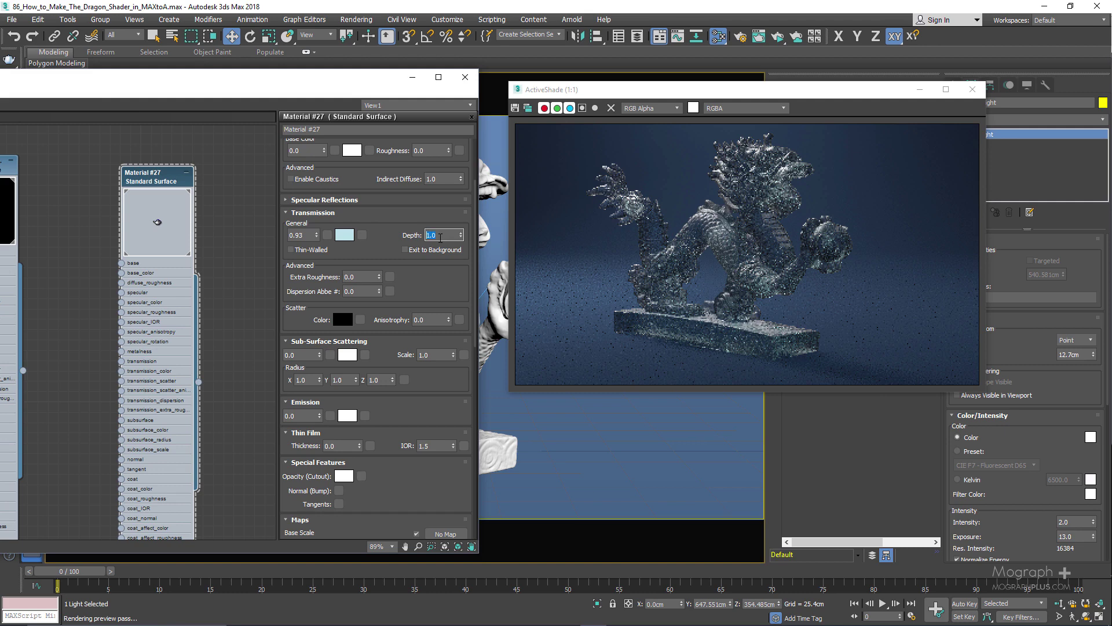
type("1")
key("Return")
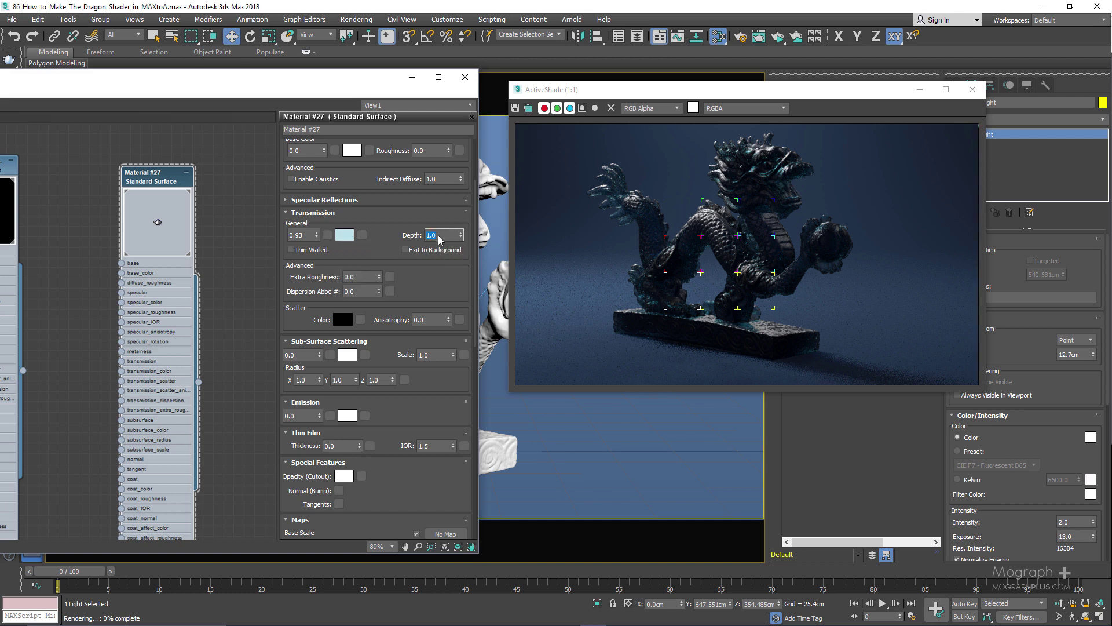
Try transmission depths of 2 and 3 for comparison and return the depth to 1
type("2")
key("Return")
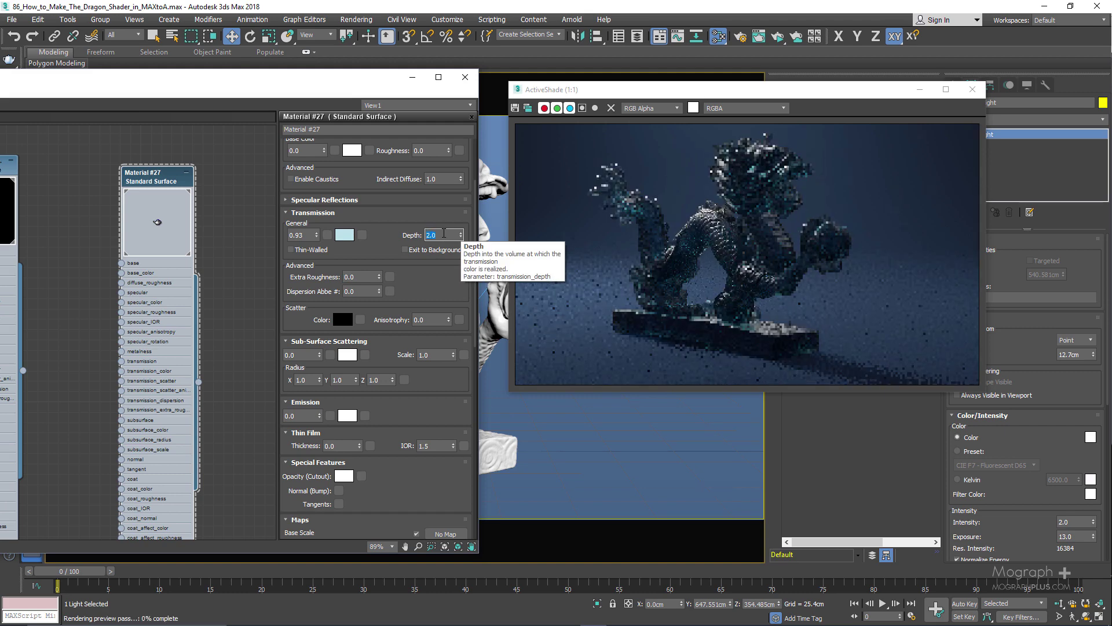
type("3")
key("Return")
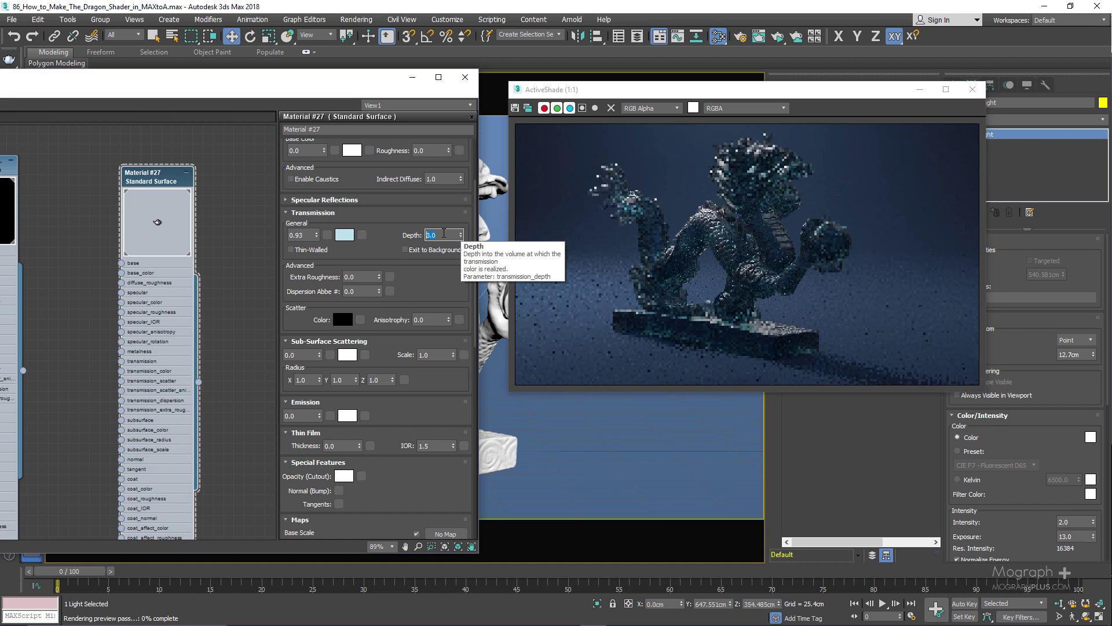
type("1")
key("Return")
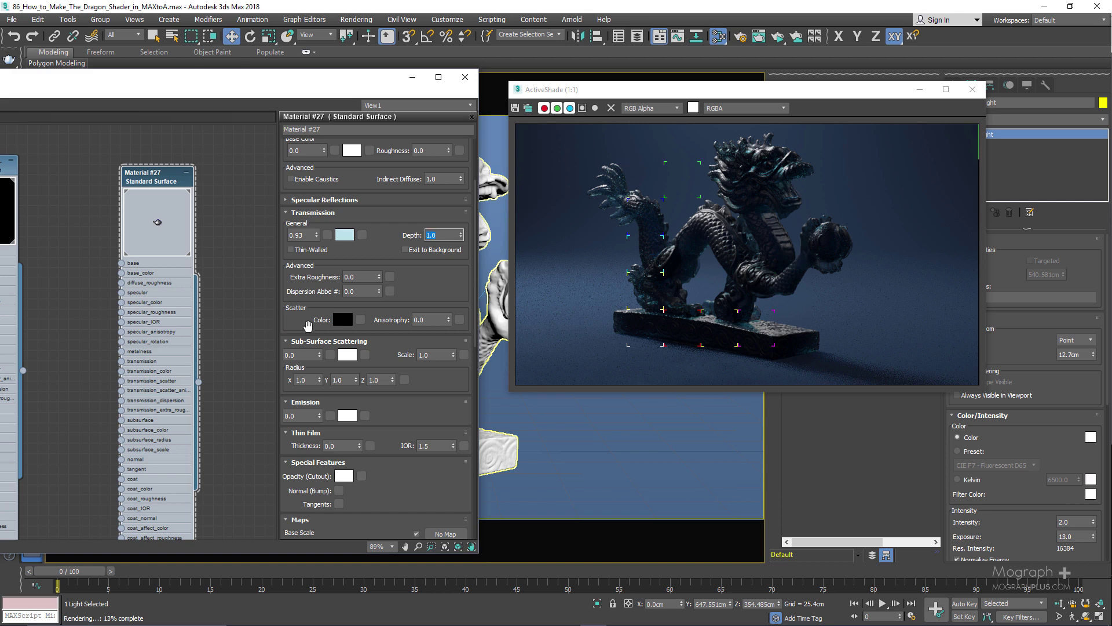
Set the transmission scatter color to a light gray with a value of 0.784
left_click(341, 323)
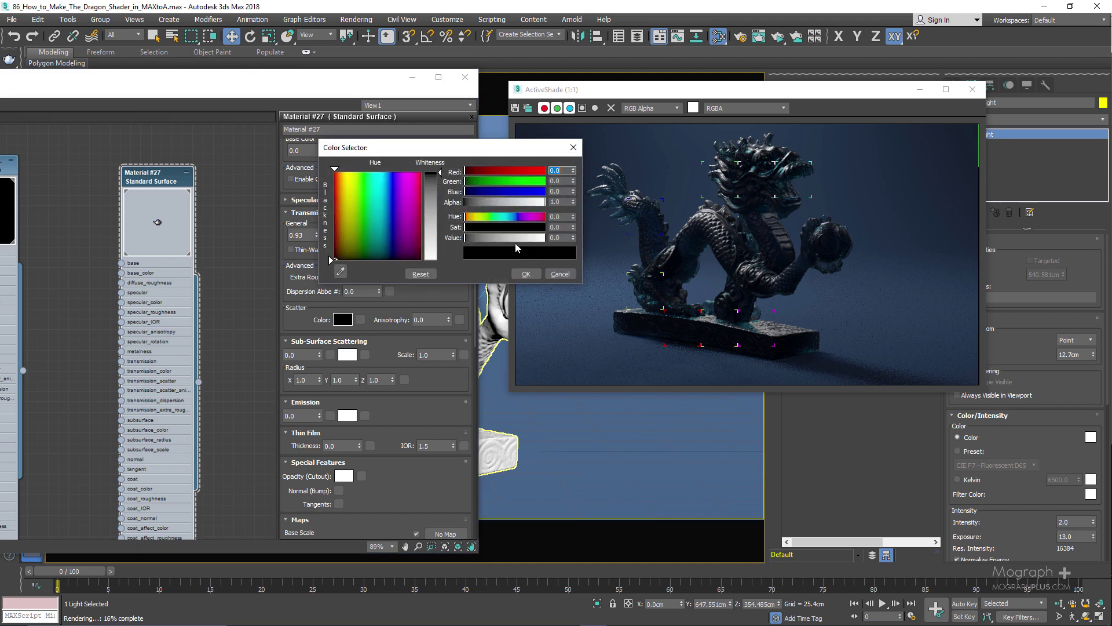
left_click_drag(516, 238, 528, 238)
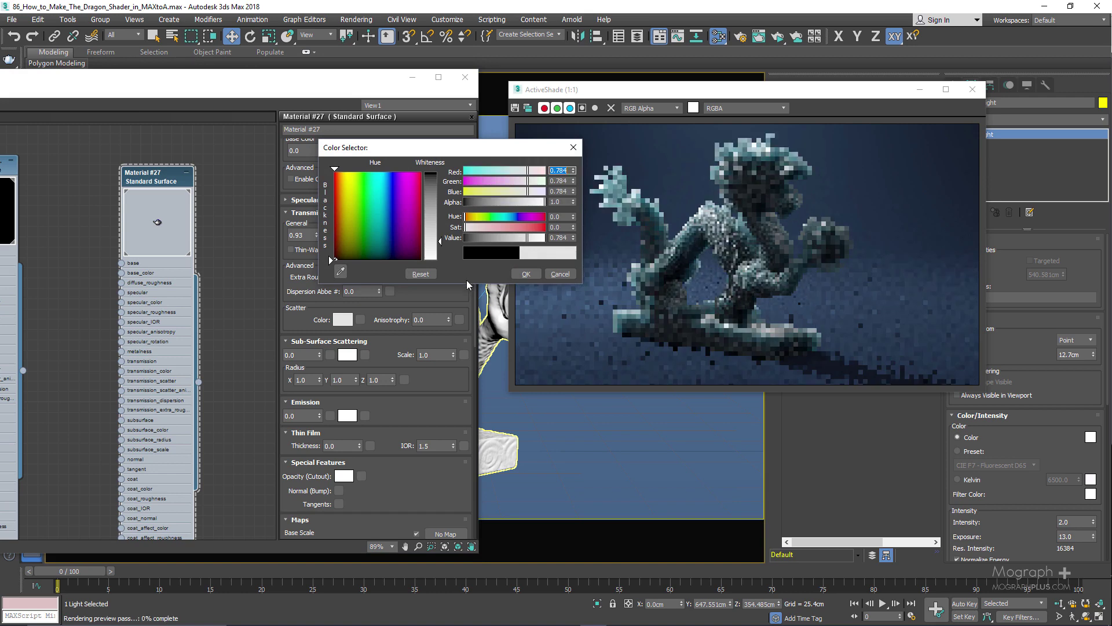
left_click(526, 273)
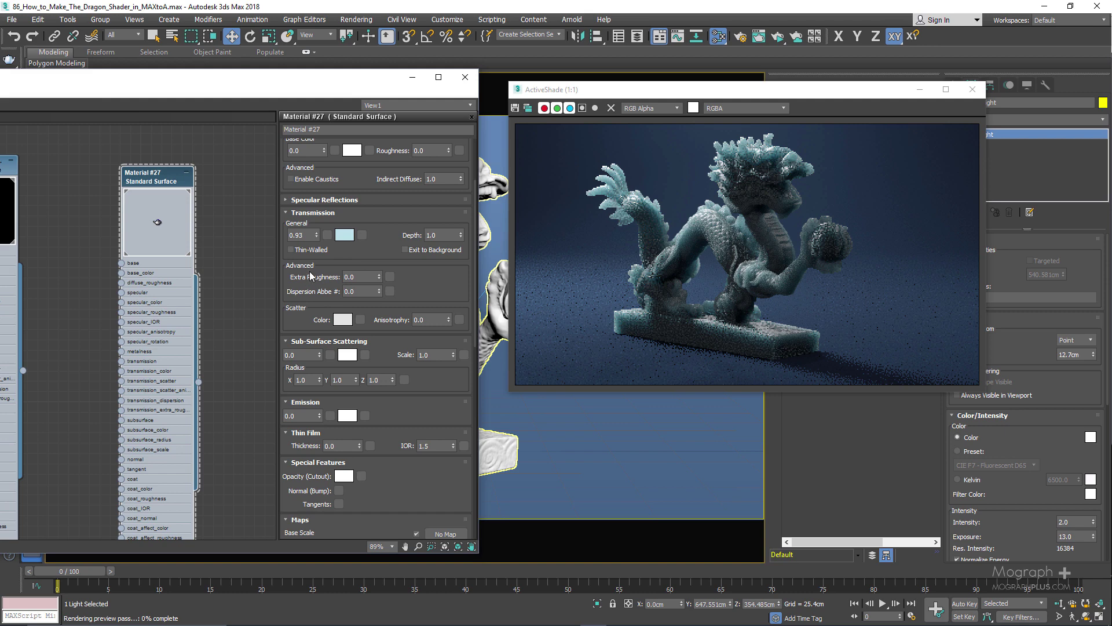
Change the transmission scatter color to a yellow of red 0.842, green 0.702 and blue 0.141
left_click(343, 319)
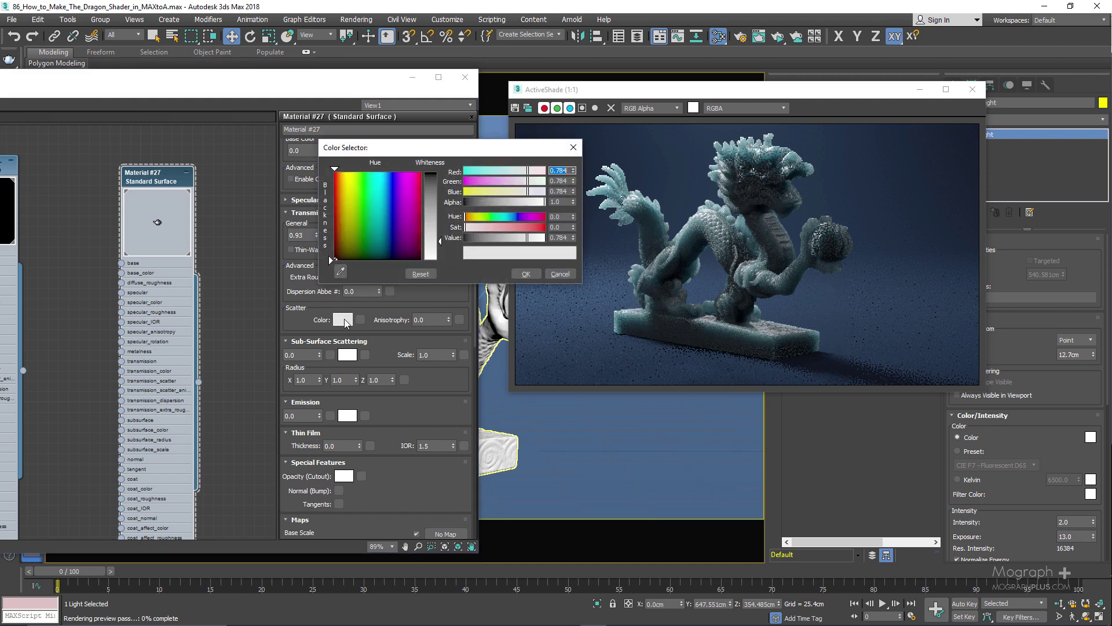
left_click_drag(479, 217, 528, 227)
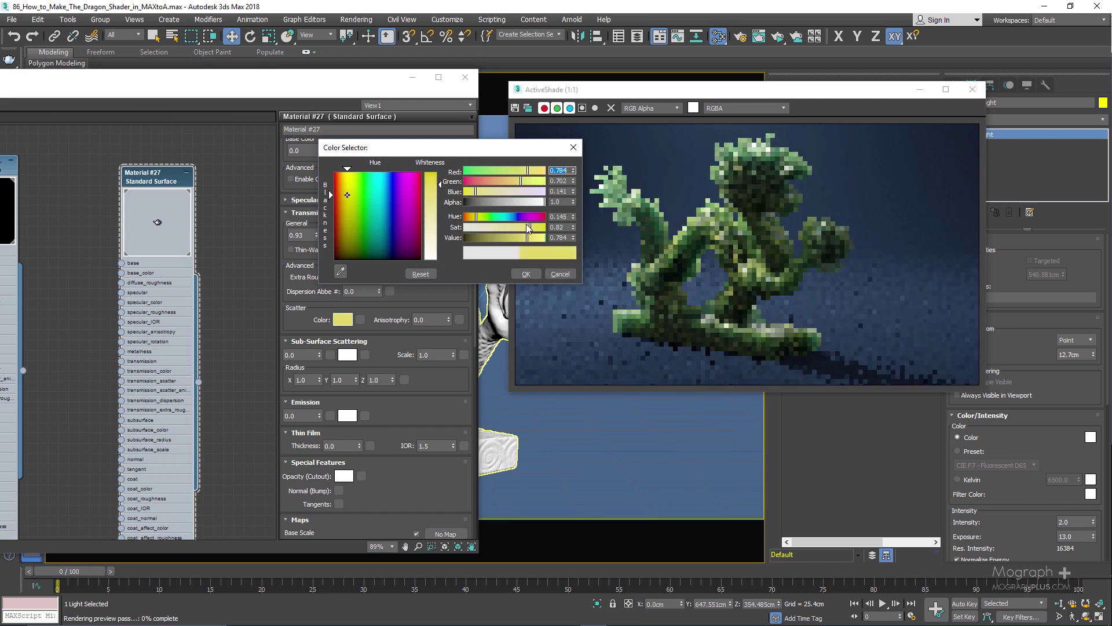
left_click_drag(528, 171, 533, 171)
left_click(525, 274)
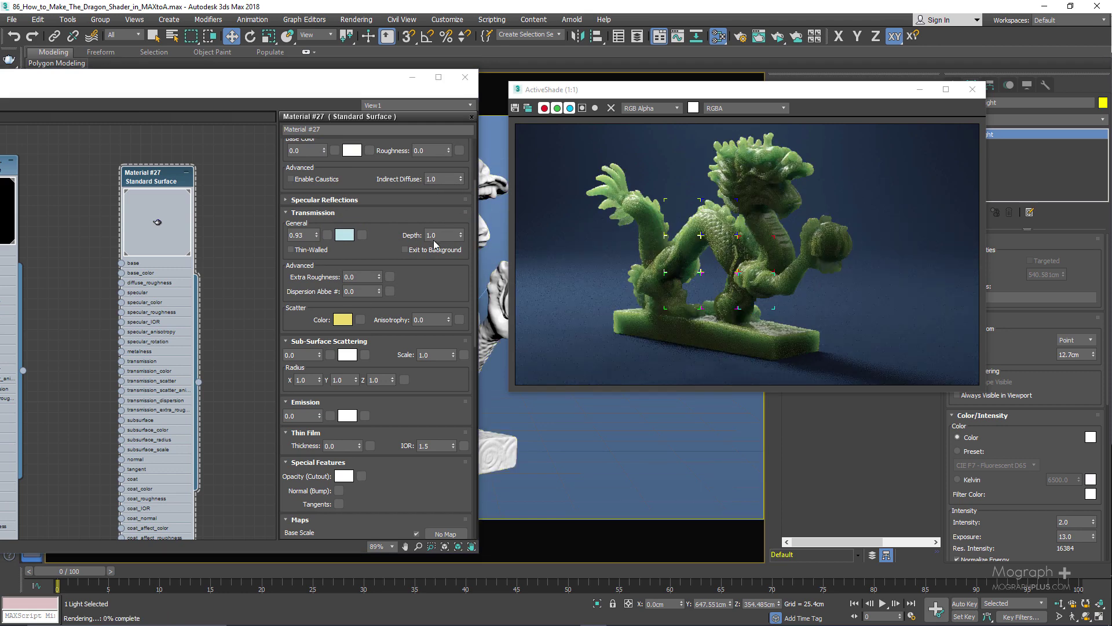
Change the transmission scatter color to an orange of red 0.765, green 0.42 and blue 0.04
left_click(342, 320)
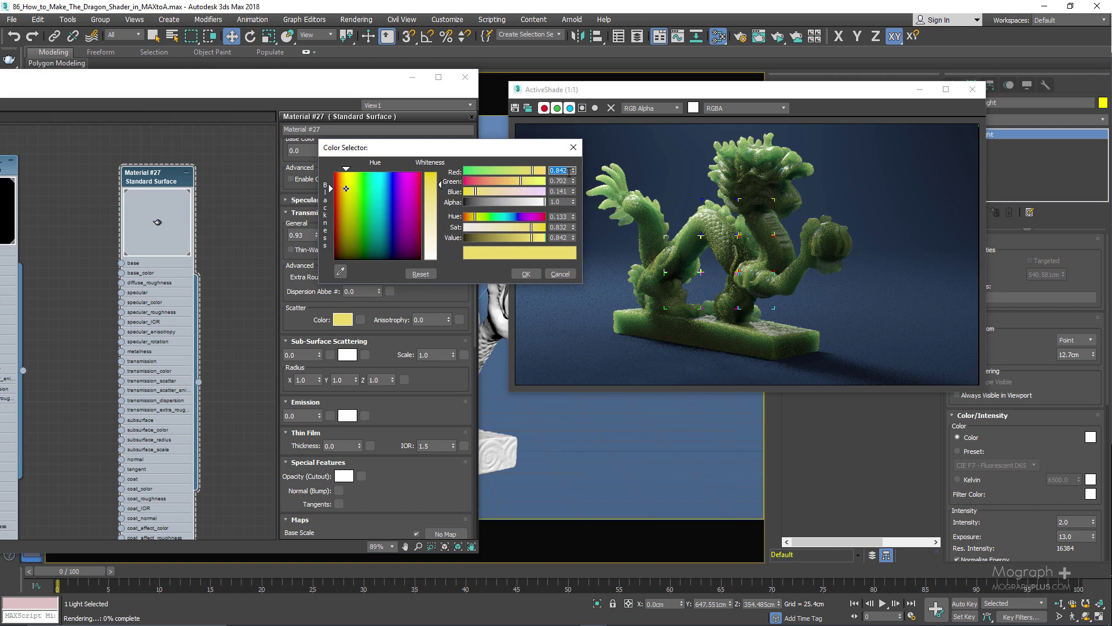
type(".765")
key("Tab")
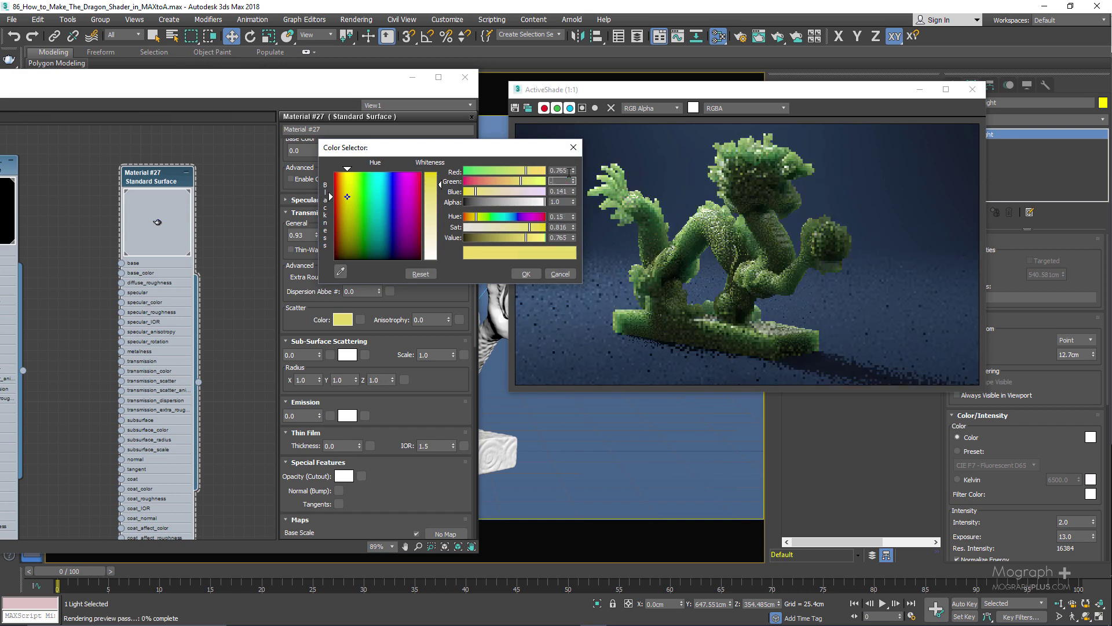
type(".42")
key("Tab")
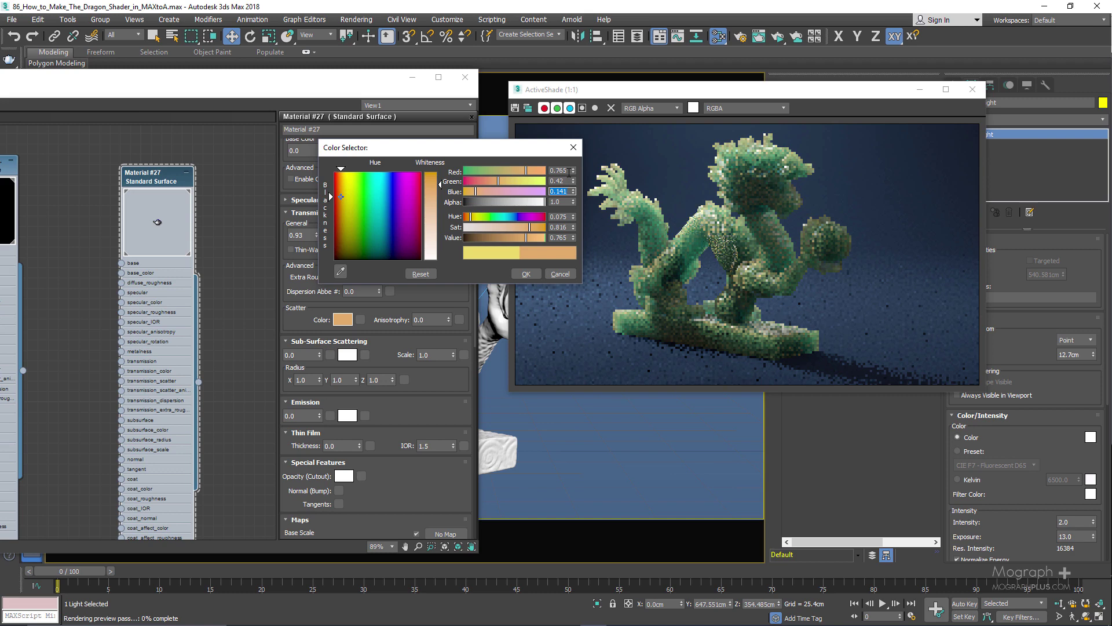
type(".04")
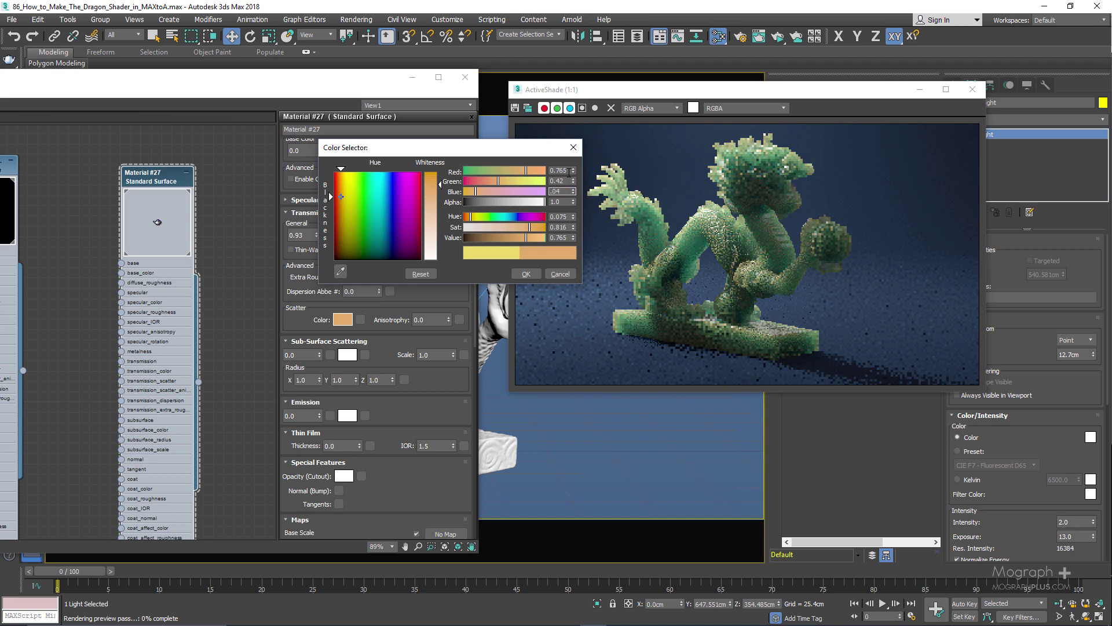
key("Return")
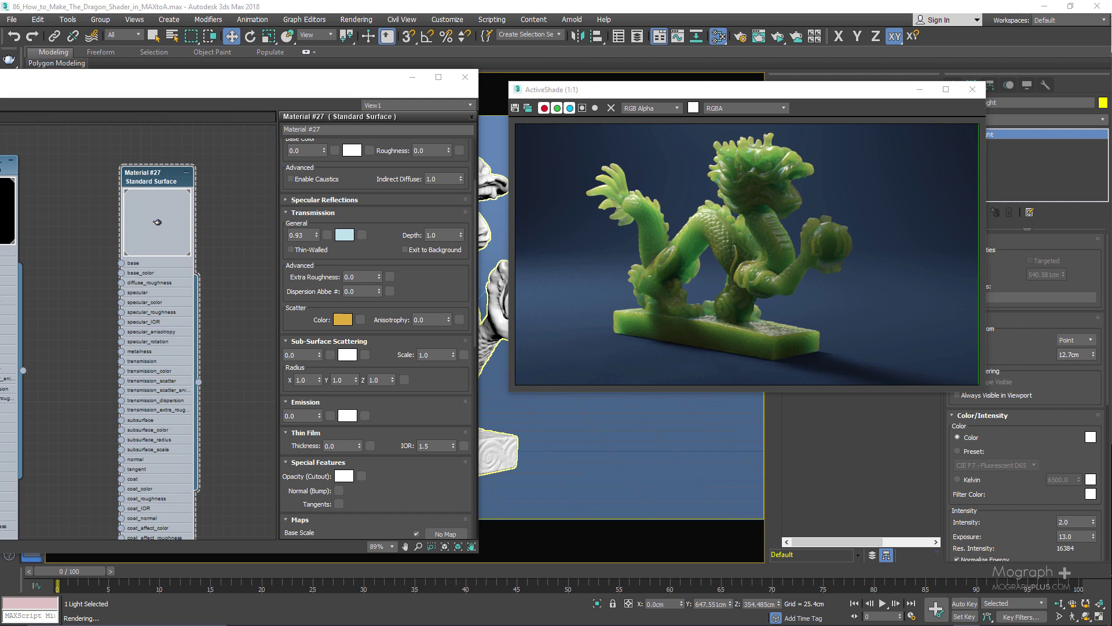
Try transmission scatter anisotropy values of 0.8 and -0.8 for the dragon material
left_click(436, 321)
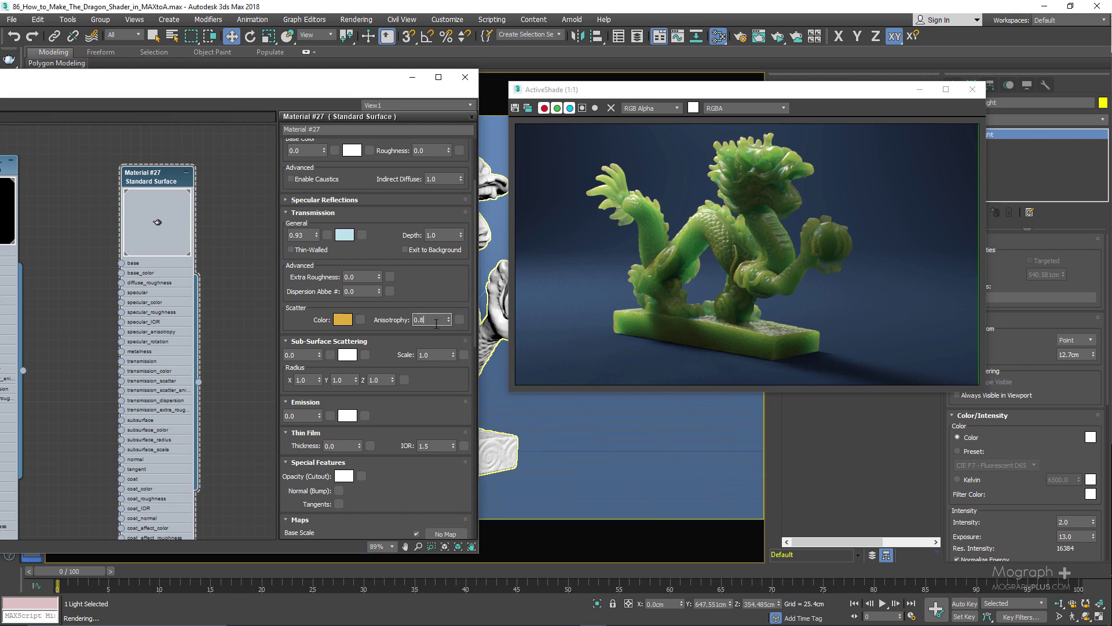
key("Return")
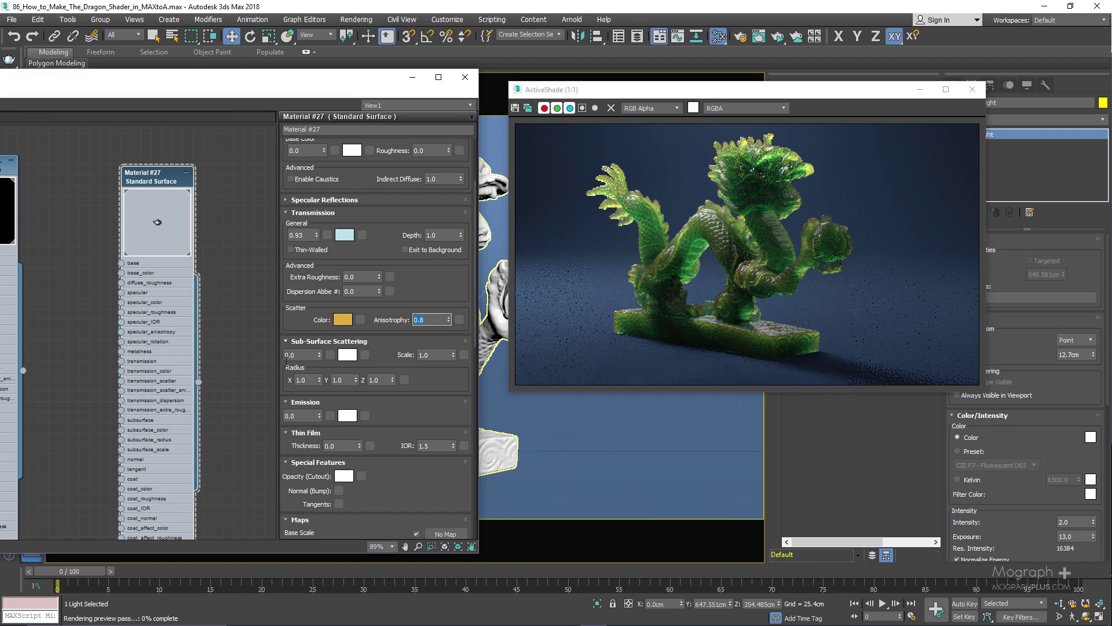
left_click(436, 319)
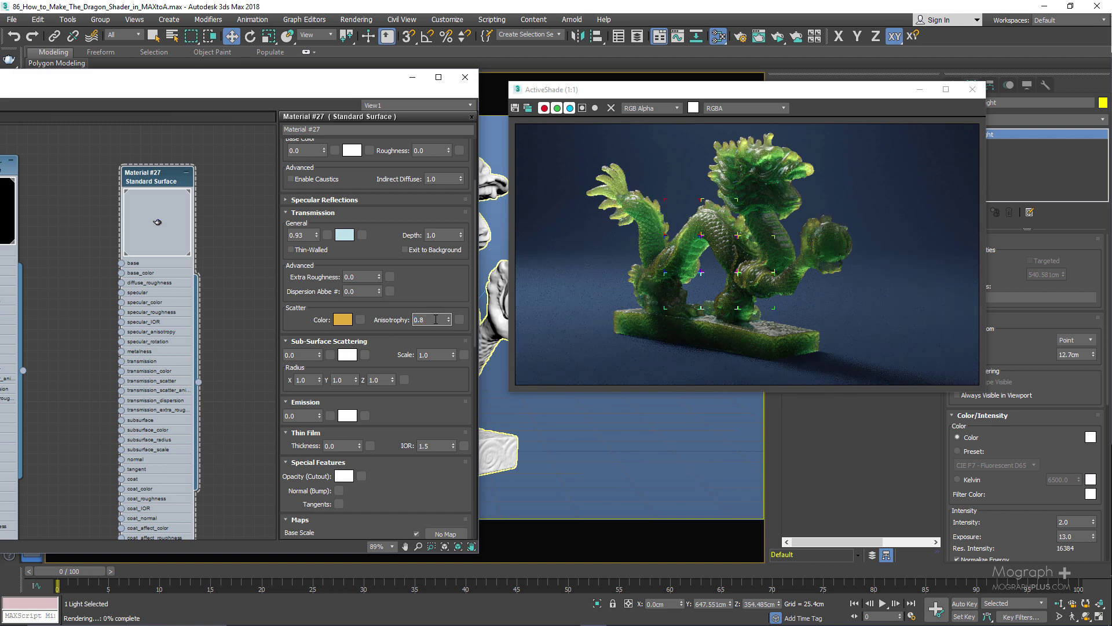
key("Home")
type("-")
key("Return")
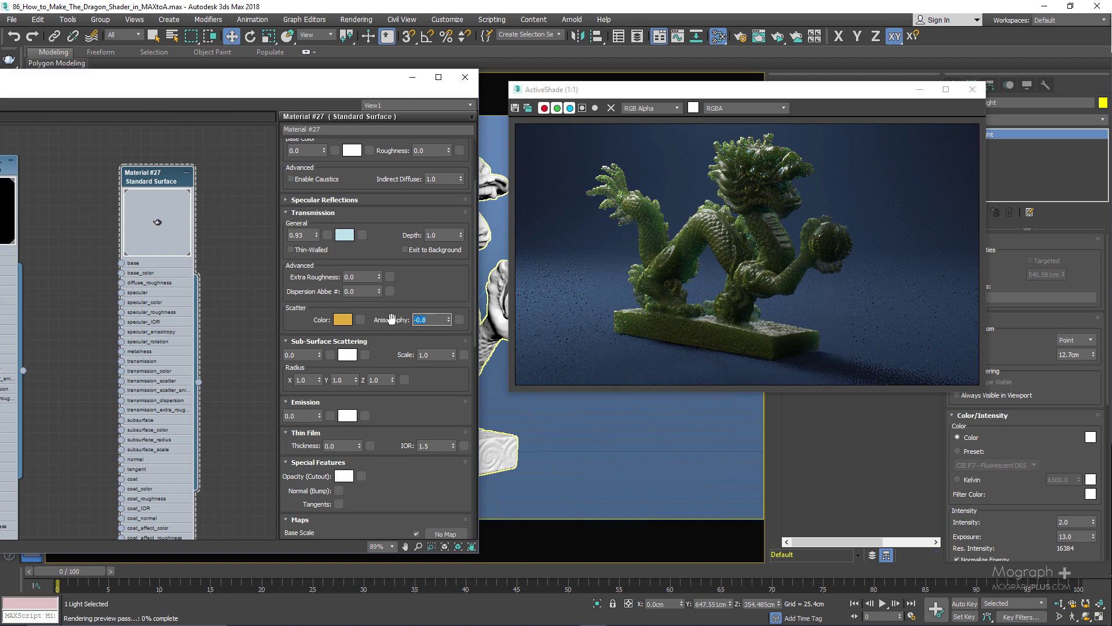
Try scatter anisotropy values of 0.5 and 0.6 and settle on 0.7
double_click(426, 321)
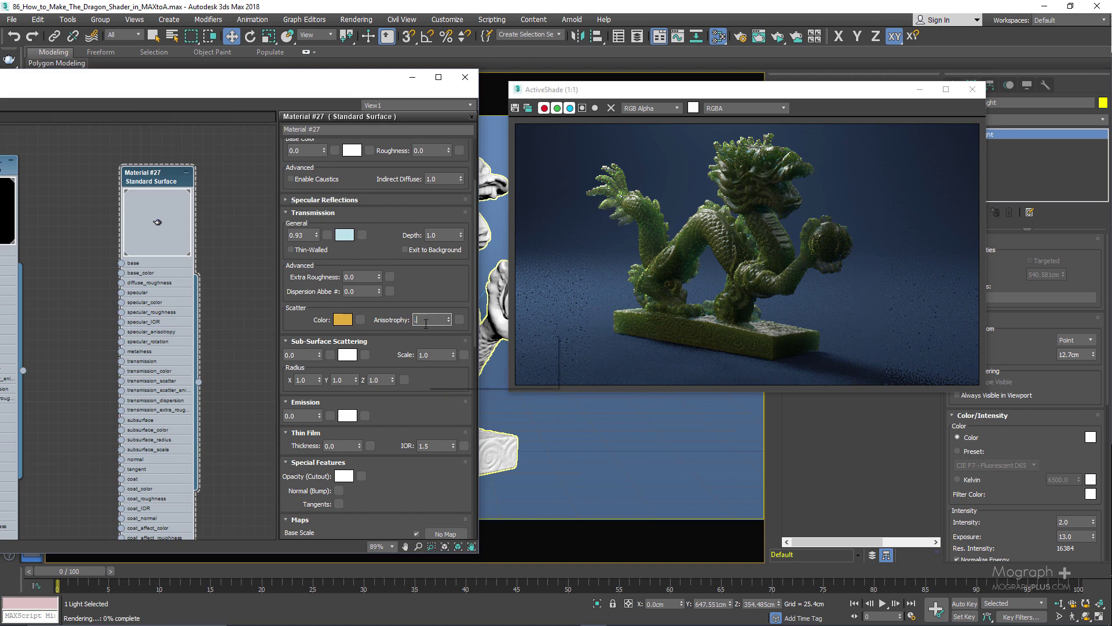
type("0.5")
key("Return")
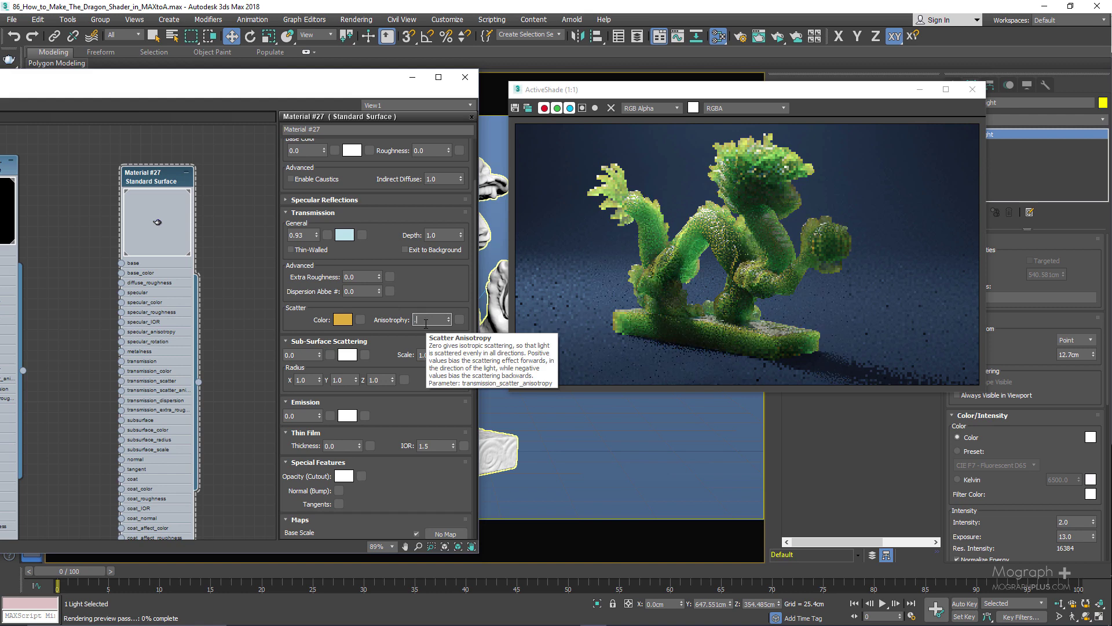
type("0.6")
key("Return")
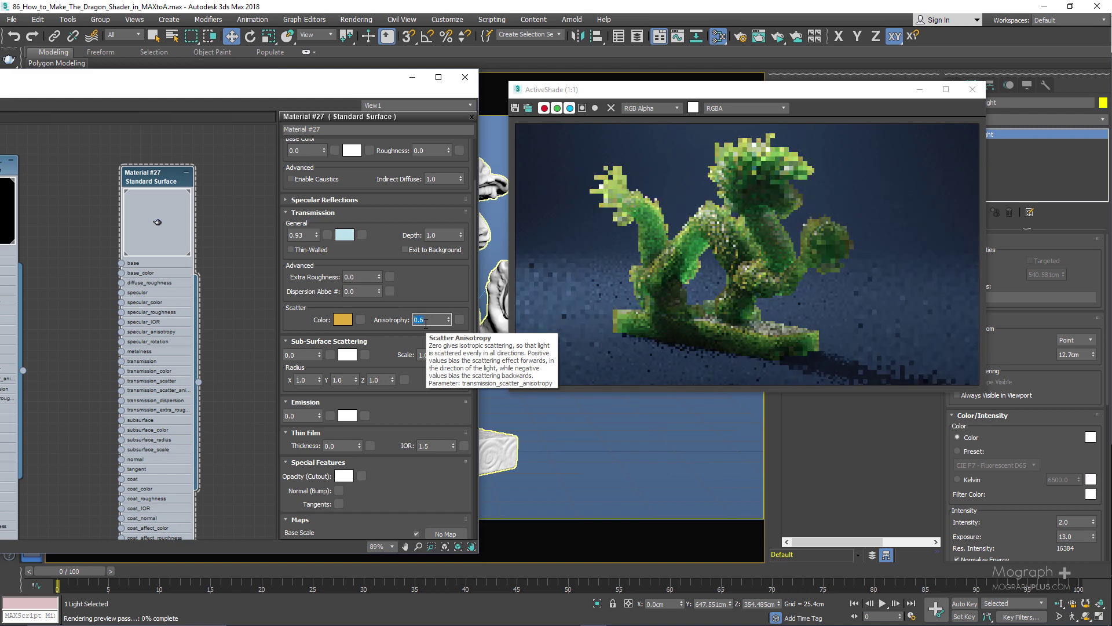
type(".7")
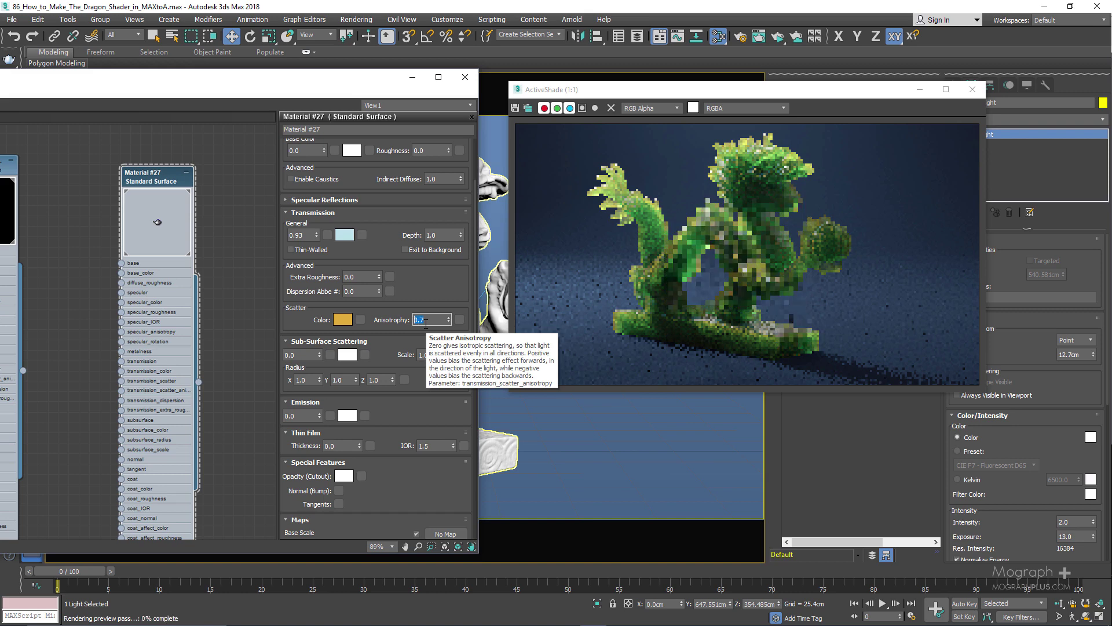
key("Return")
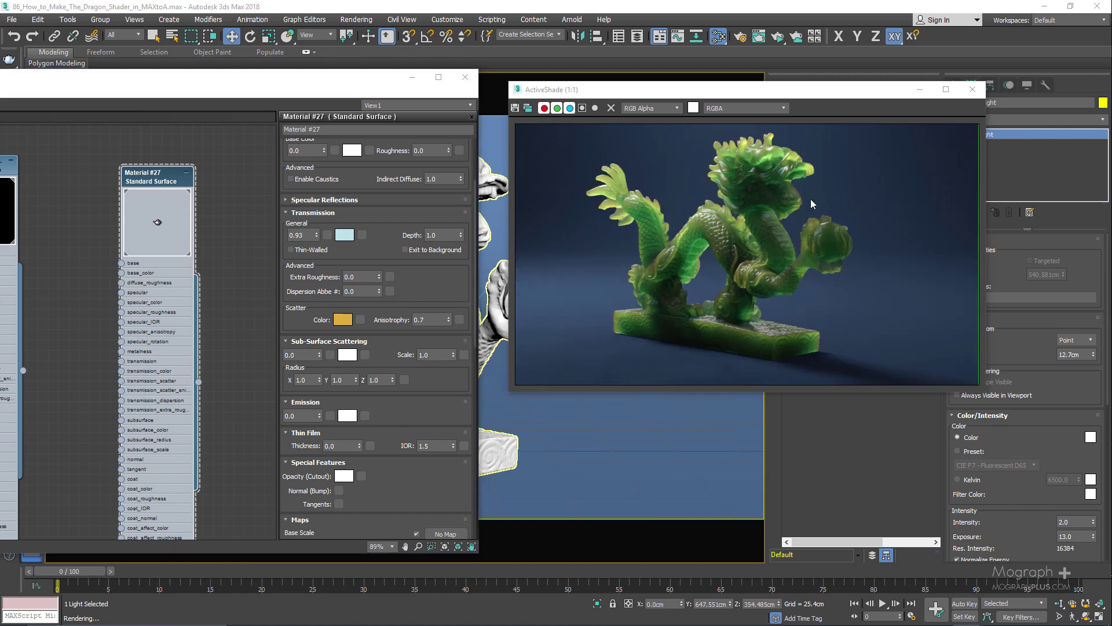
Move the live render window slightly lower and set the material's transmission weight to 0
left_click(772, 94)
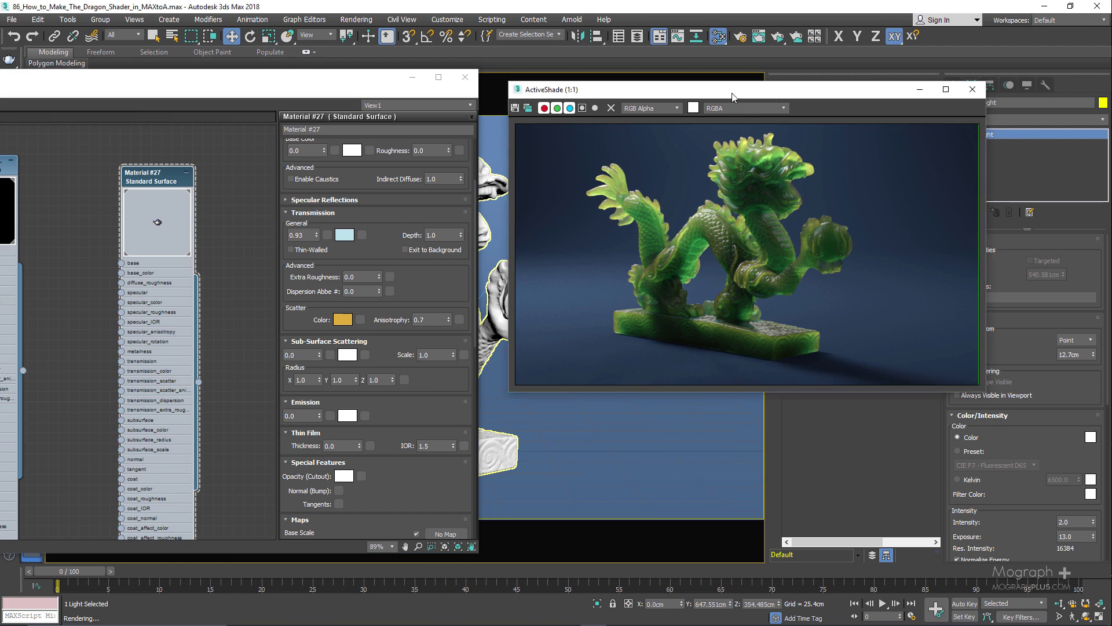
left_click_drag(726, 96, 713, 129)
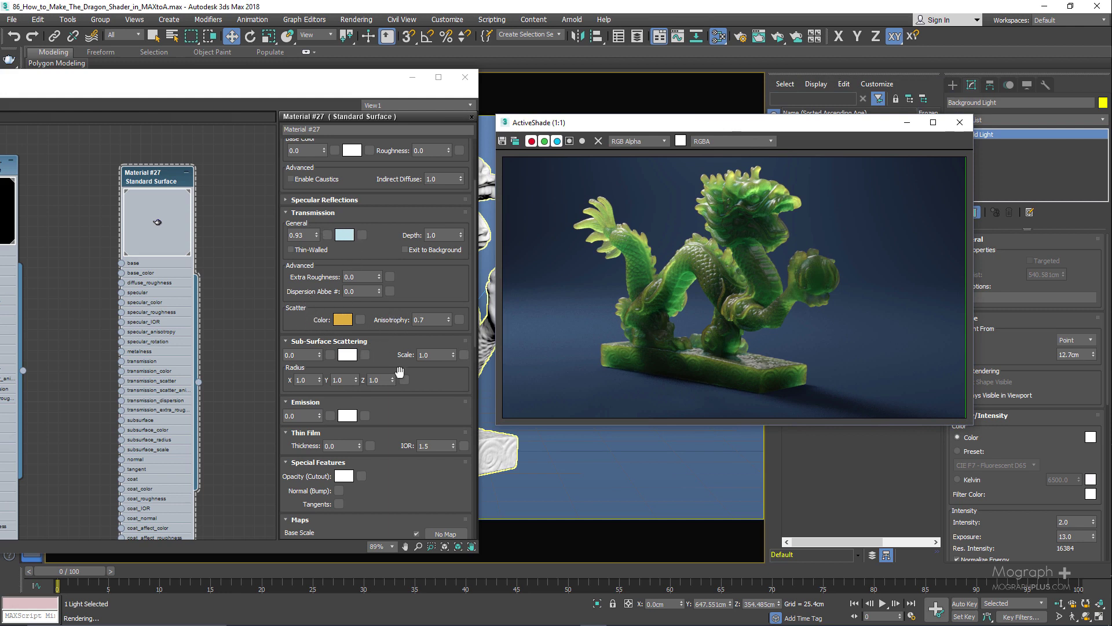
scroll(406, 374, "down", 5)
left_click_drag(434, 323, 439, 348)
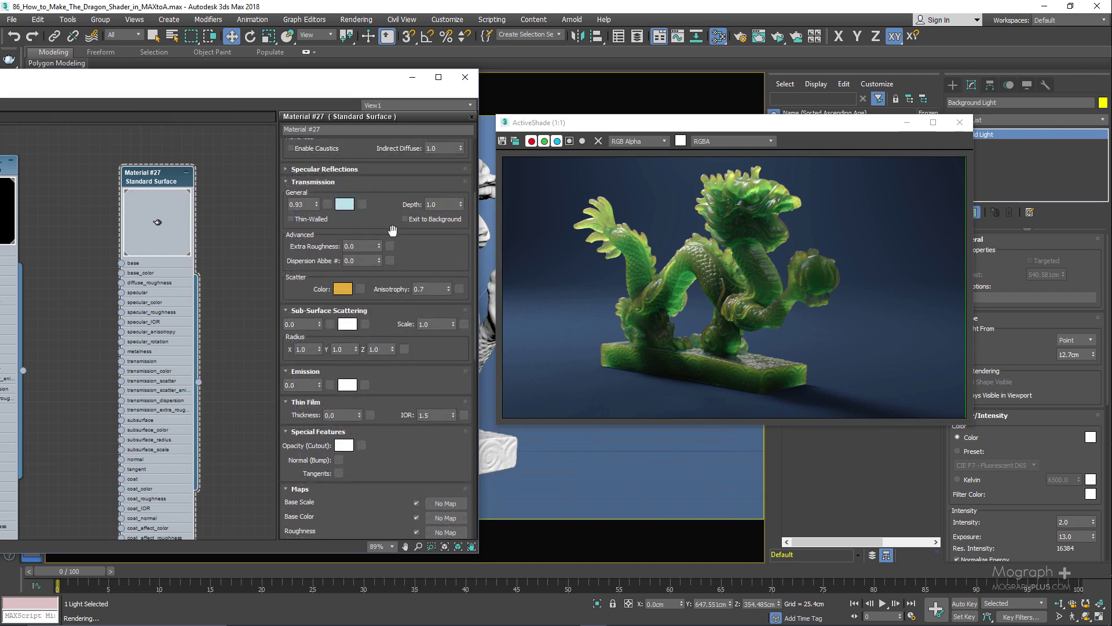
left_click_drag(393, 231, 394, 270)
left_click_drag(308, 243, 180, 262)
type("0")
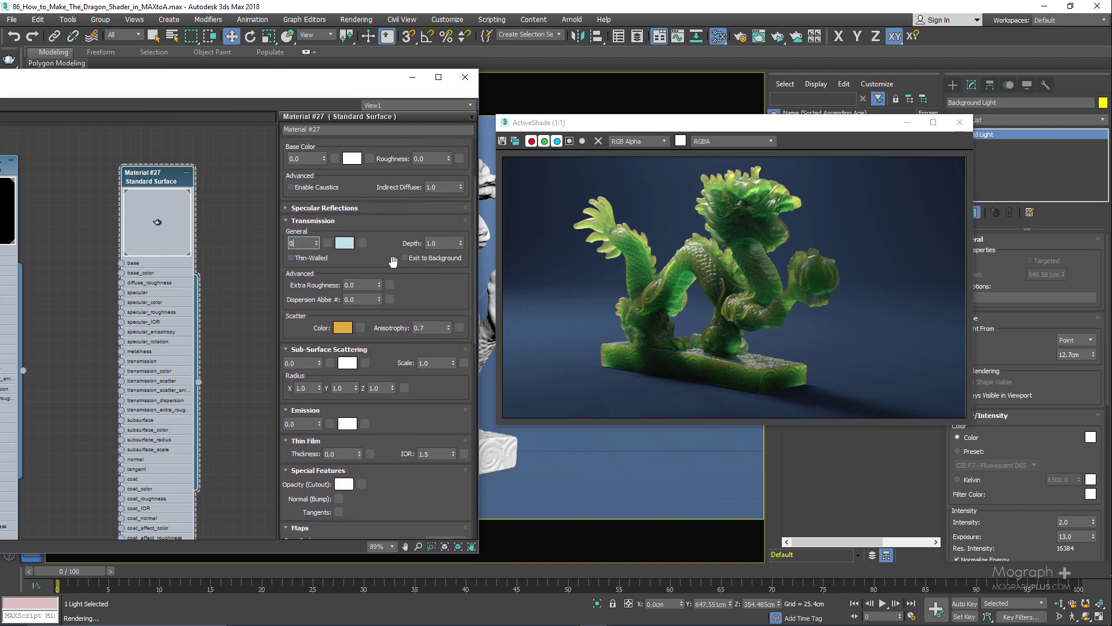
key("Return")
Try a sub-surface scattering weight of 0.5 and raise it to 0.55
left_click_drag(419, 280, 418, 246)
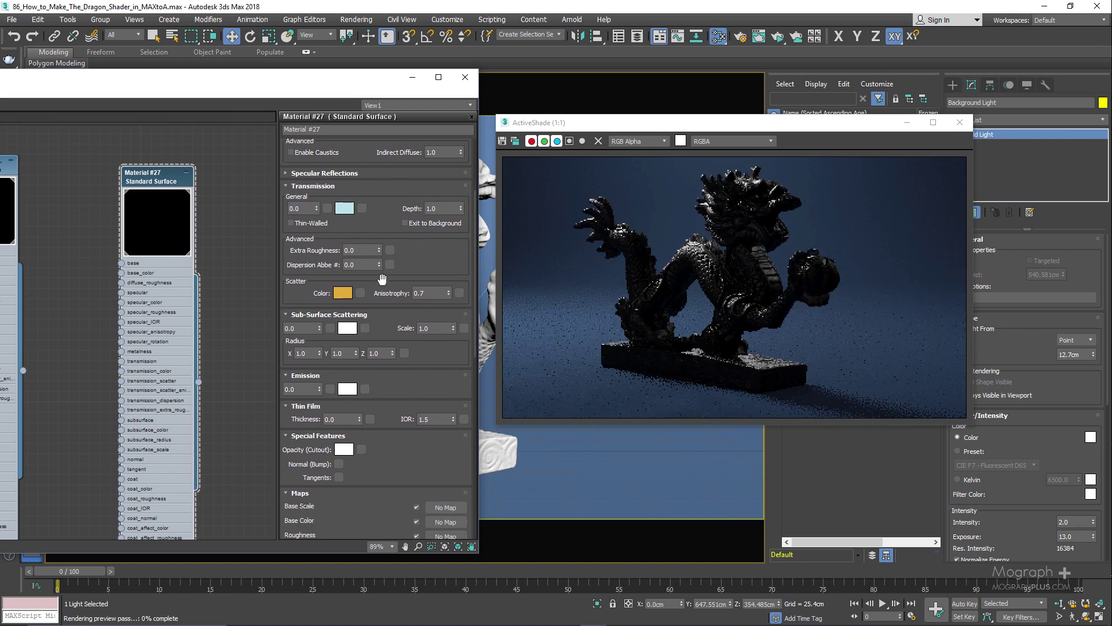
double_click(313, 329)
type("0.")
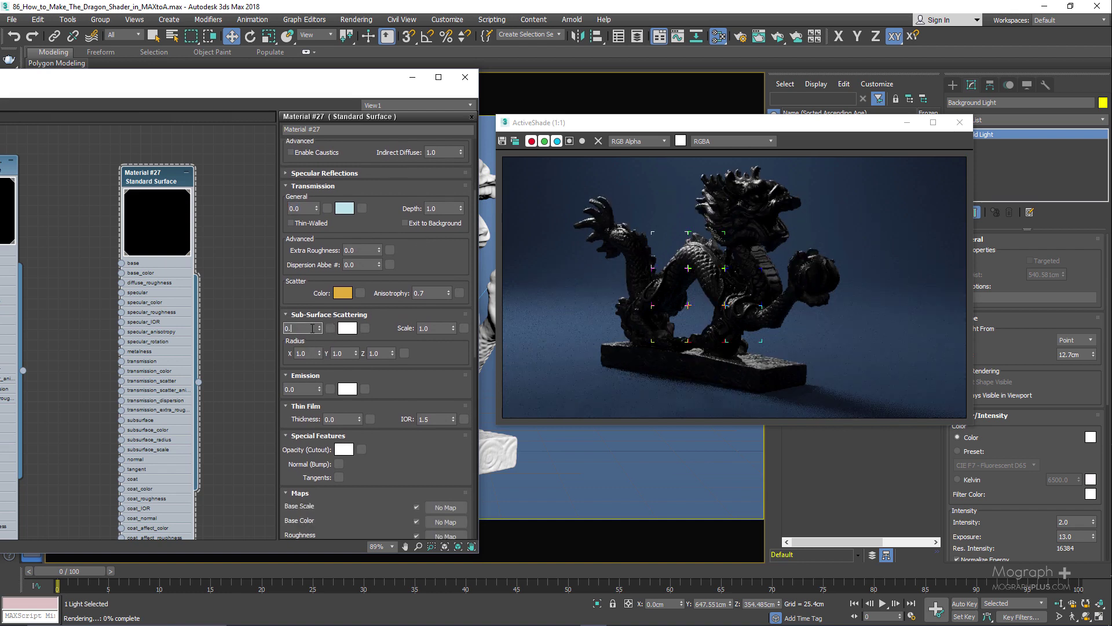
type("5")
key("Return")
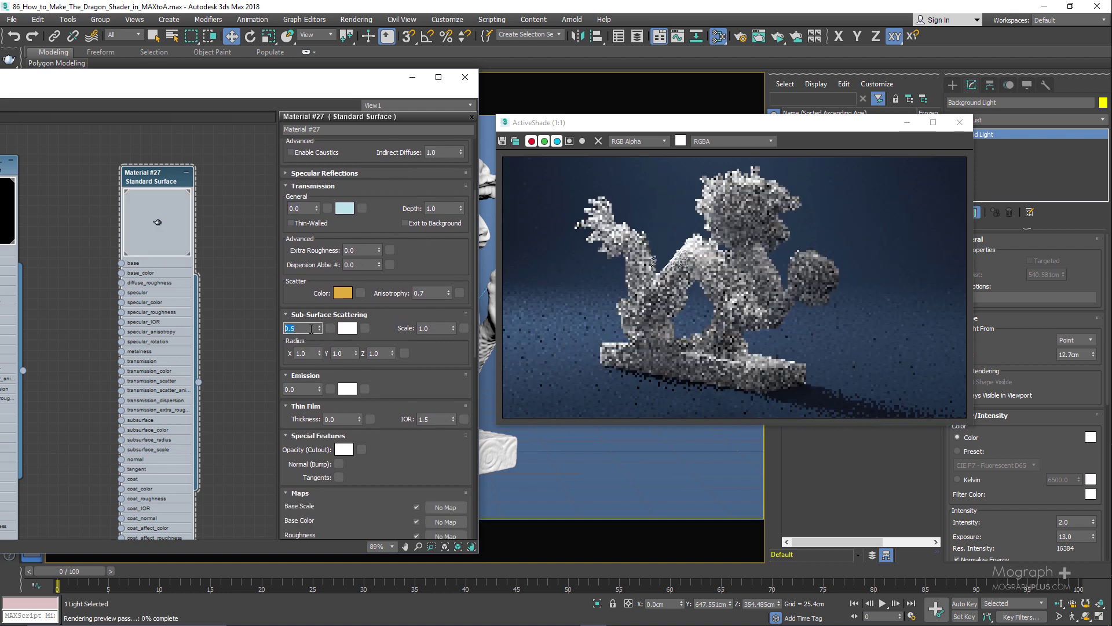
scroll(311, 330, "up", 3)
scroll(305, 361, "down", 1)
left_click(305, 361)
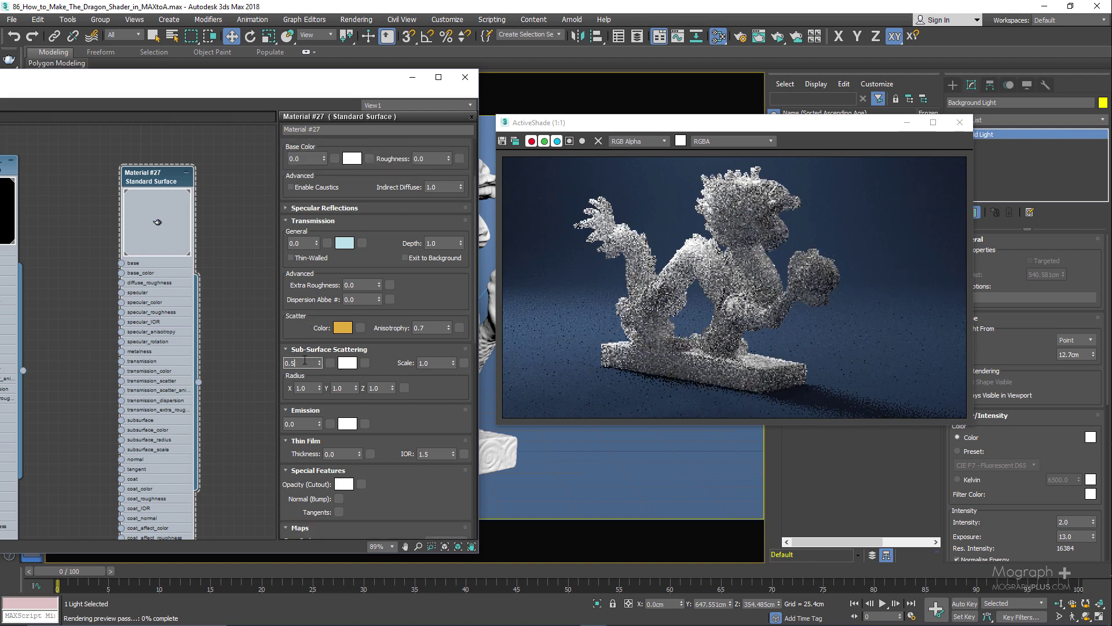
type("1")
key("Return")
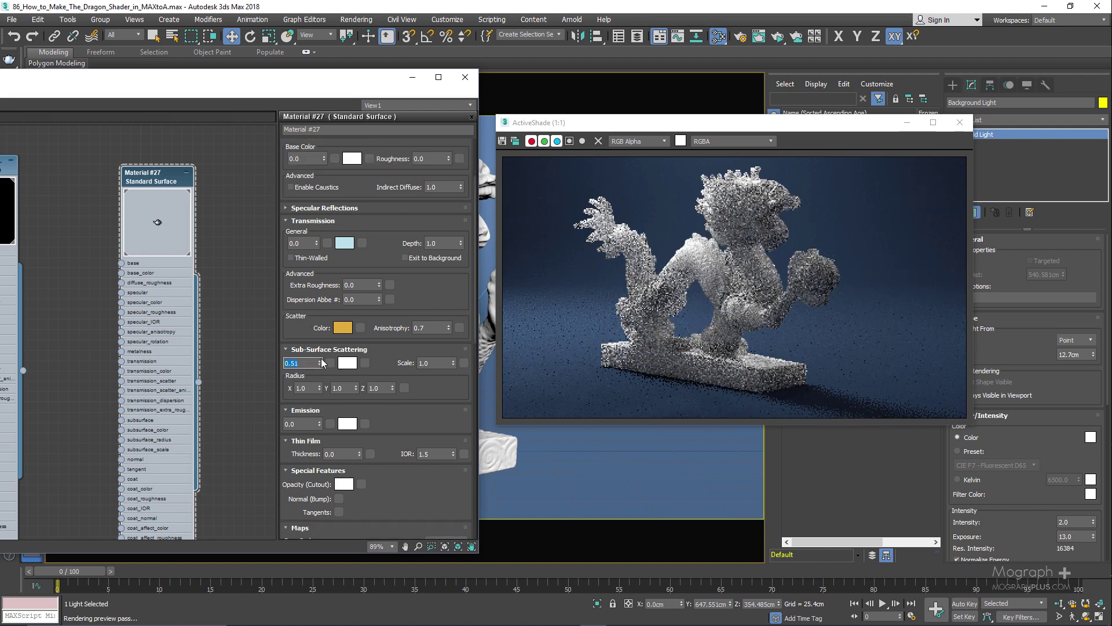
left_click(321, 359)
left_click(321, 360)
left_click(321, 360)
left_click(321, 360)
Set the sub-surface scattering radius to 4 for both Y and Z
left_click_drag(365, 375, 375, 306)
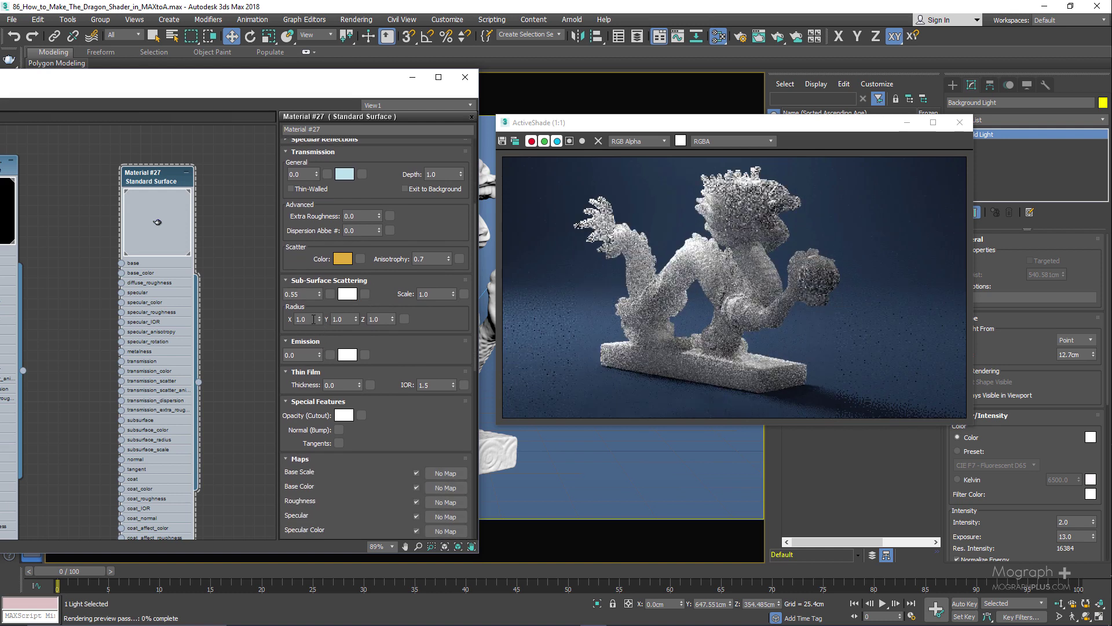
left_click(313, 319)
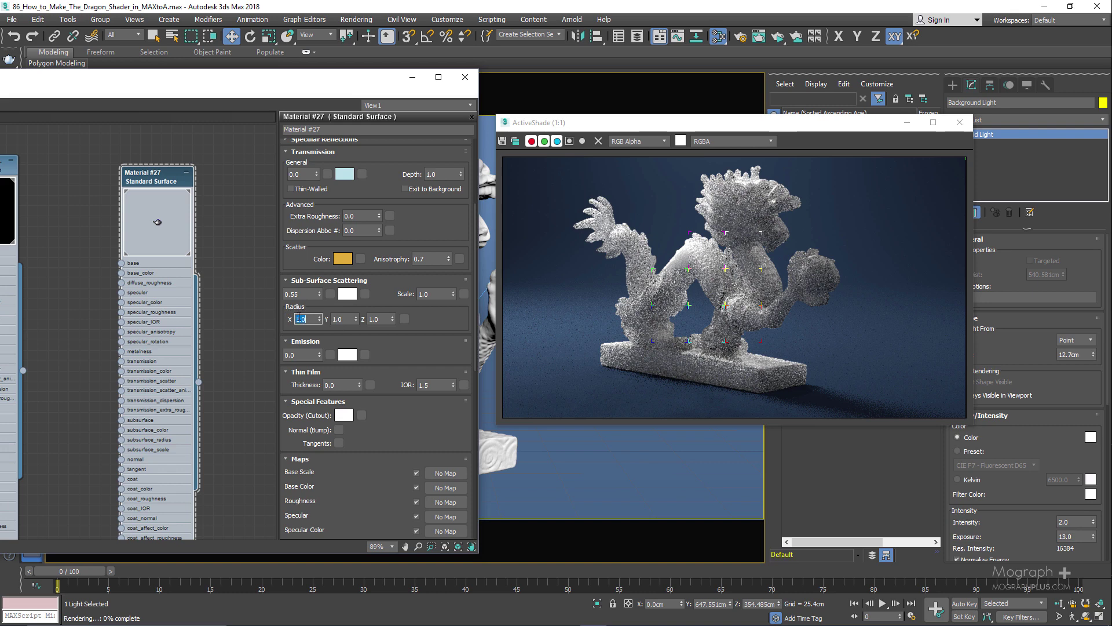
left_click(347, 321)
type("4")
key("Tab")
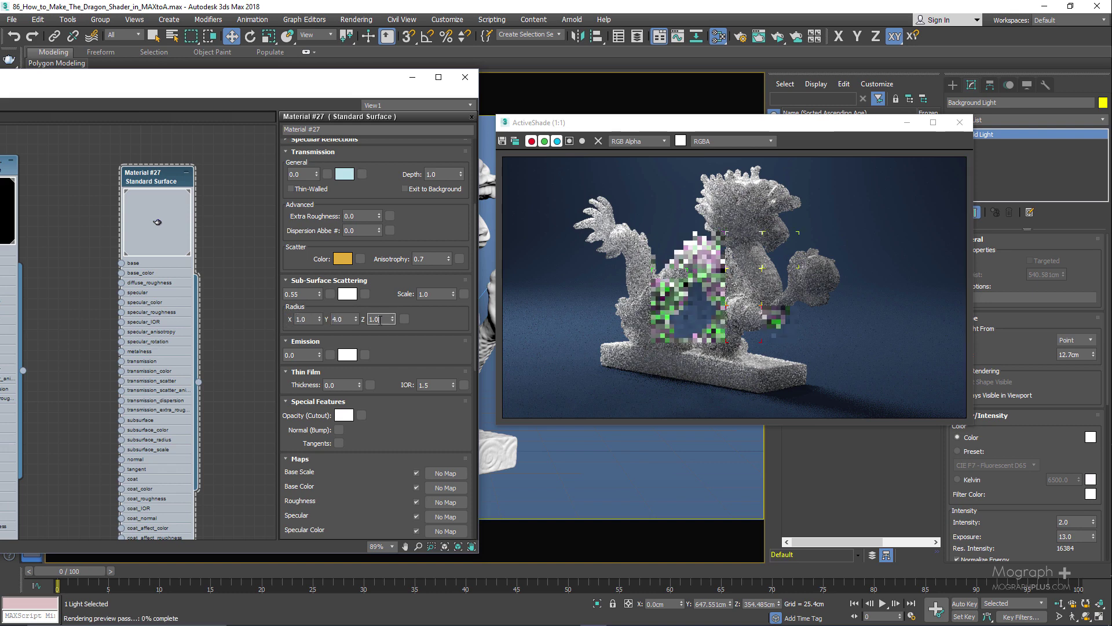
type("4")
key("Return")
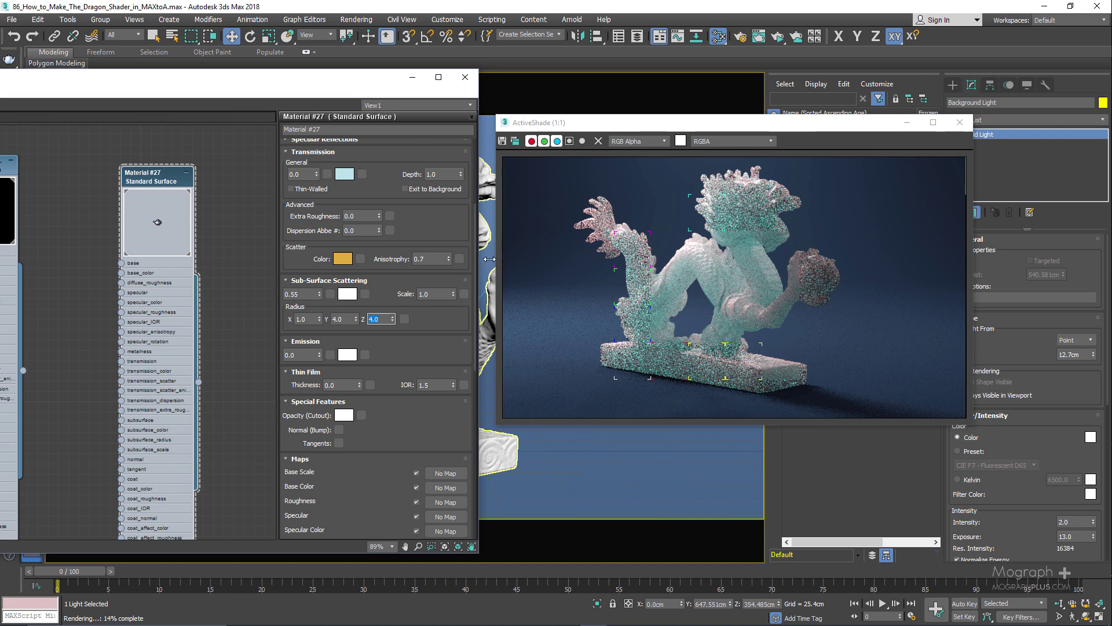
Try a sub-surface radius of 8 for Y and for Z separately, returning each to 4
double_click(341, 320)
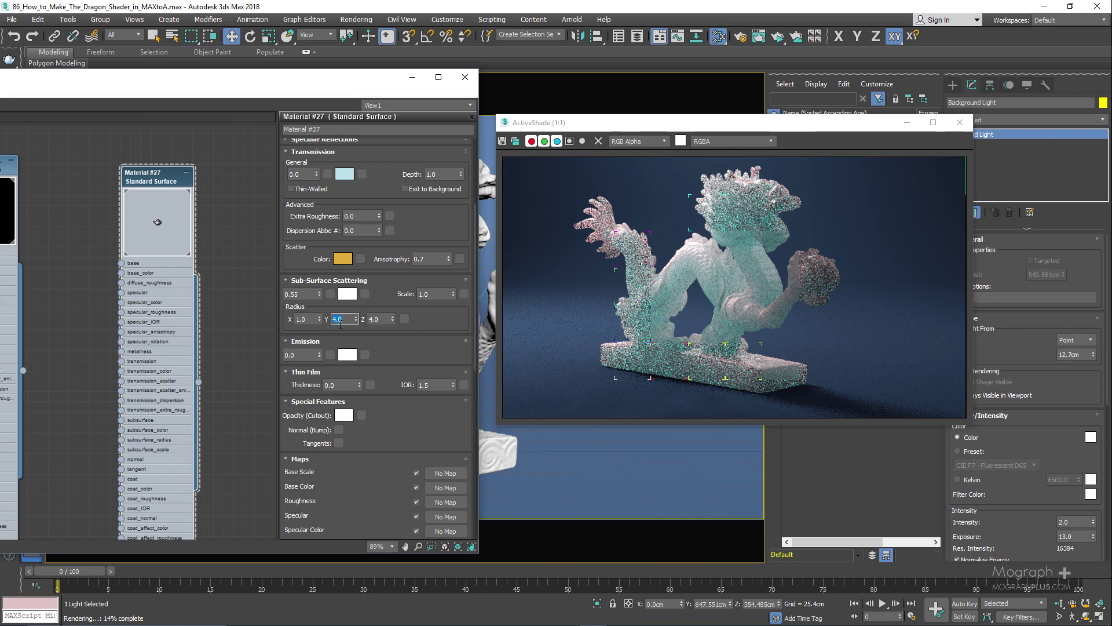
type("8")
key("Return")
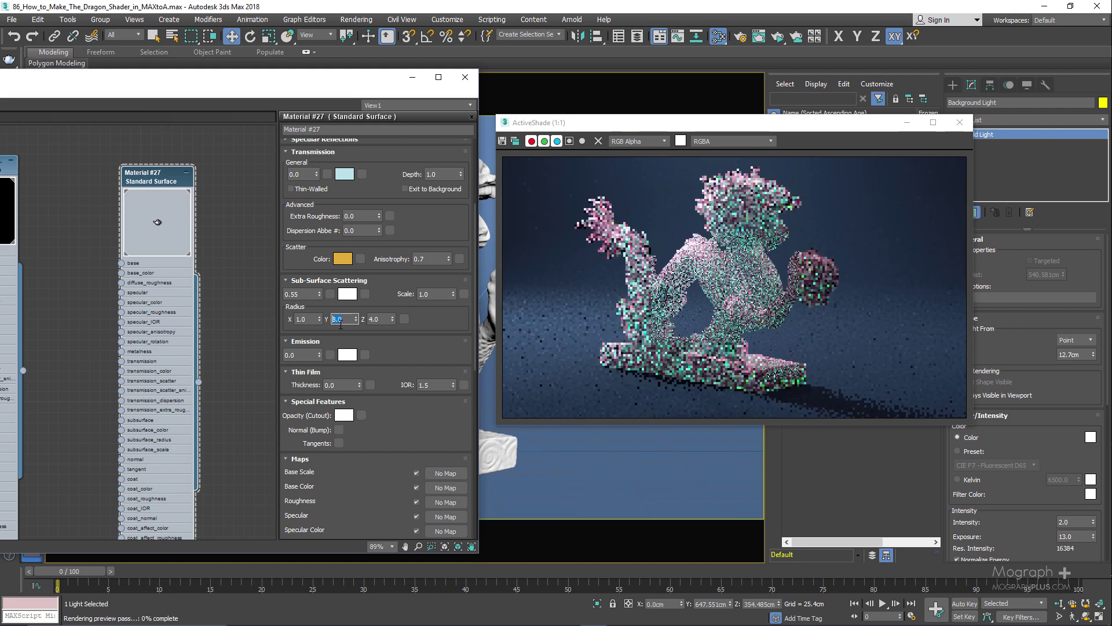
type("4")
key("Return")
double_click(377, 319)
type("8")
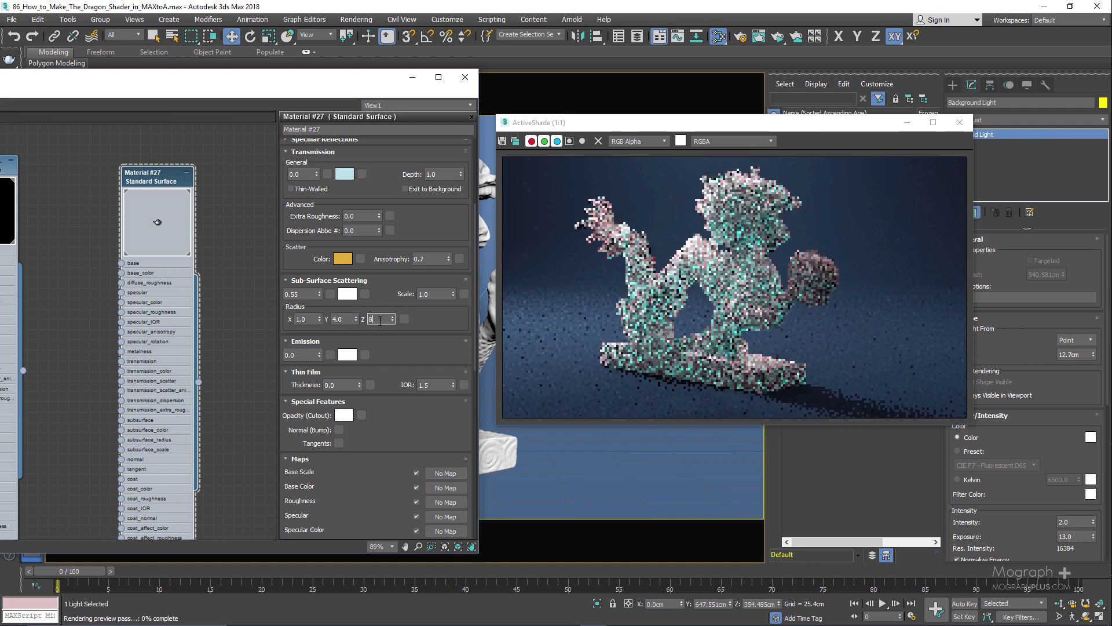
key("Return")
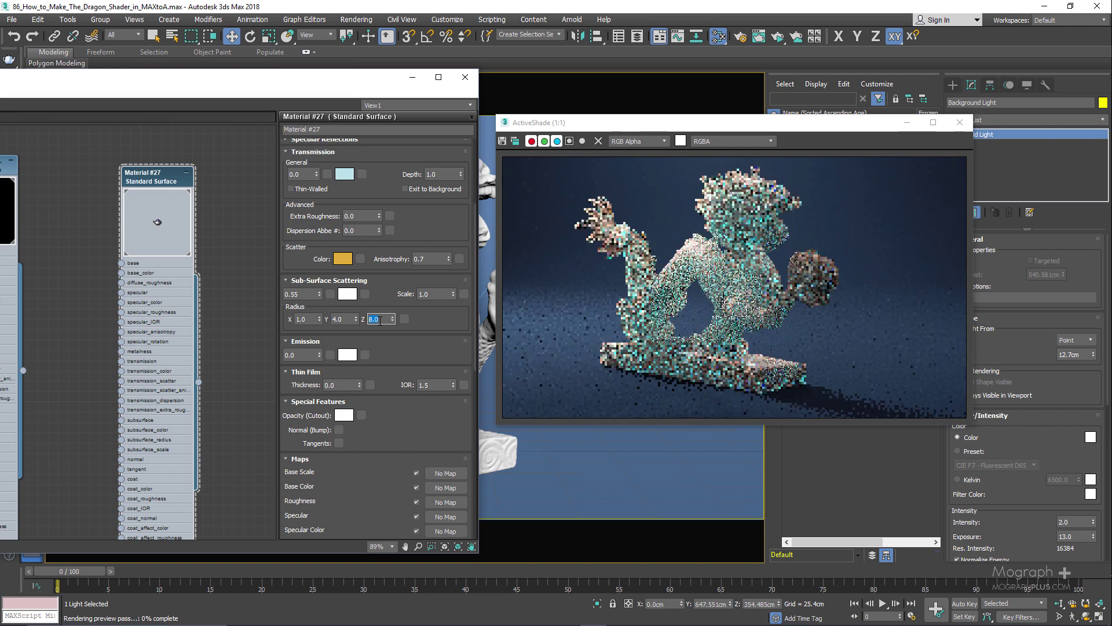
type("4")
key("Return")
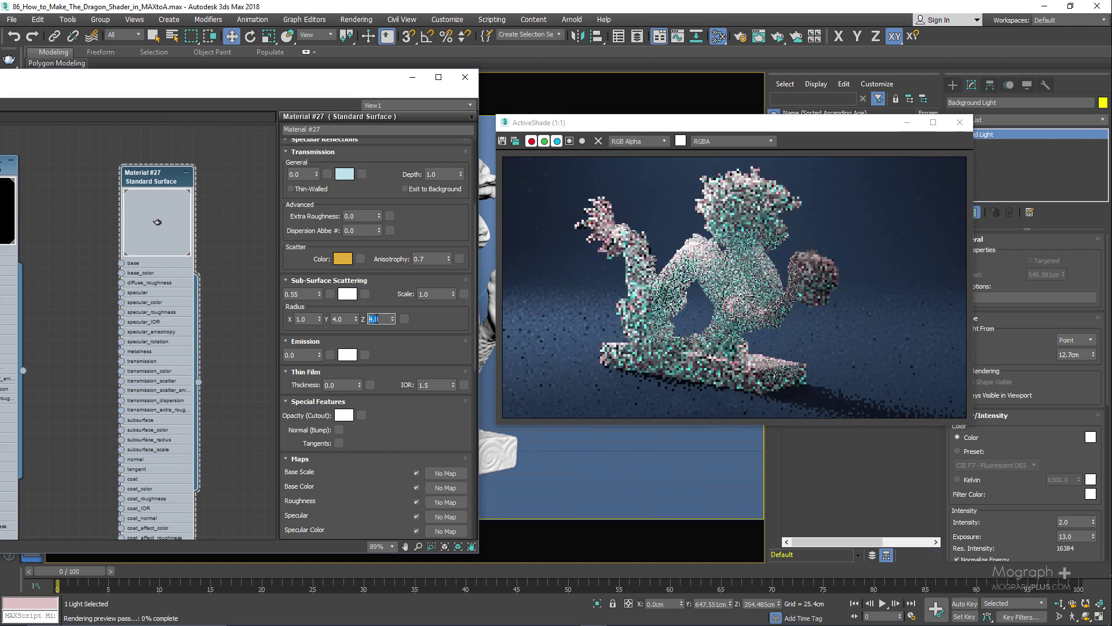
Restore the material's transmission weight to 0.93
left_click_drag(439, 319, 440, 400)
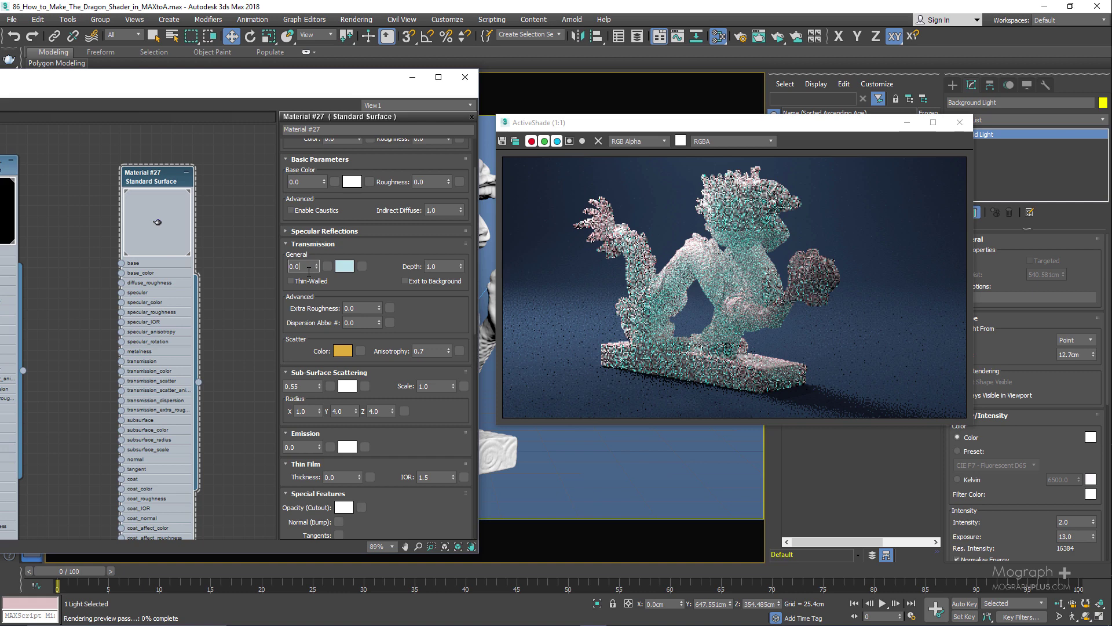
key("BackSpace")
type("93")
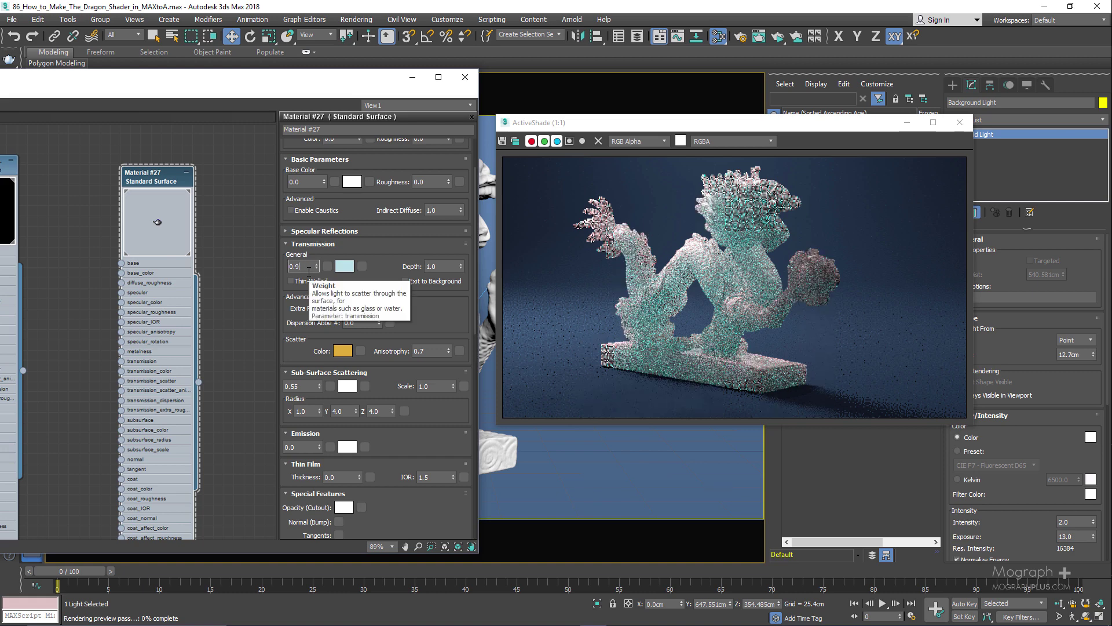
key("Return")
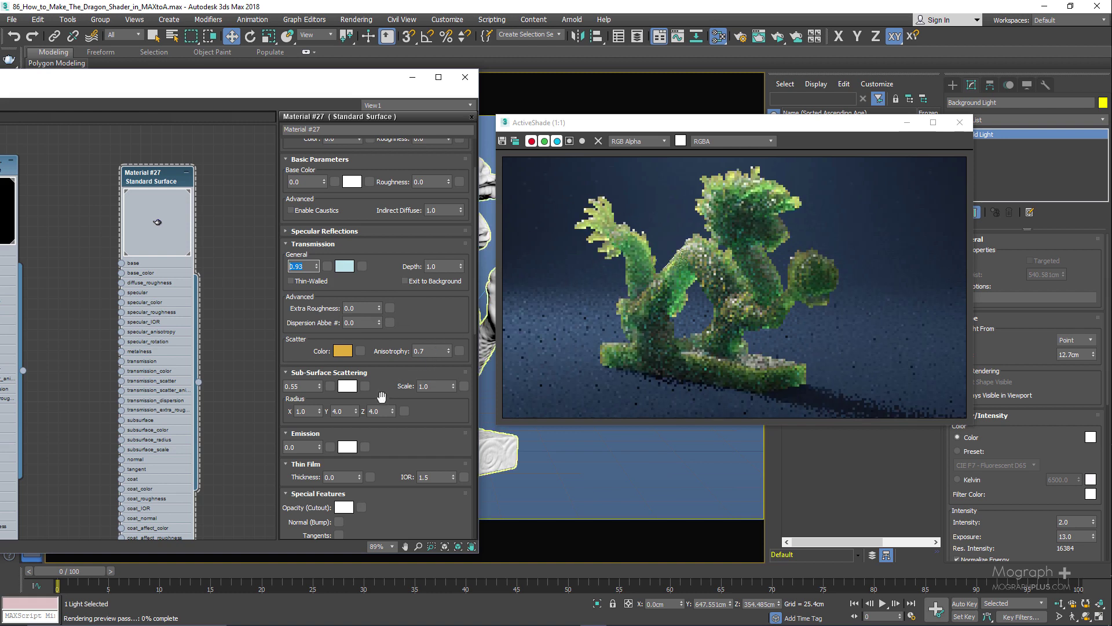
Try transmission weights of 0.2 and 0.6 on the jade material, returning the weight to 0.93
scroll(401, 433, "down", 2)
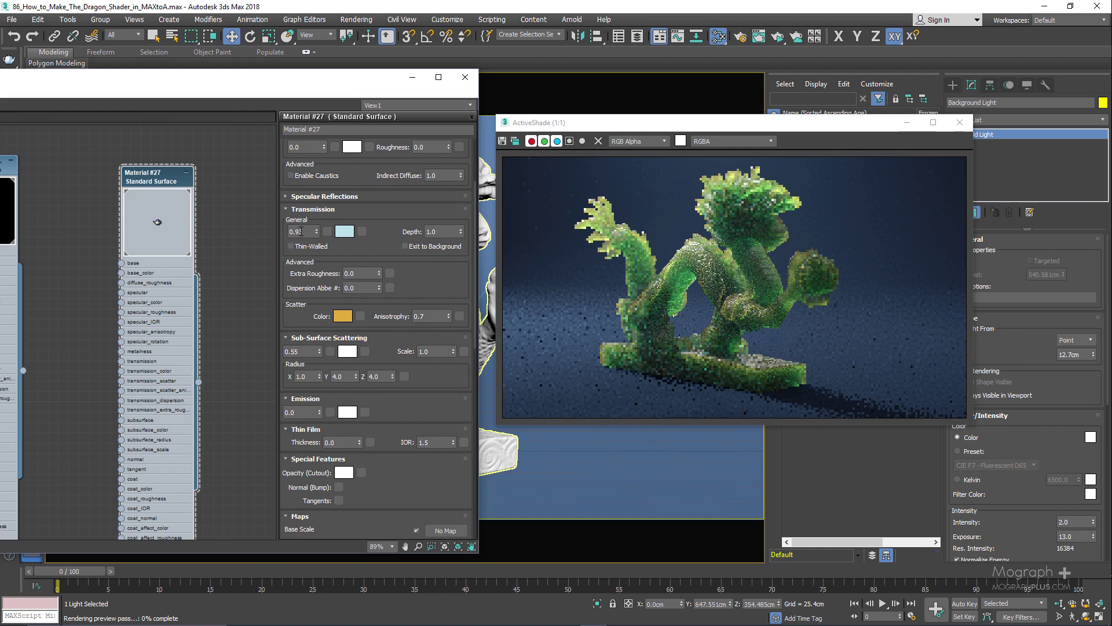
left_click_drag(300, 231, 288, 232)
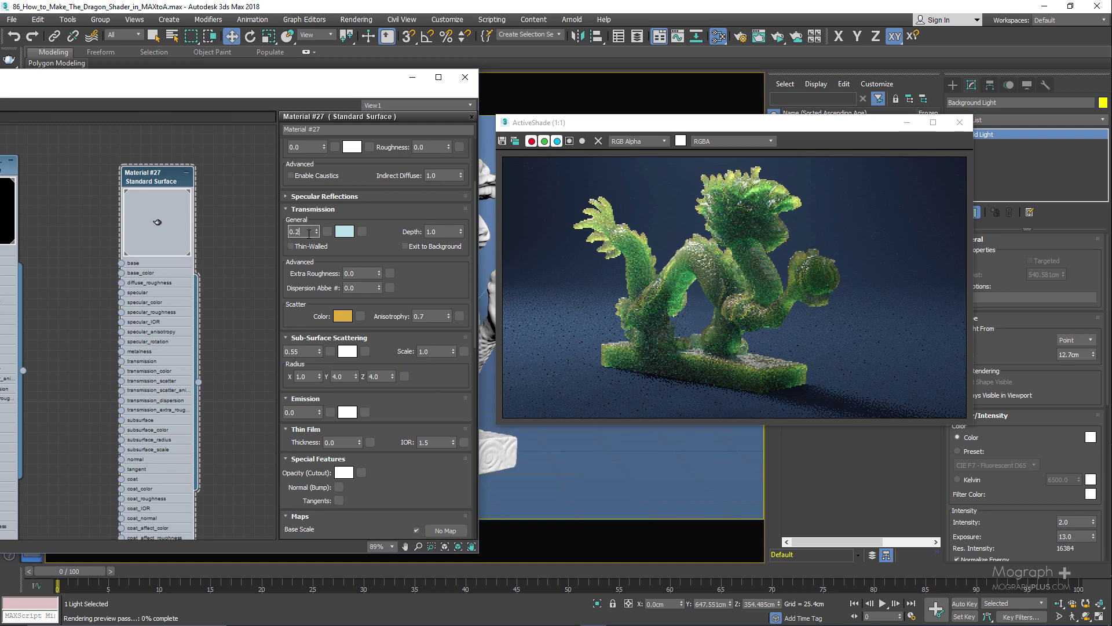
key("BackSpace")
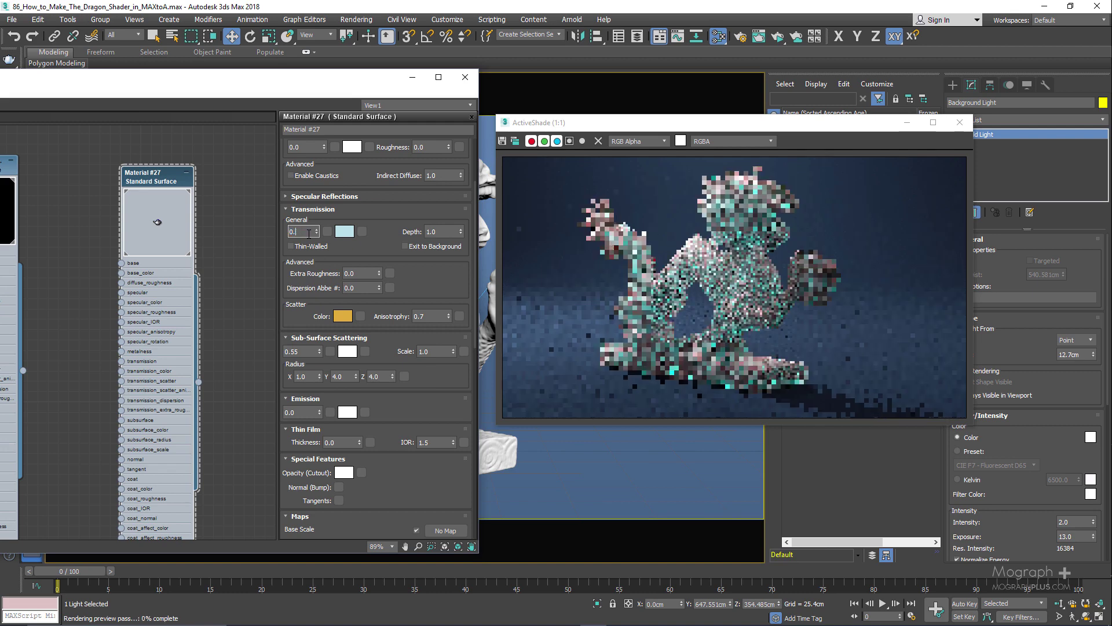
type("6")
key("Return")
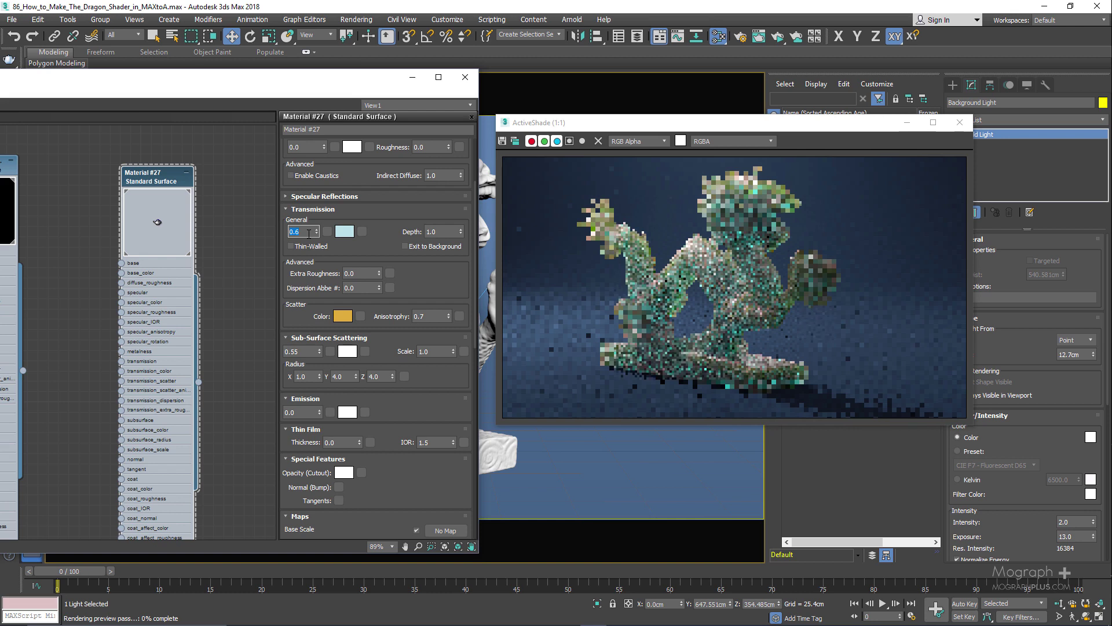
left_click(309, 233)
key("BackSpace")
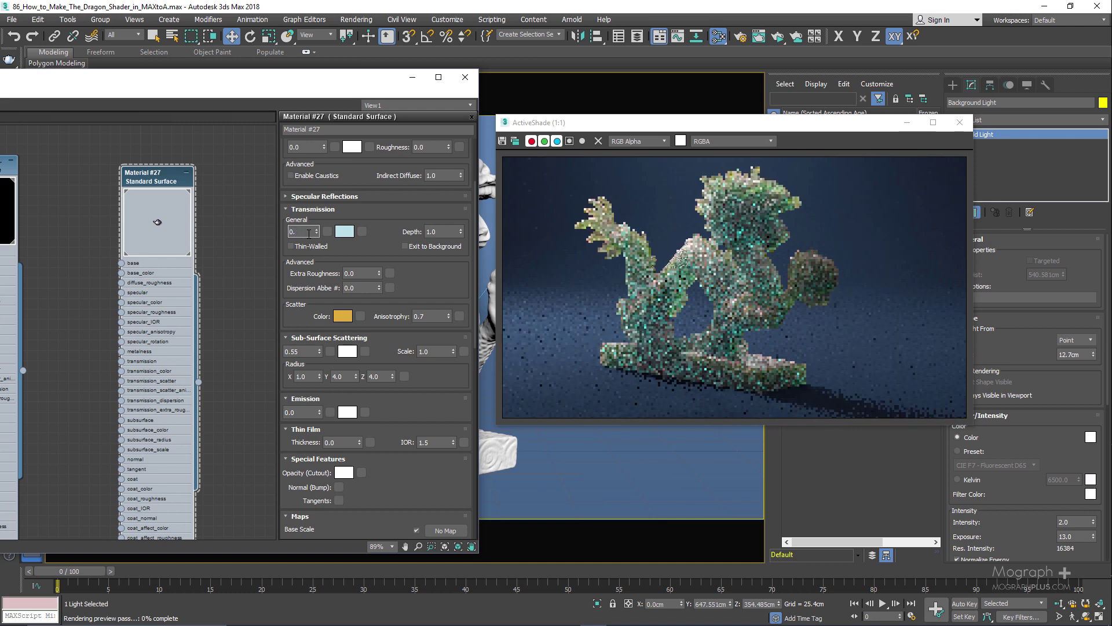
type("93")
key("Return")
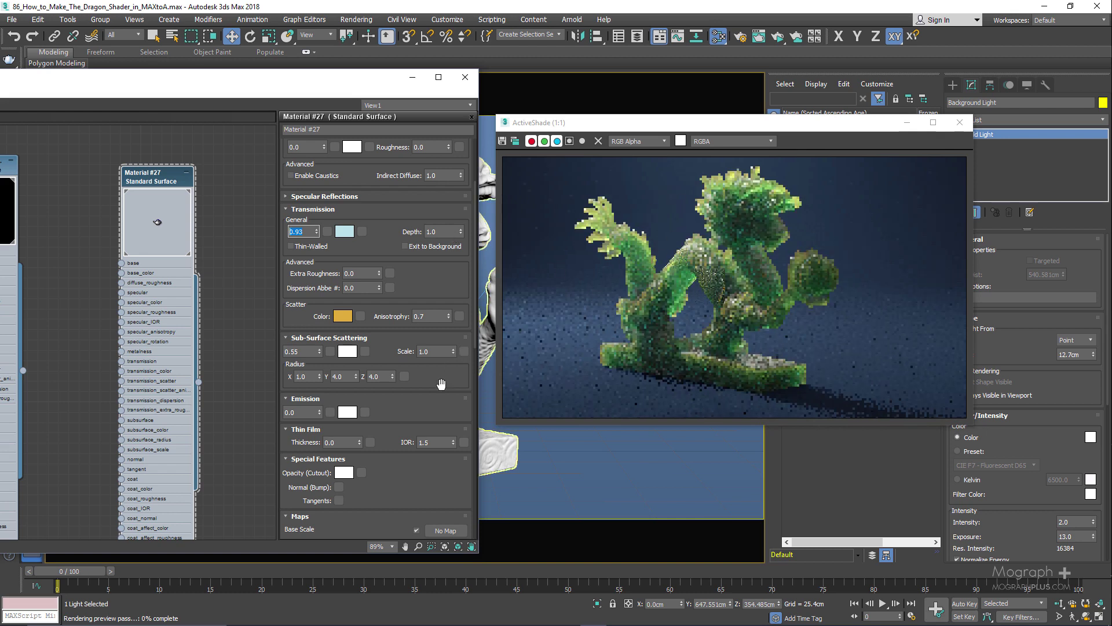
Compare the specular, transmission and sss passes of the live render, returning the display to RGBA
left_click_drag(441, 384, 440, 440)
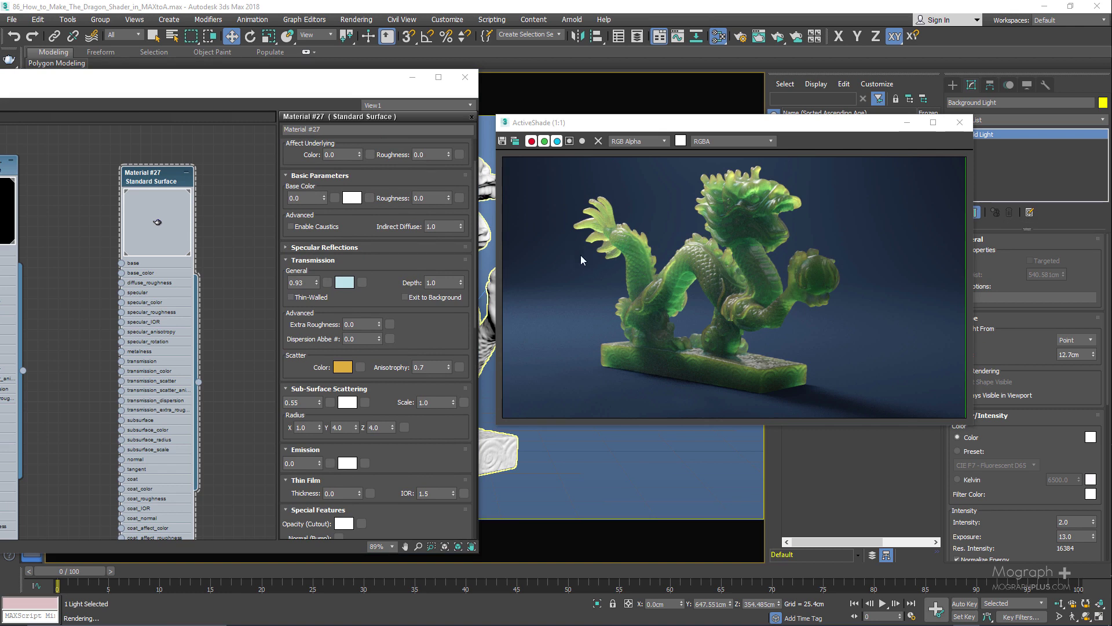
left_click(739, 141)
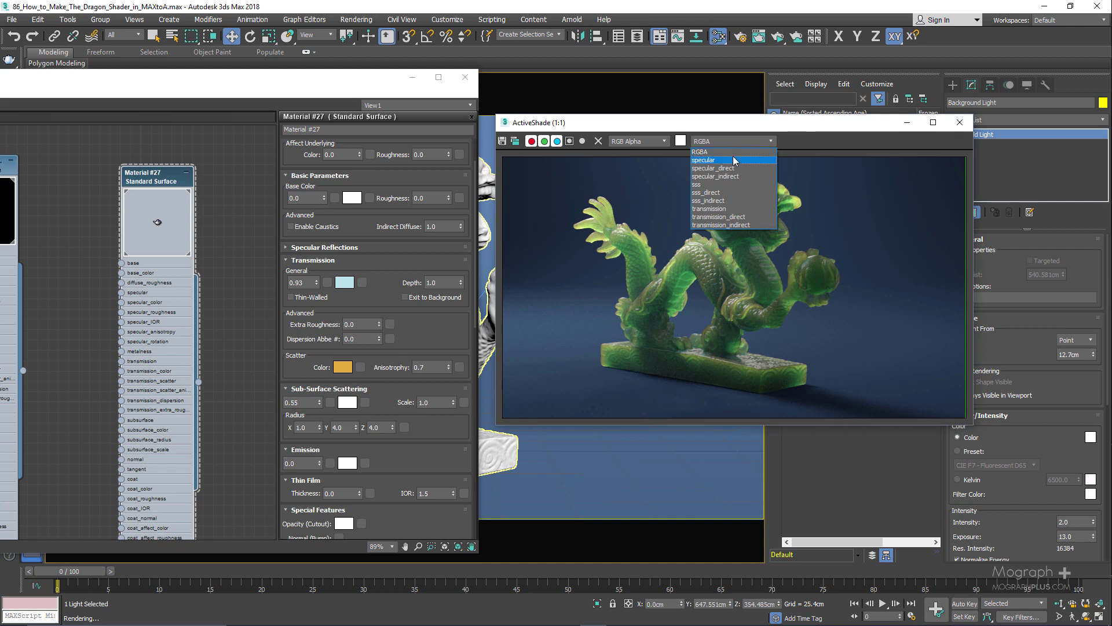
left_click(731, 152)
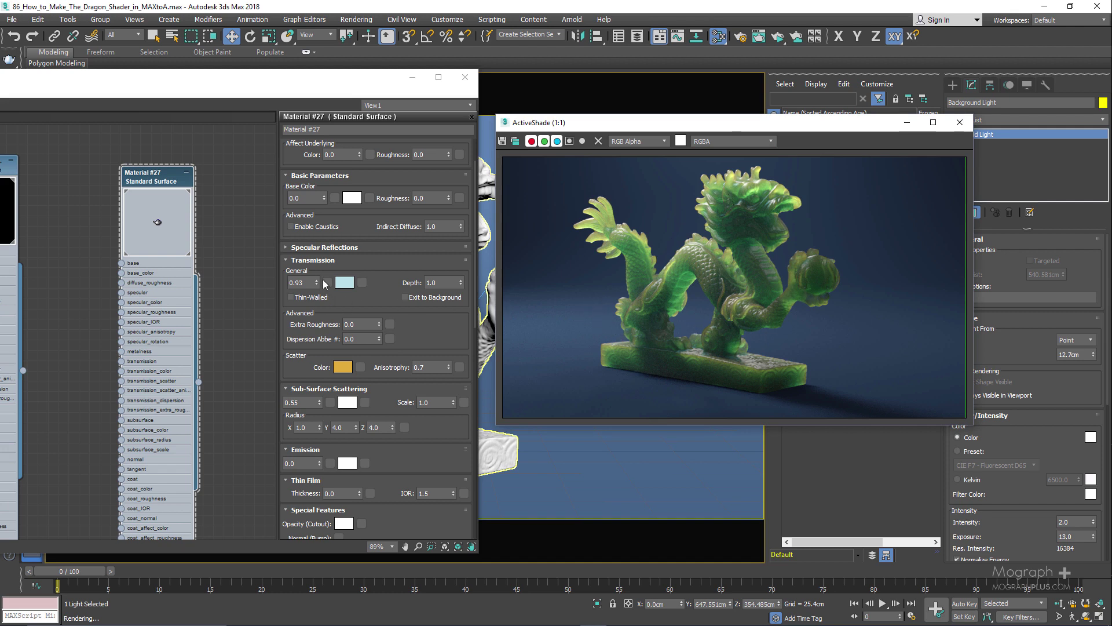
left_click(733, 145)
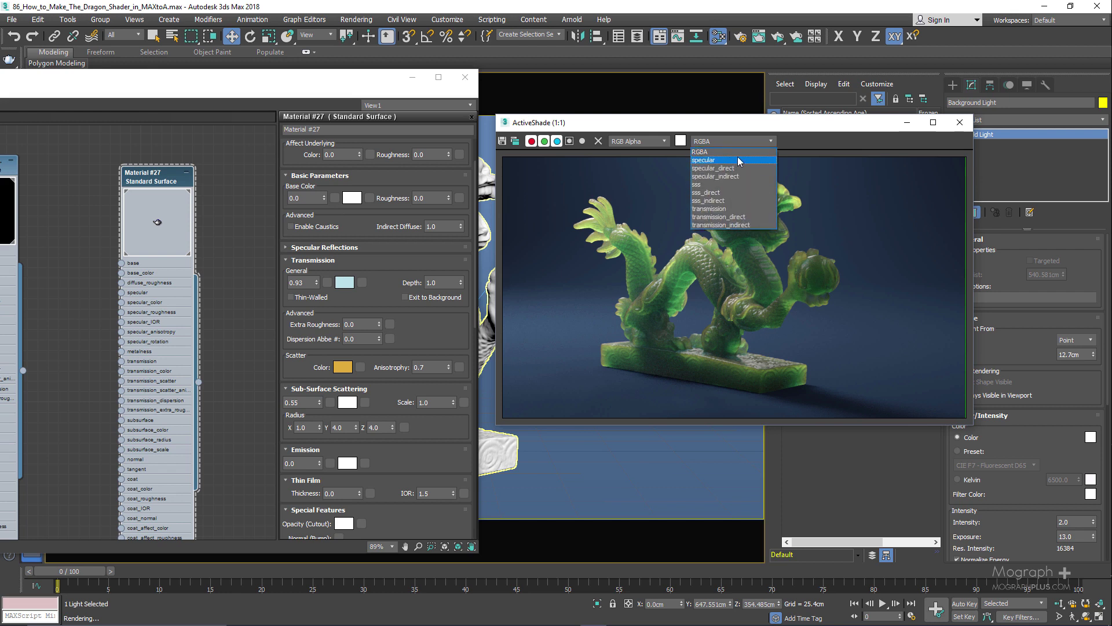
left_click(744, 160)
left_click(745, 143)
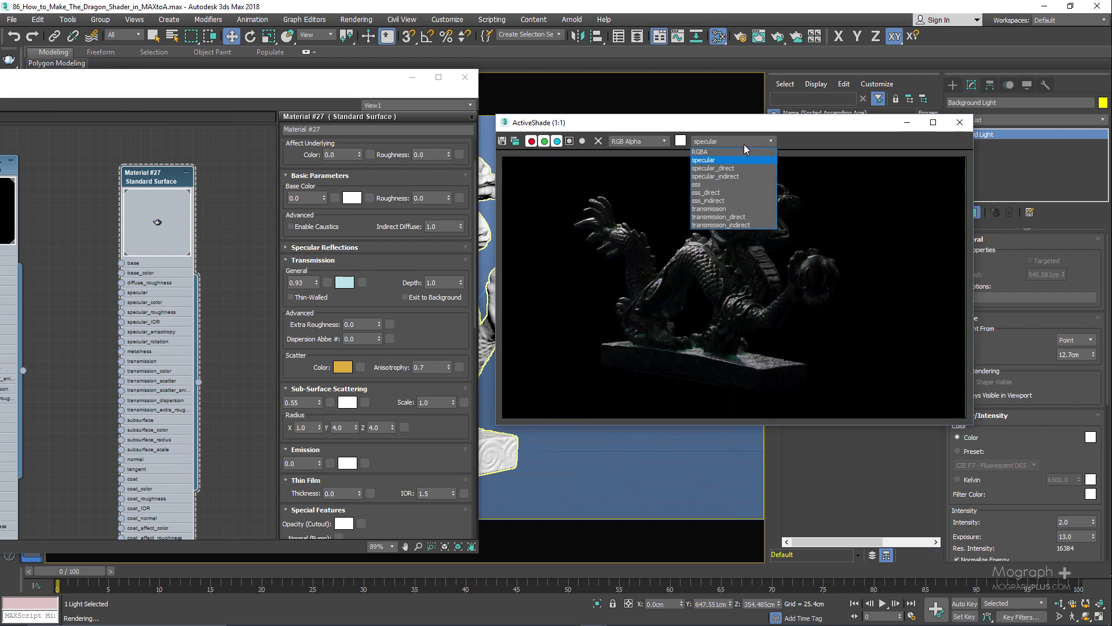
left_click(744, 210)
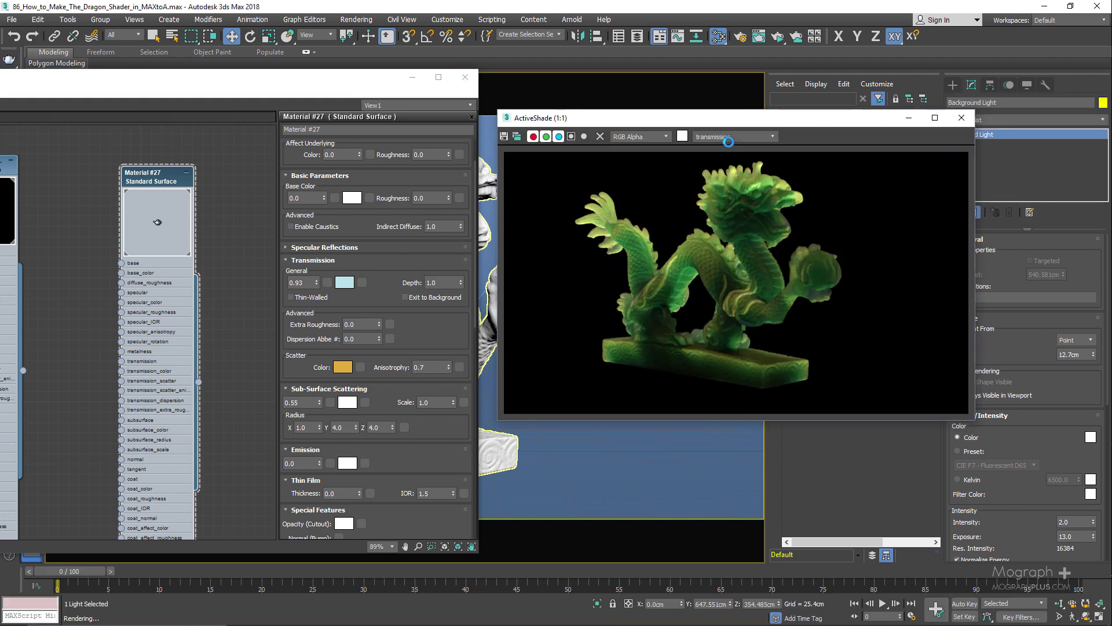
left_click(728, 139)
left_click(735, 182)
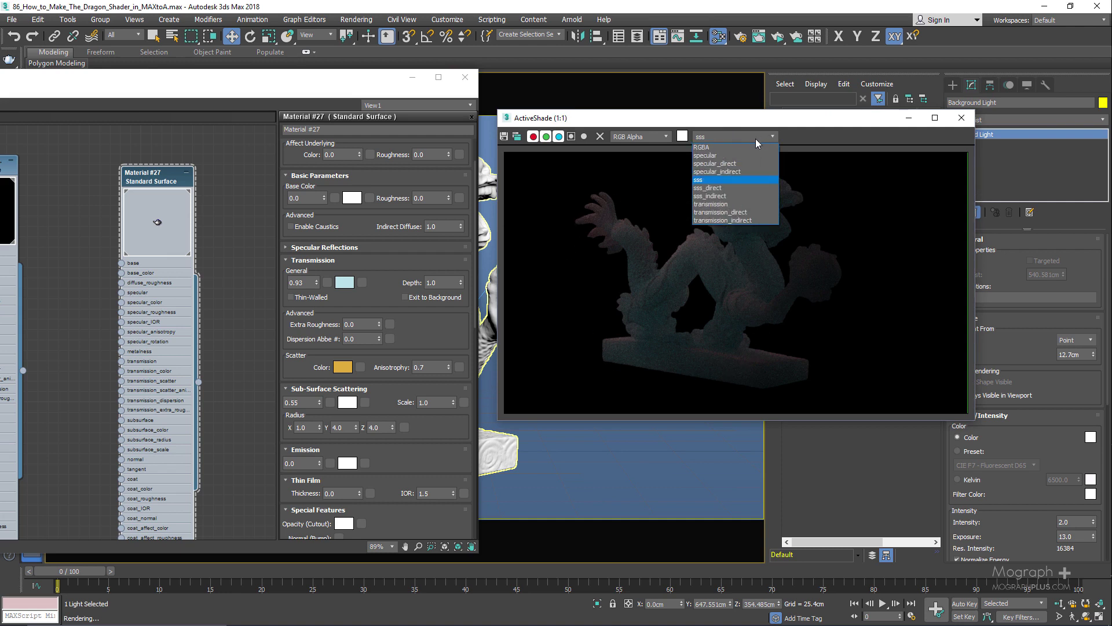
left_click(728, 205)
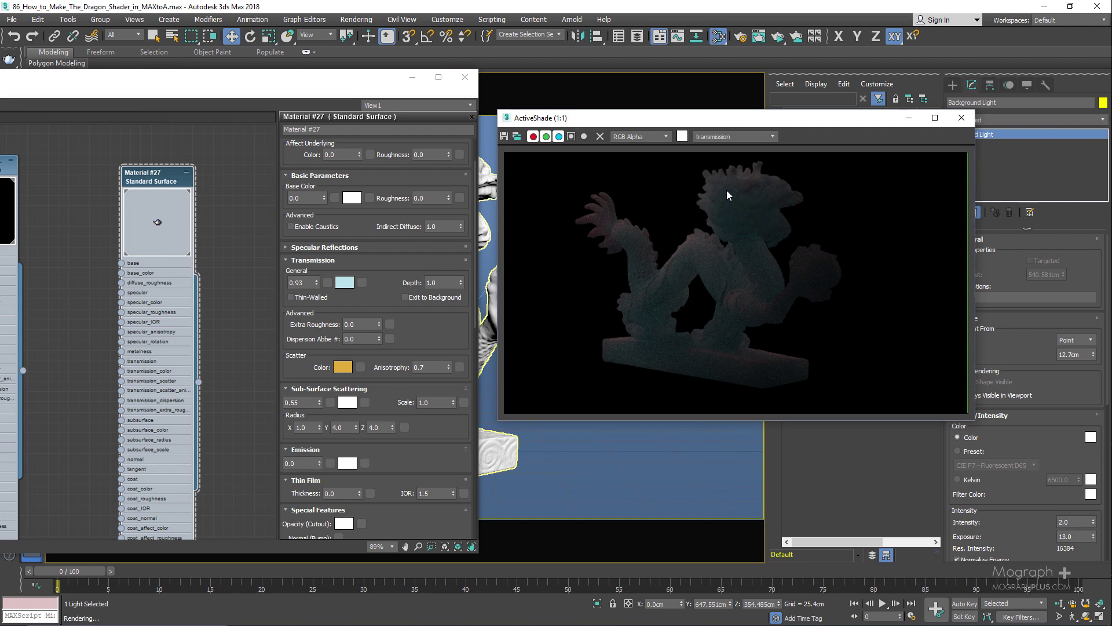
left_click(733, 136)
left_click(725, 147)
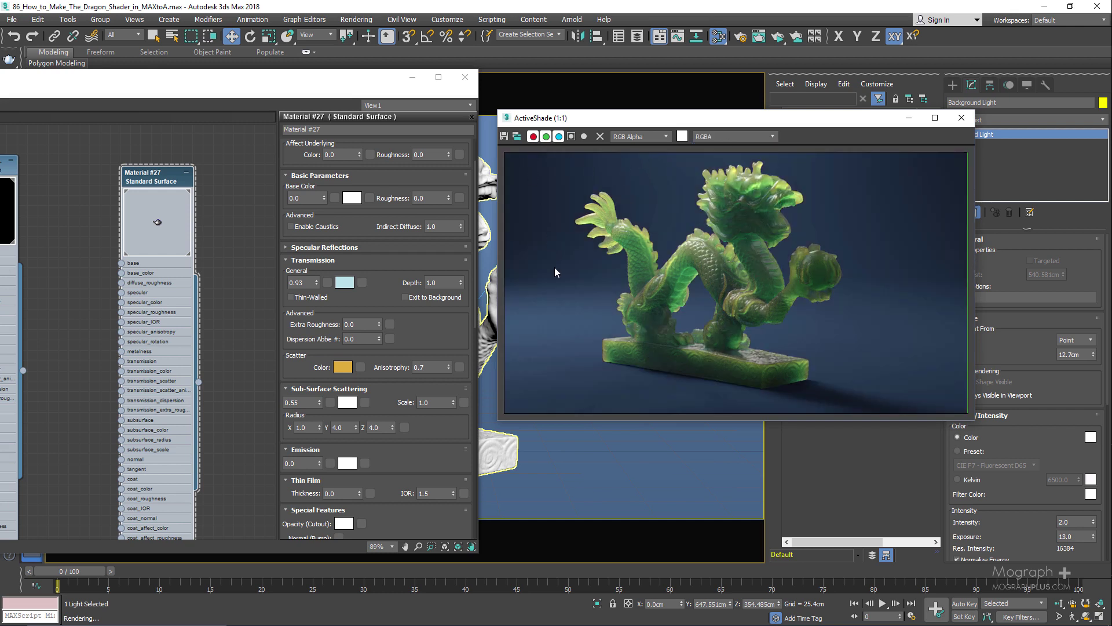
Rename the finished dragon material as Green Jade 01
left_click_drag(349, 86, 544, 56)
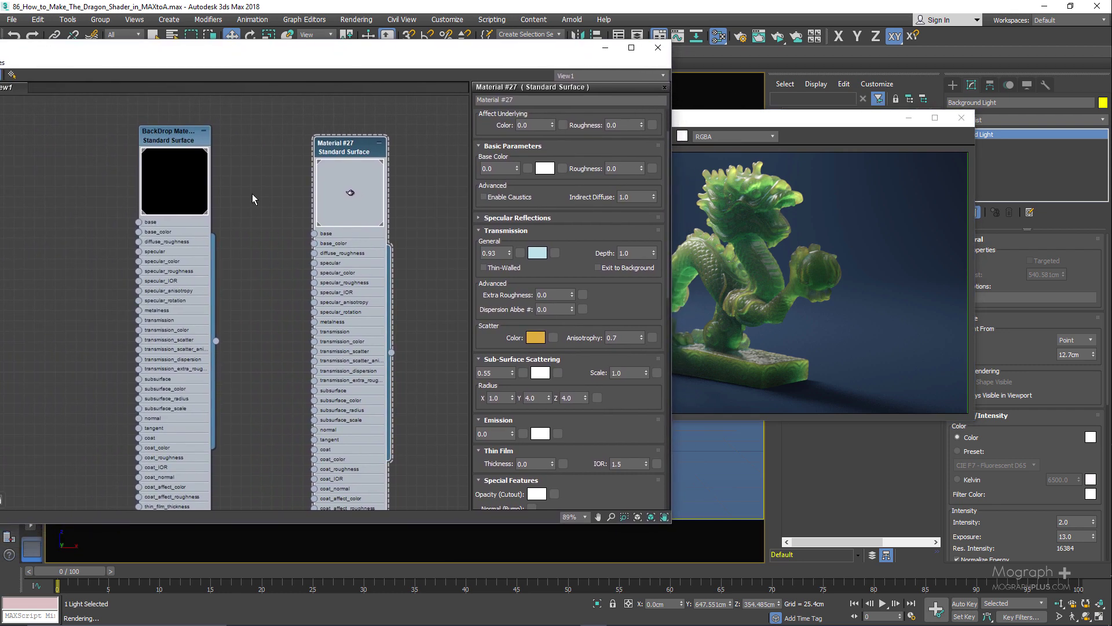
middle_click_drag(236, 155, 94, 151)
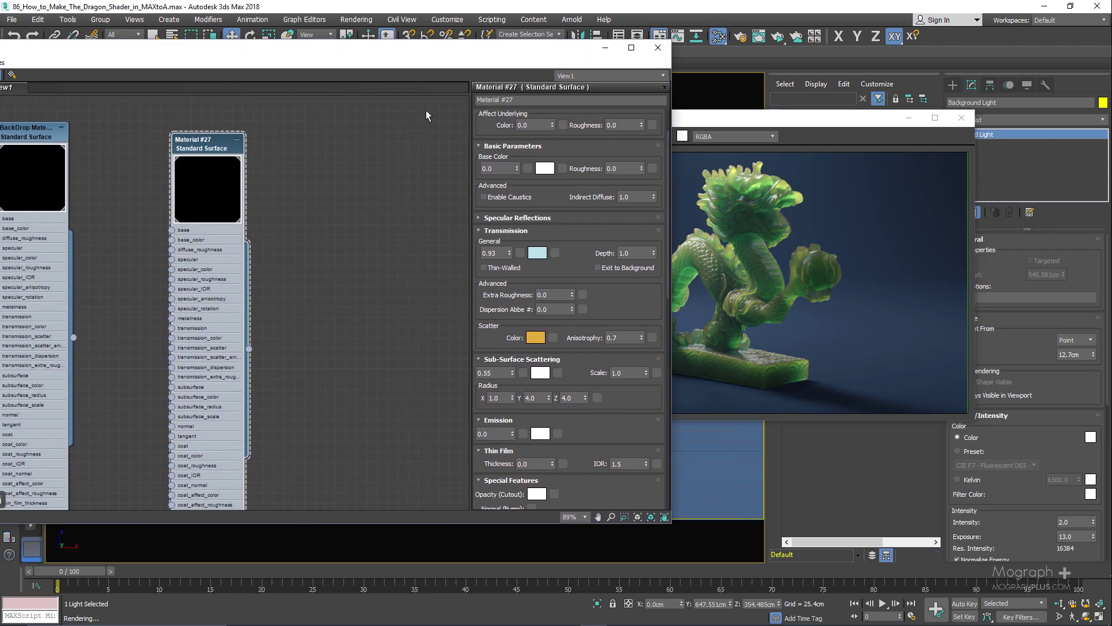
left_click(529, 100)
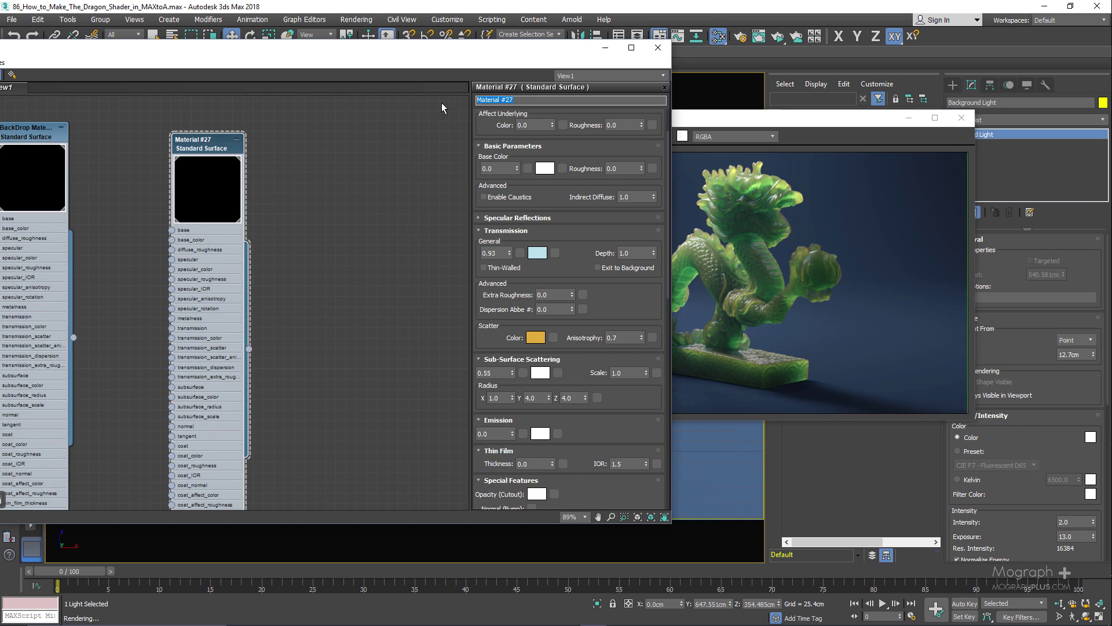
type("Green Jade 01")
Duplicate the Green Jade 01 material node and name the copy Green Jade 02
left_click_drag(191, 143, 305, 139)
double_click(323, 136)
left_click(536, 102)
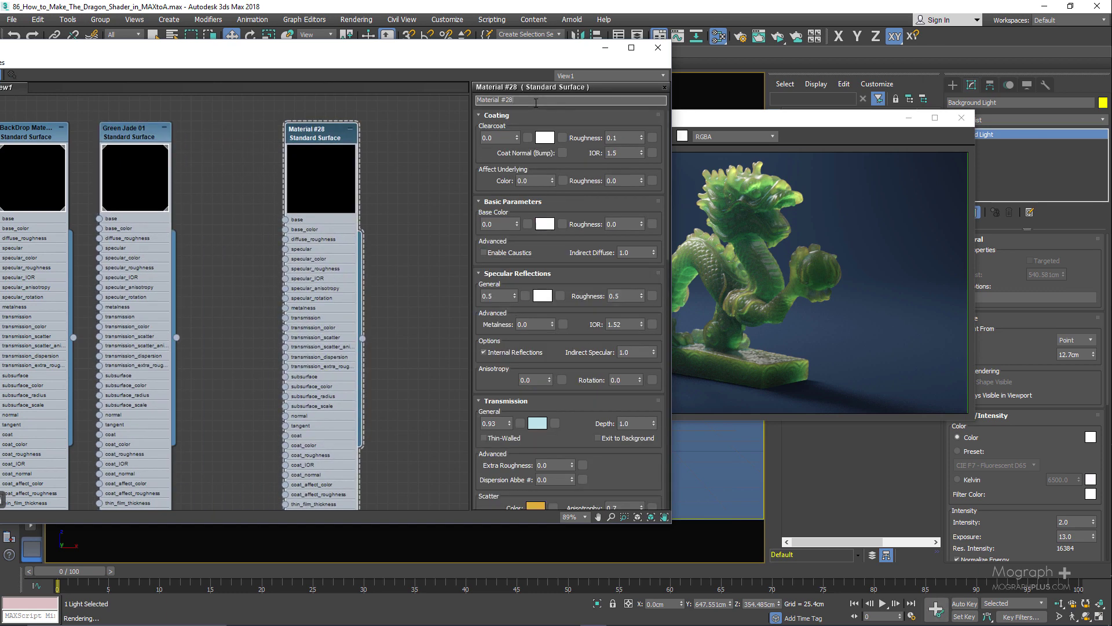
left_click_drag(536, 102, 462, 106)
type("Green Jade 02")
key("Return")
Select the dragon in the camera view and assign the Green Jade 02 material to it
left_click_drag(400, 41, 367, 267)
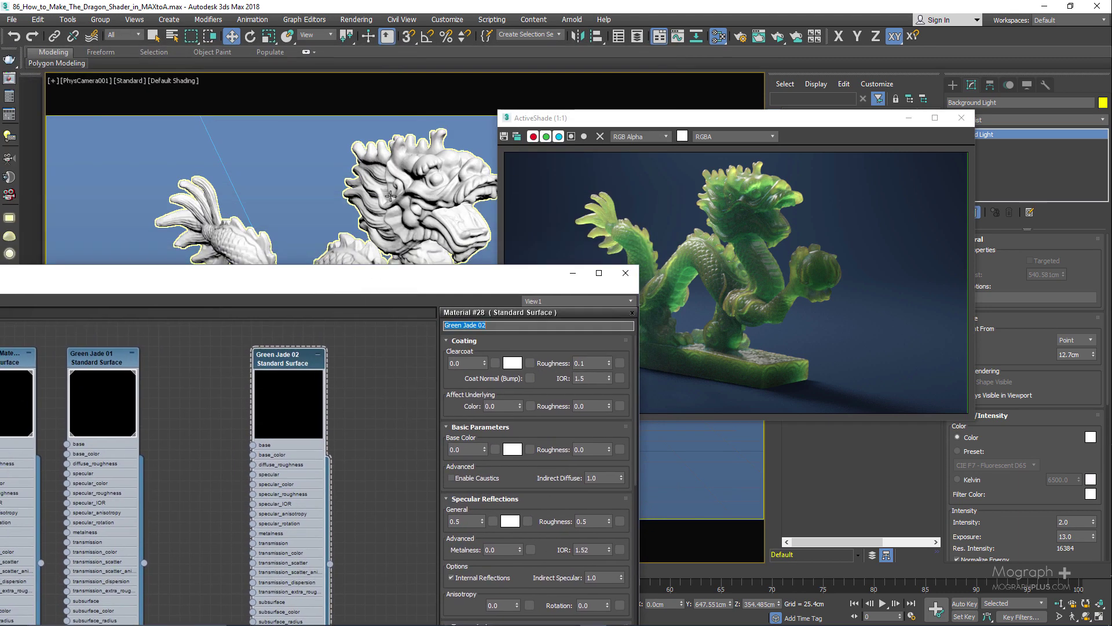
right_click(296, 358)
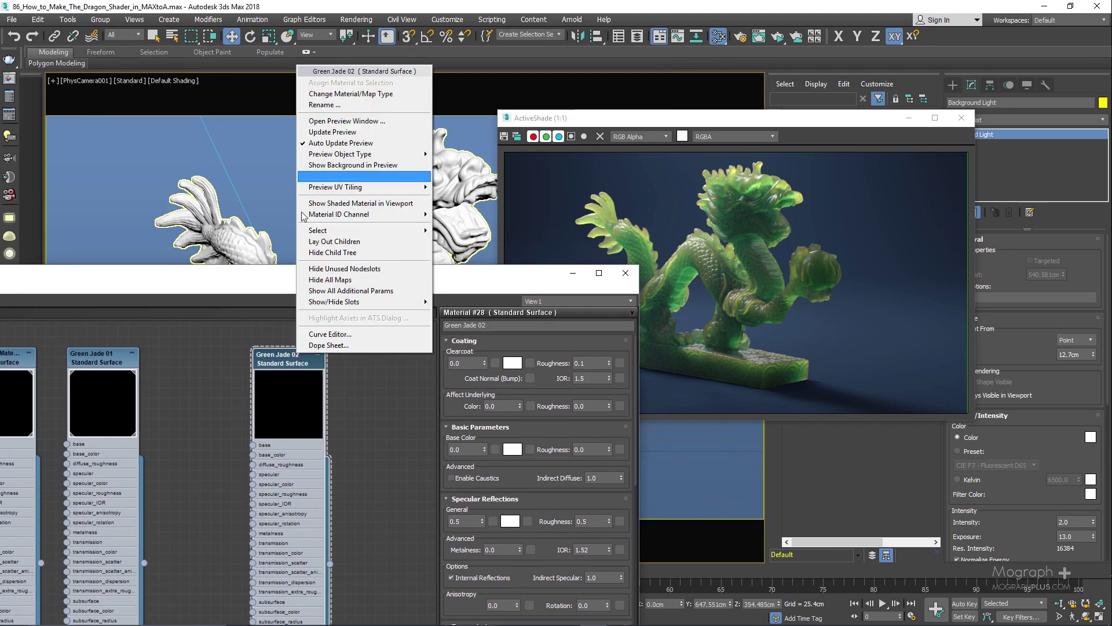
left_click(238, 240)
right_click(273, 362)
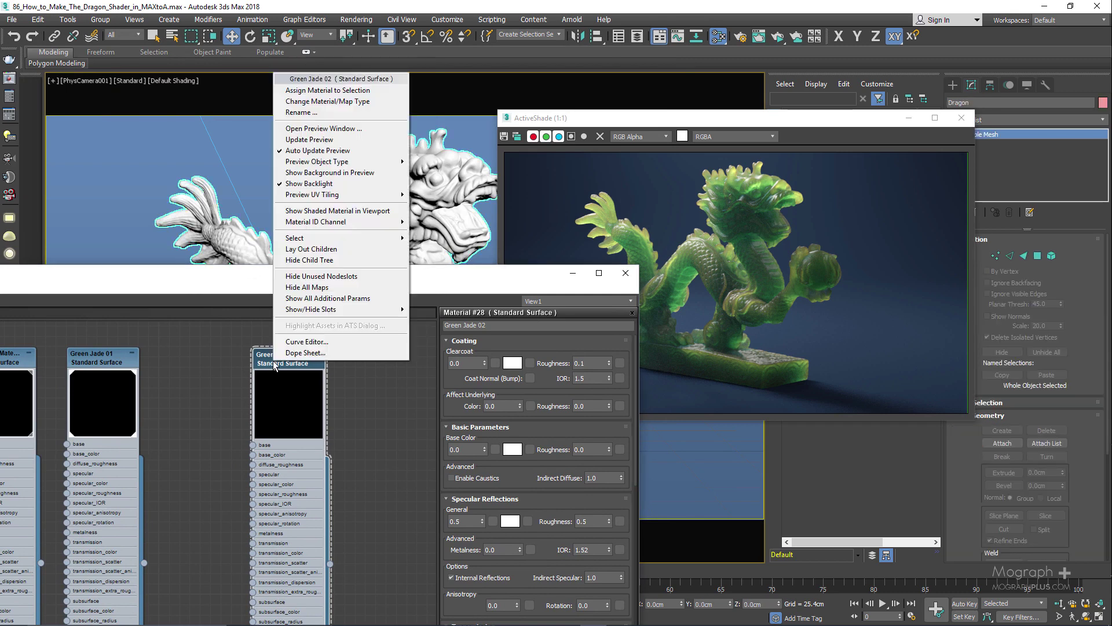
left_click(341, 92)
Set the transmission scatter anisotropy of Green Jade 02 to 0.9
left_click_drag(429, 272, 328, 84)
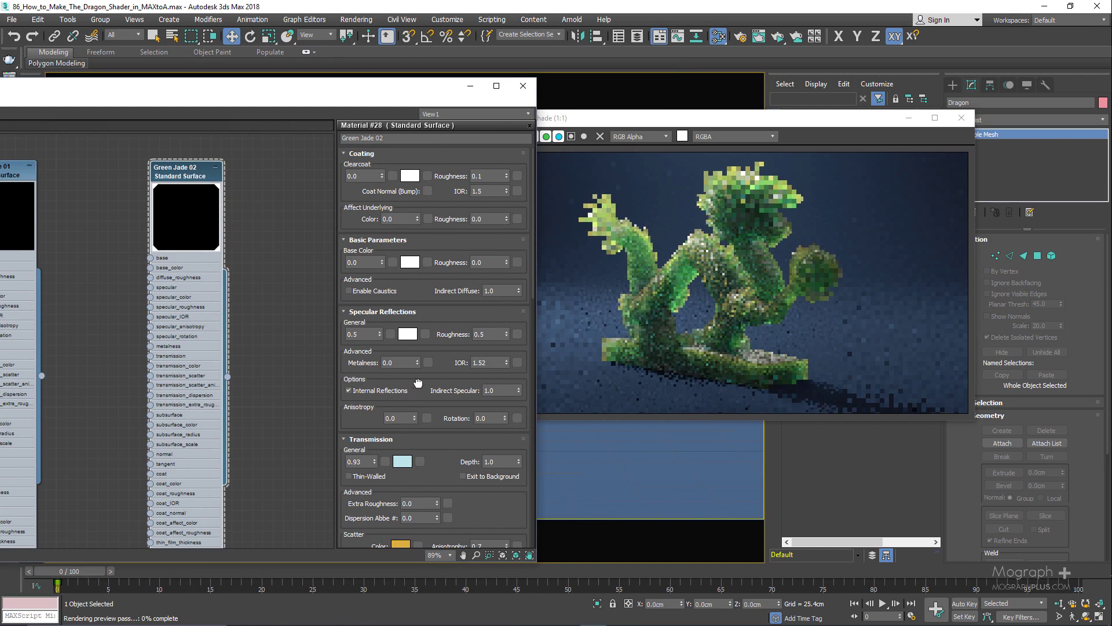
scroll(417, 355, "down", 2)
scroll(418, 354, "down", 3)
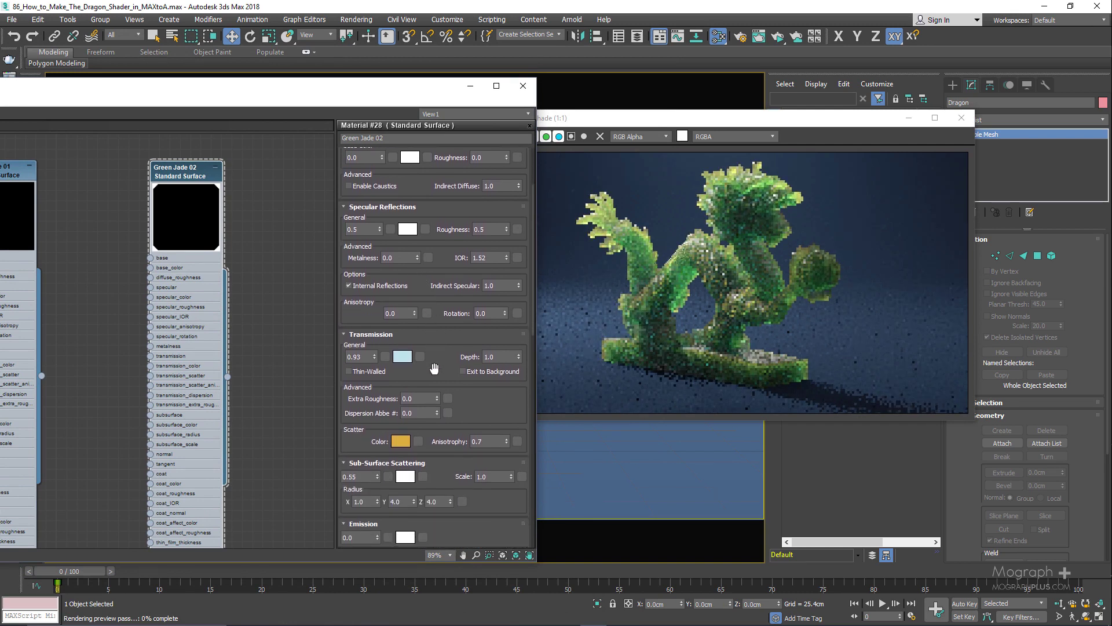
left_click(484, 441)
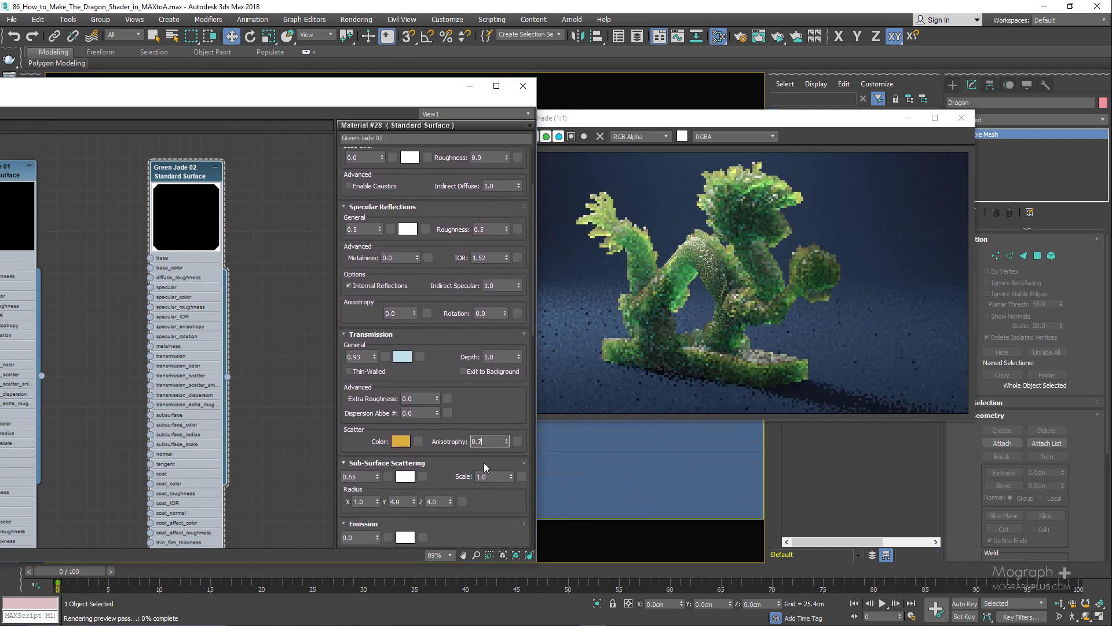
key("BackSpace")
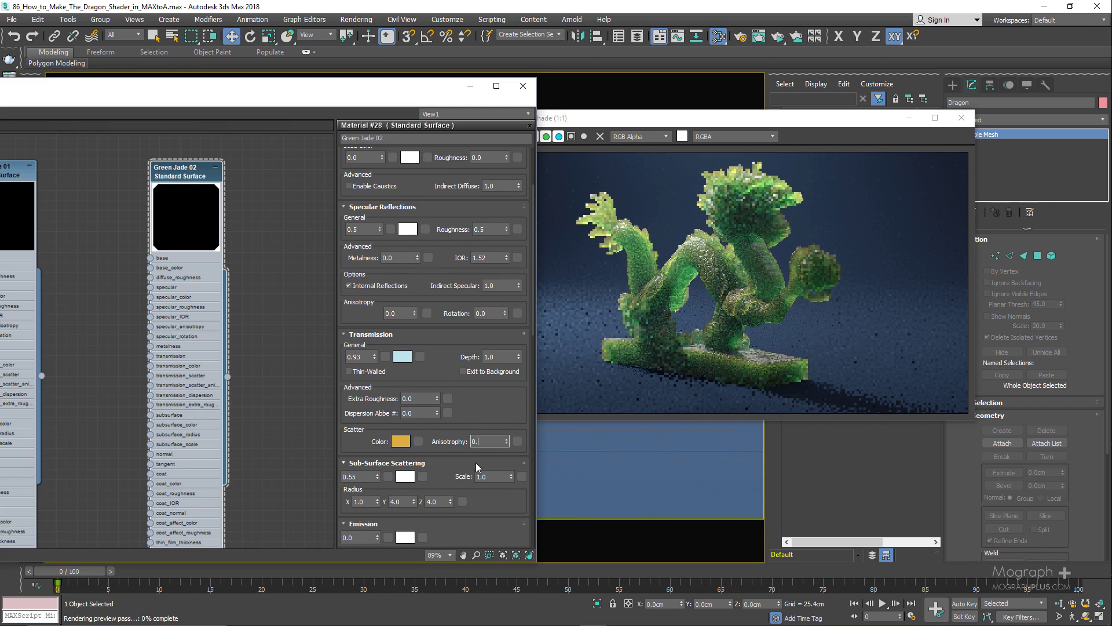
type("9")
key("Return")
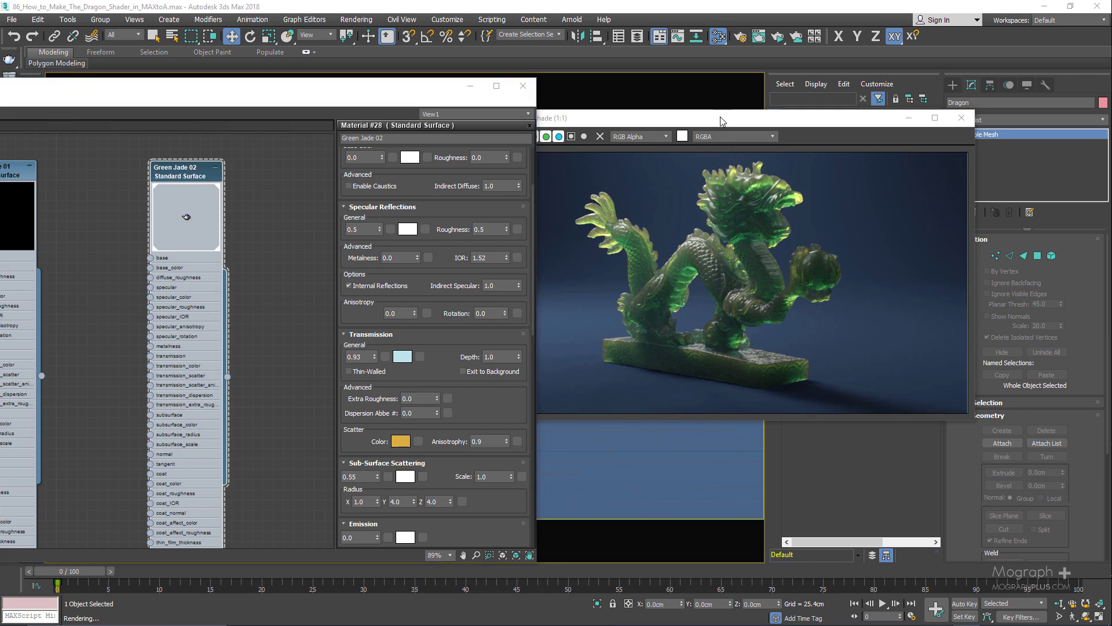
Close the ActiveShade render and place the Green Jade 02 node beside Green Jade 01
left_click_drag(722, 120, 821, 127)
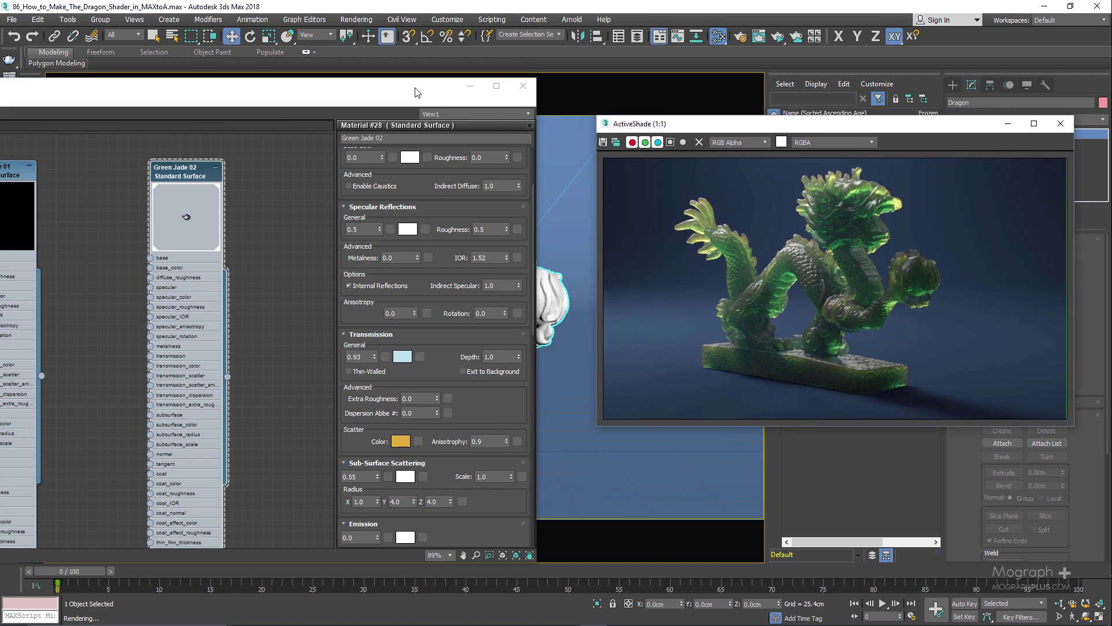
left_click_drag(415, 91, 480, 97)
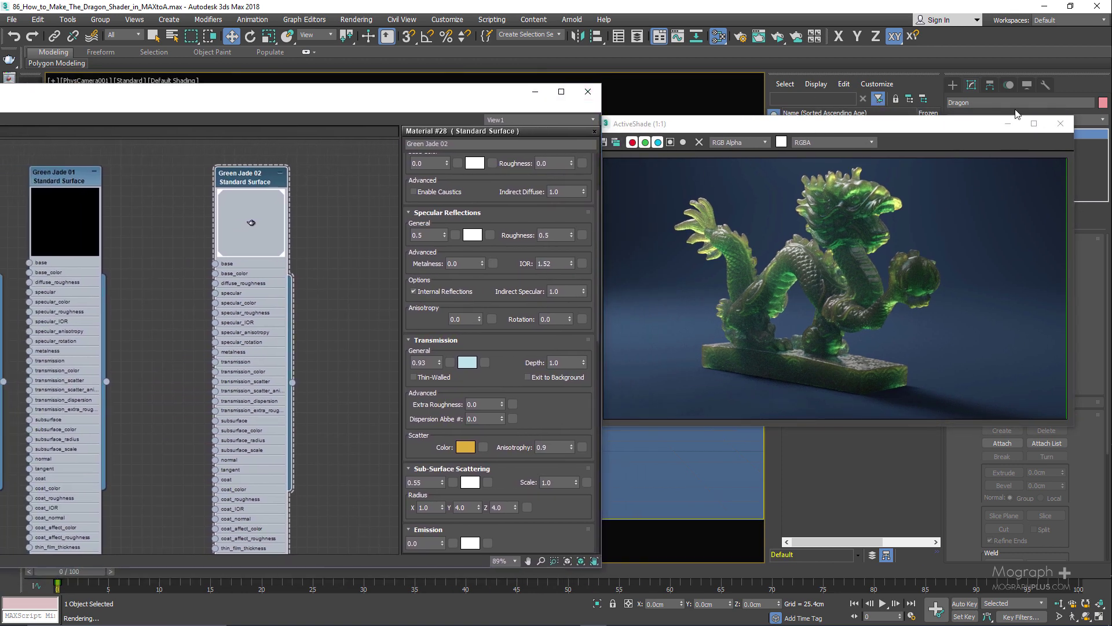
left_click(1061, 123)
left_click_drag(374, 93, 640, 89)
scroll(524, 175, "down", 1)
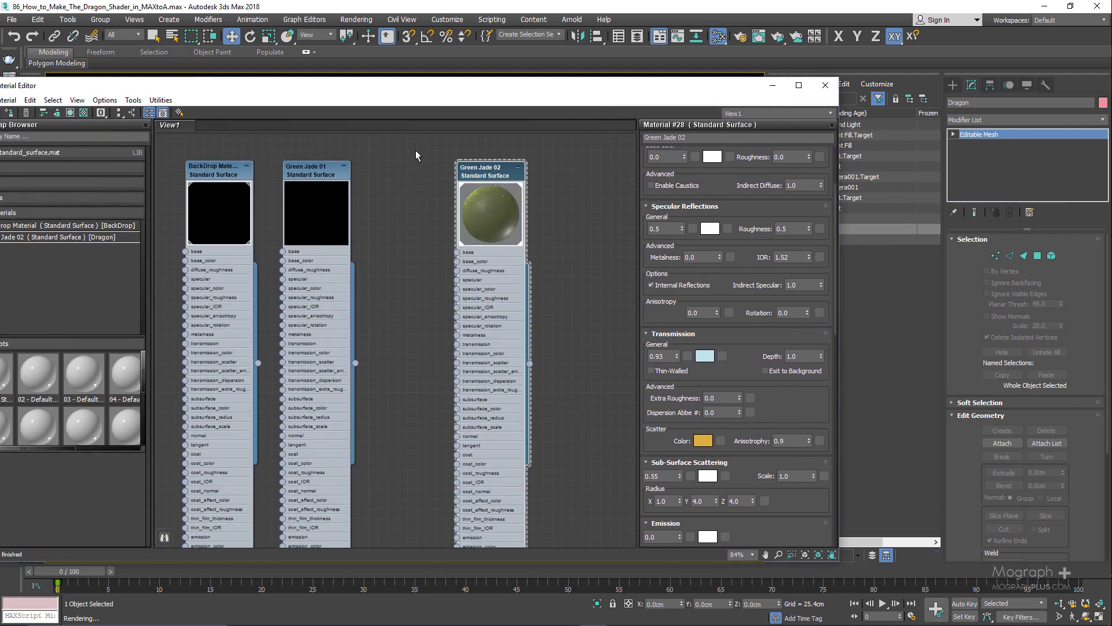
left_click_drag(467, 170, 389, 170)
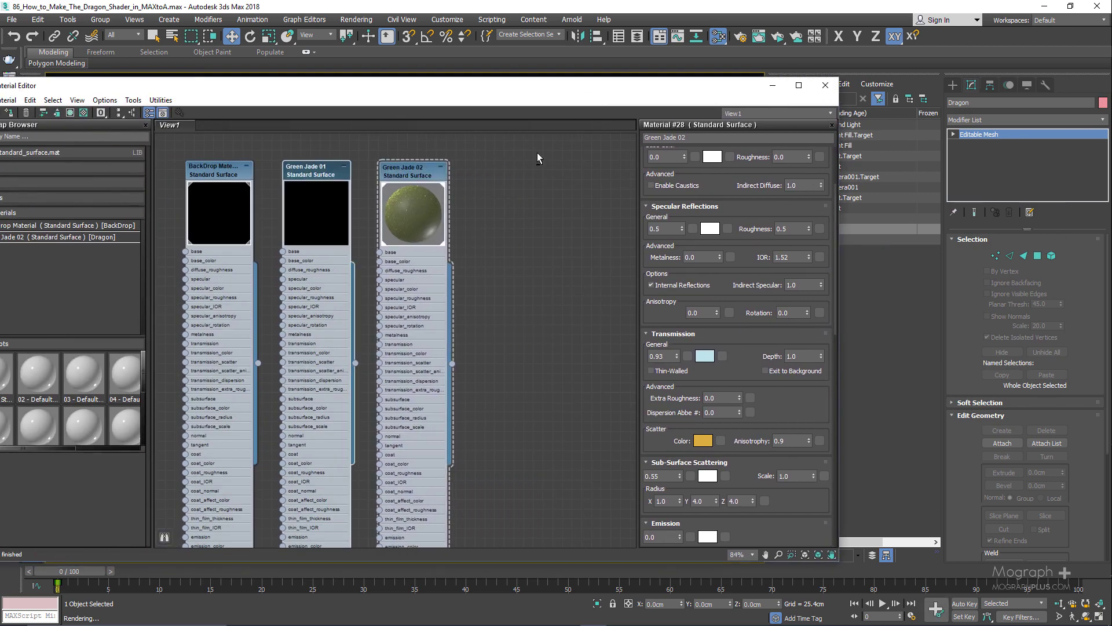
Duplicate the Green Jade 01 material node and name the copy Red Jade 01
middle_click_drag(450, 169, 353, 179)
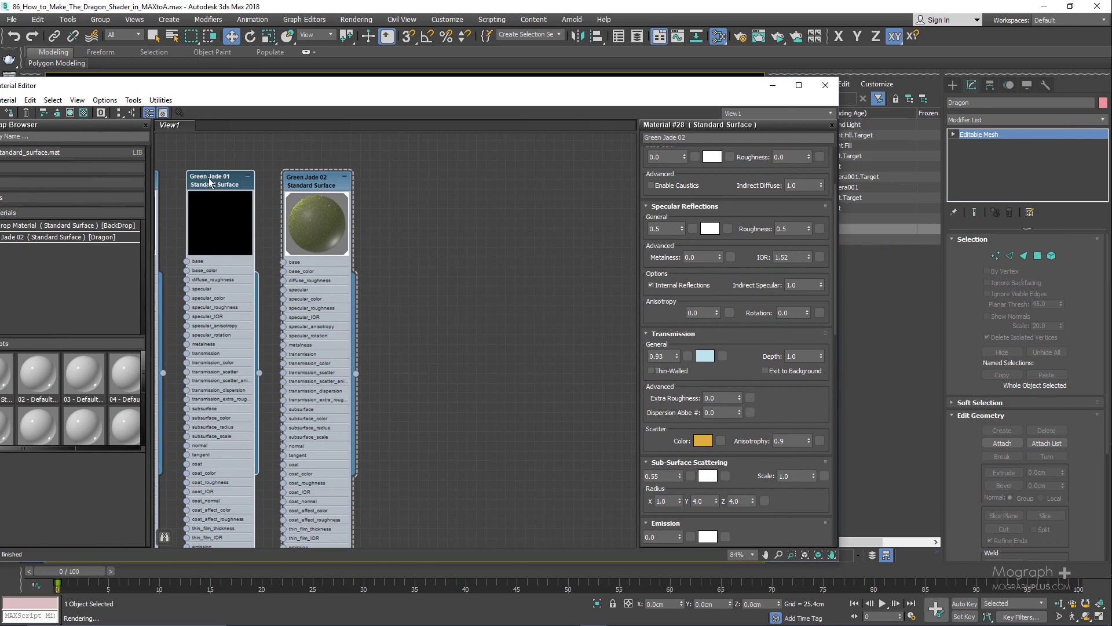
mouse_move(210, 184)
left_mouse_down("shift")
mouse_move(418, 196)
mouse_move(435, 183)
left_mouse_up("shift")
double_click(435, 183)
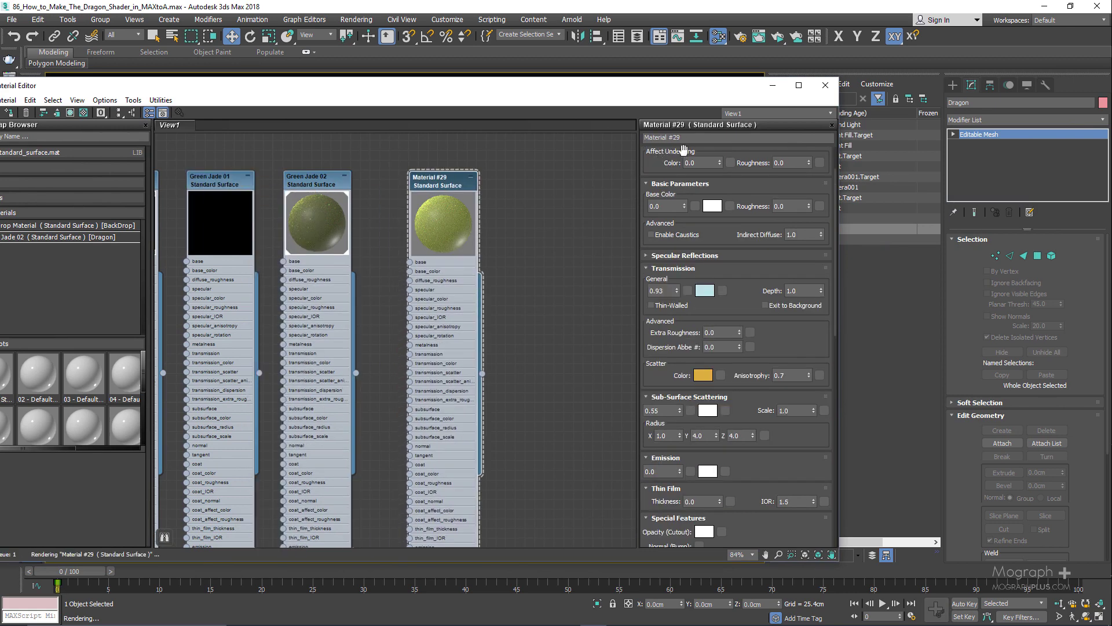
left_click_drag(683, 137, 625, 139)
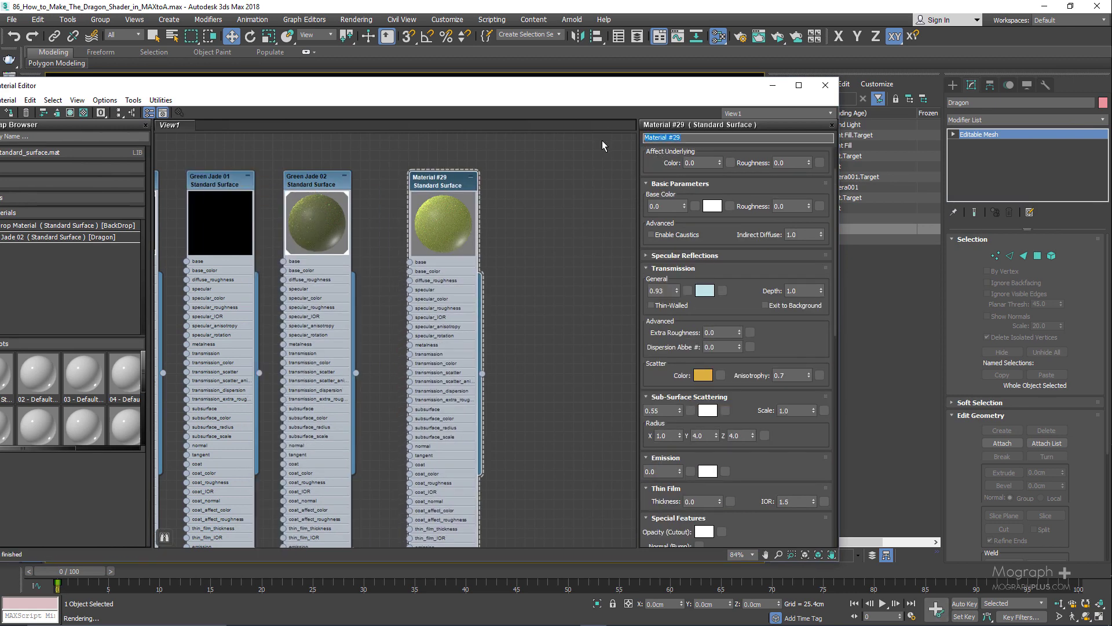
type("Red Jade 01")
key("Return")
left_click_drag(491, 80, 456, 265)
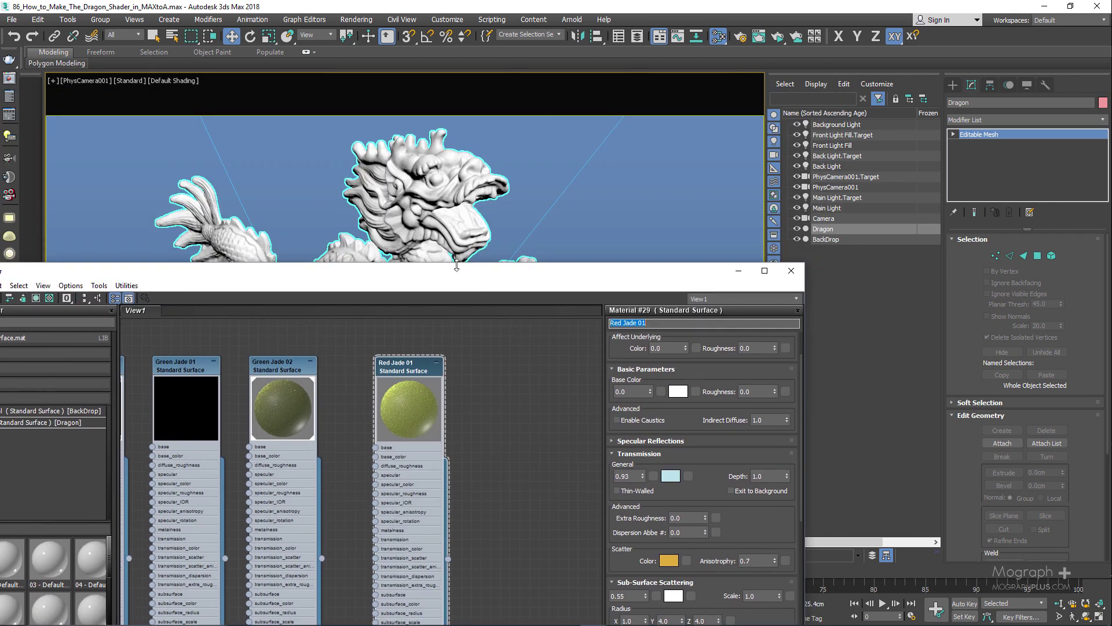
Assign the Red Jade 01 material to the selected dragon, clear the view of the scene, and start an ActiveShade render
right_click(415, 372)
left_click(394, 215)
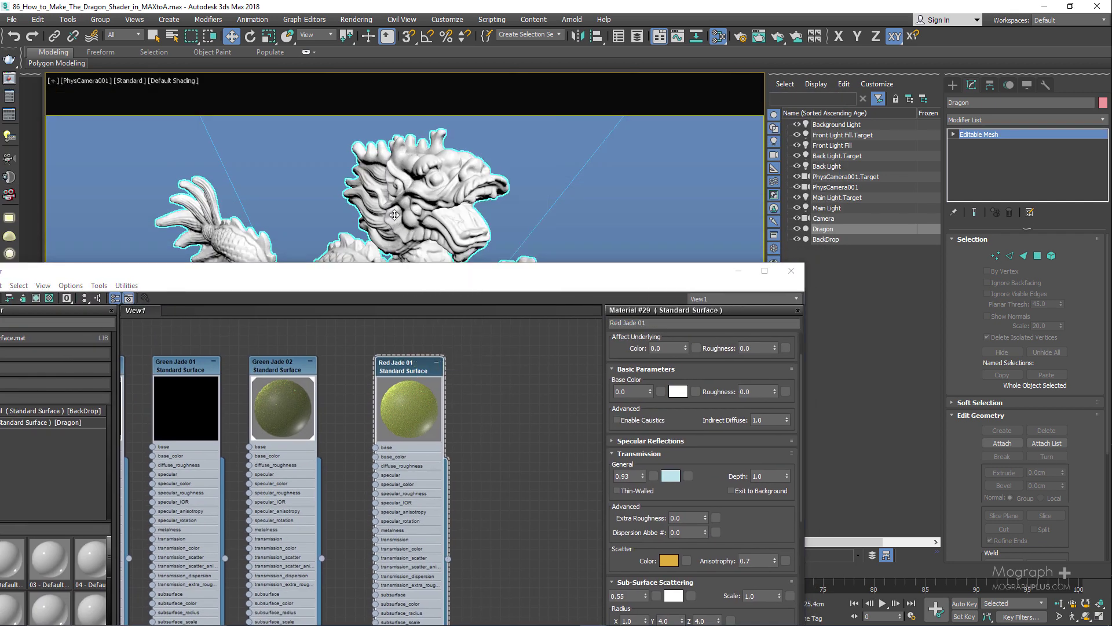
right_click(419, 374)
left_click(463, 98)
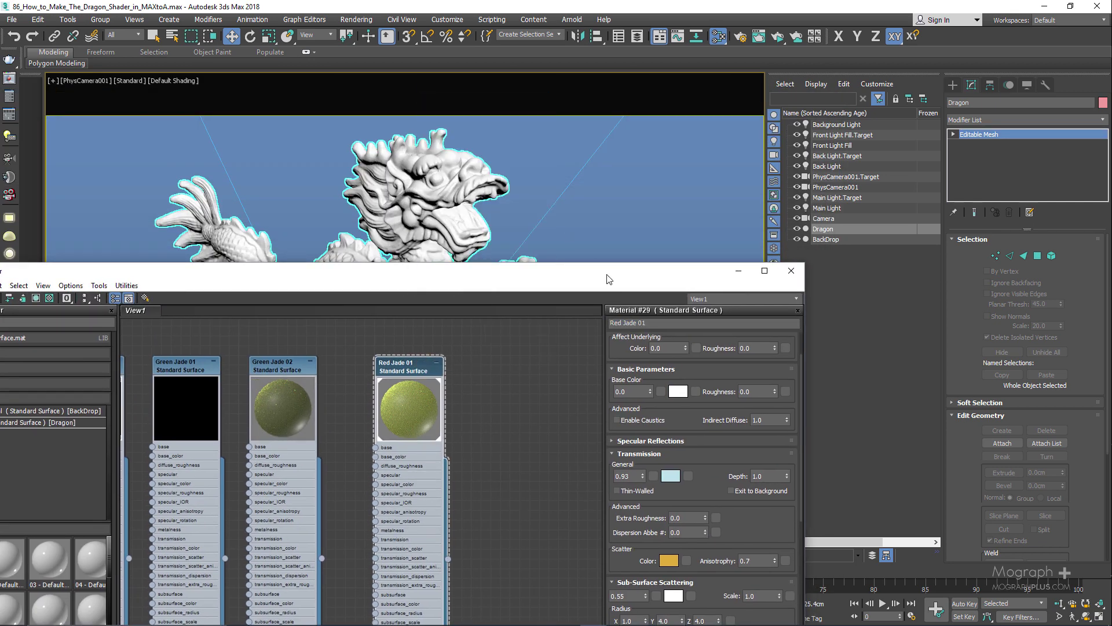
left_click_drag(608, 279, 415, 150)
left_click_drag(258, 235, 374, 215)
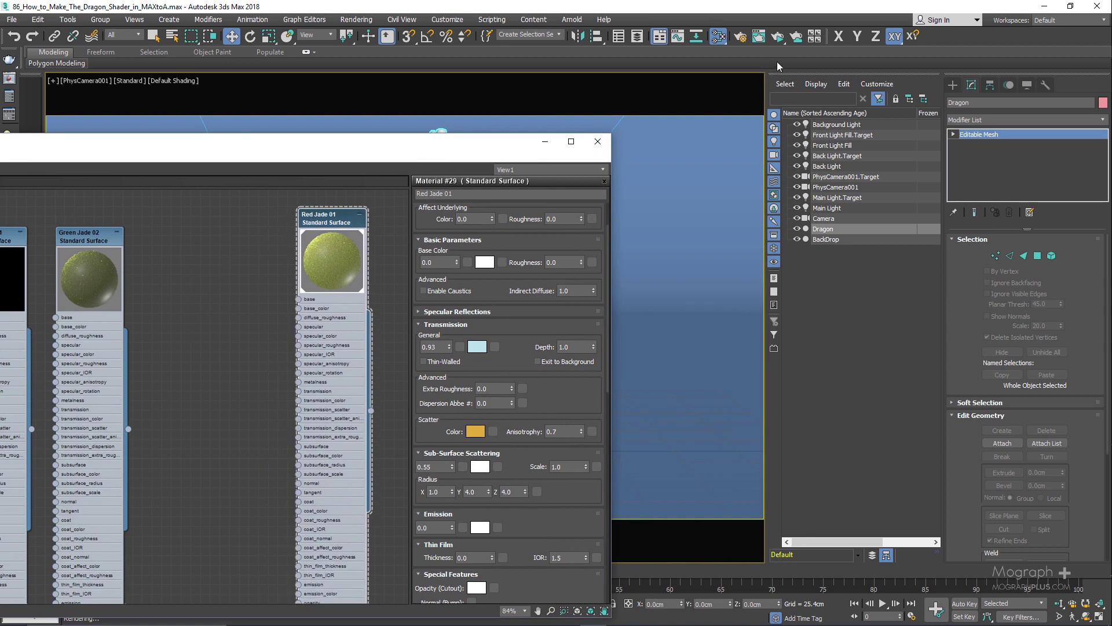
left_click(778, 36)
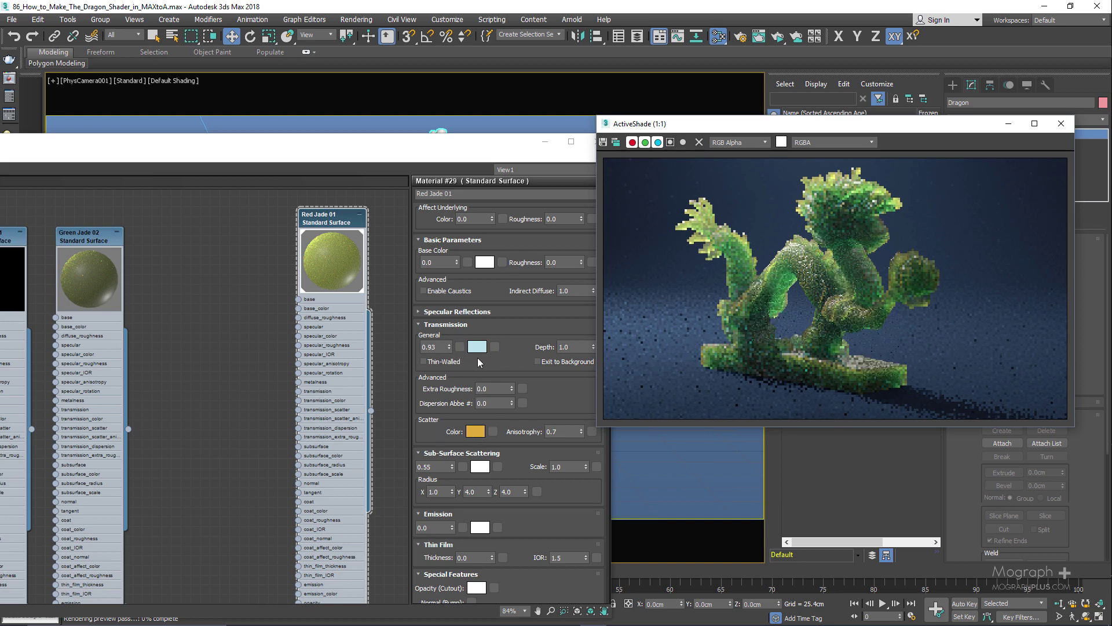
Shift the hue of the Red Jade 01 transmission color to pink, about 0.827
left_click(479, 345)
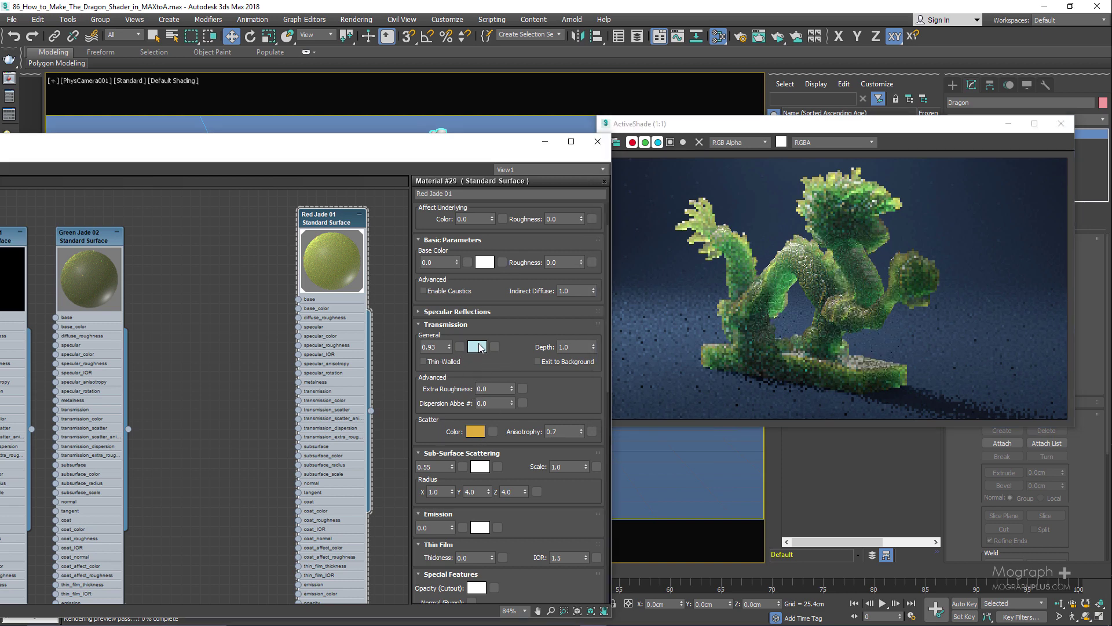
left_click(479, 346)
left_click_drag(510, 218, 536, 218)
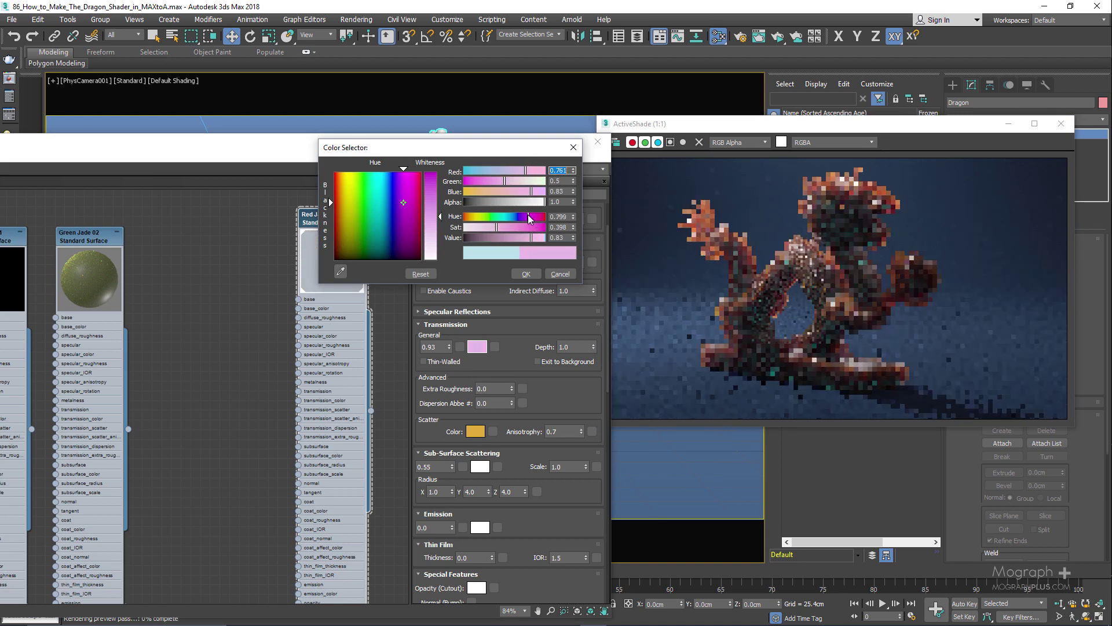
left_click_drag(535, 219, 521, 223)
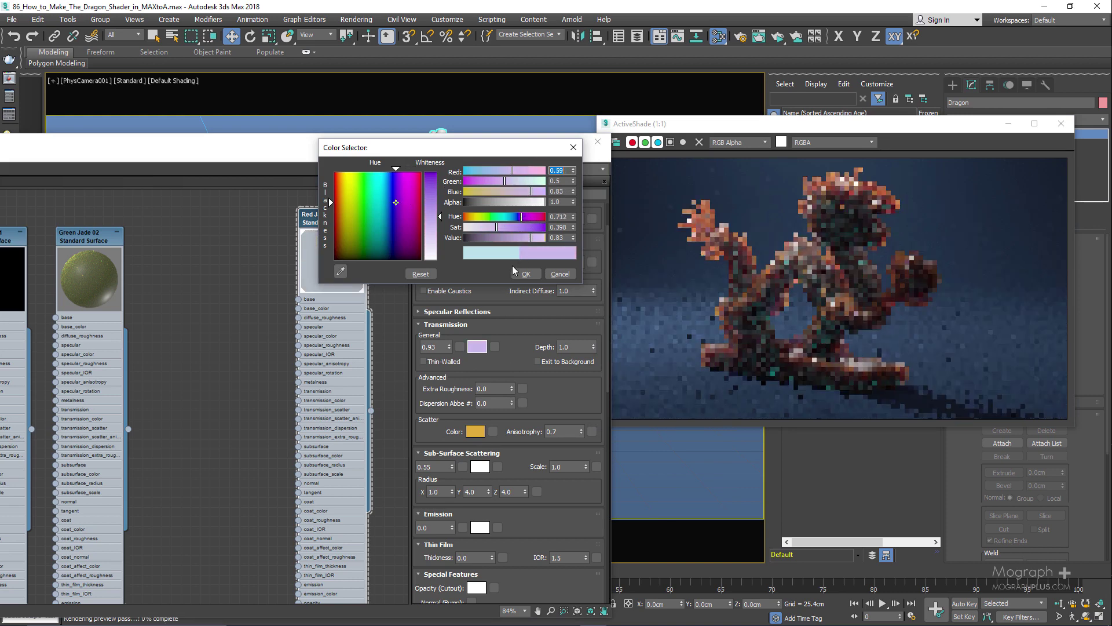
left_click(524, 274)
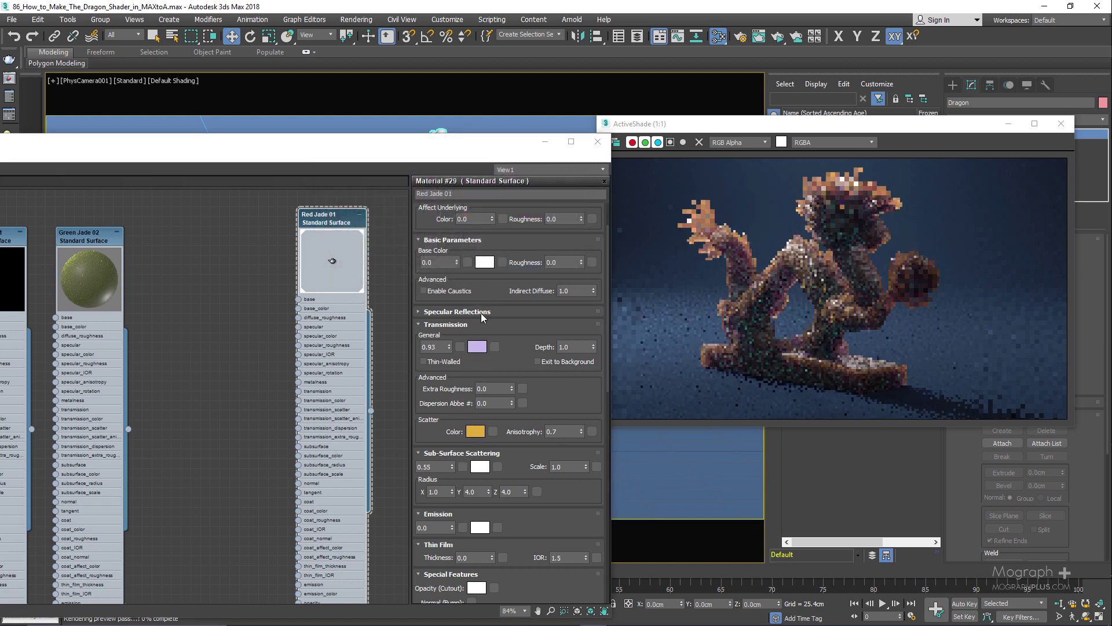
left_click(472, 343)
left_click_drag(524, 223, 533, 223)
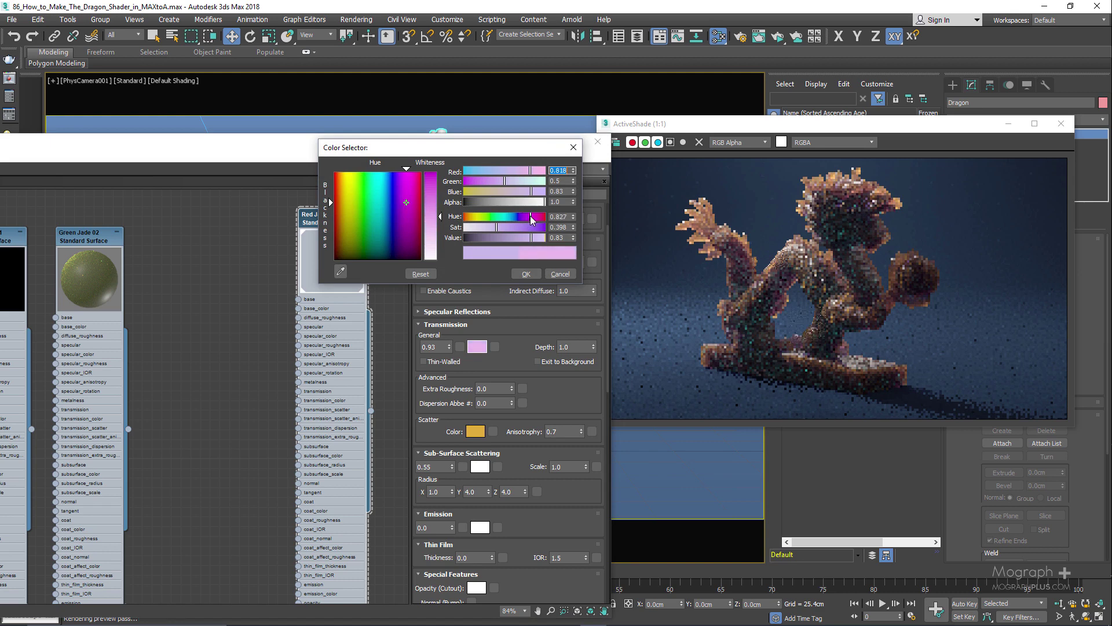
left_click(526, 273)
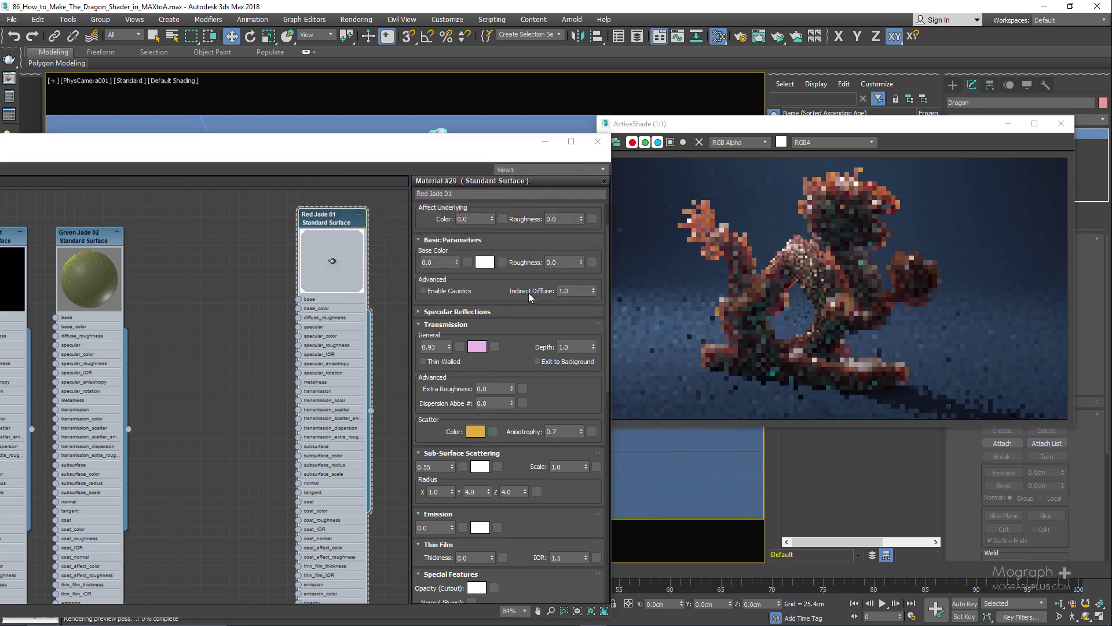
Try a light blue transmission scatter color for Red Jade 01 with a hue of about 0.59
left_click_drag(515, 216, 538, 239)
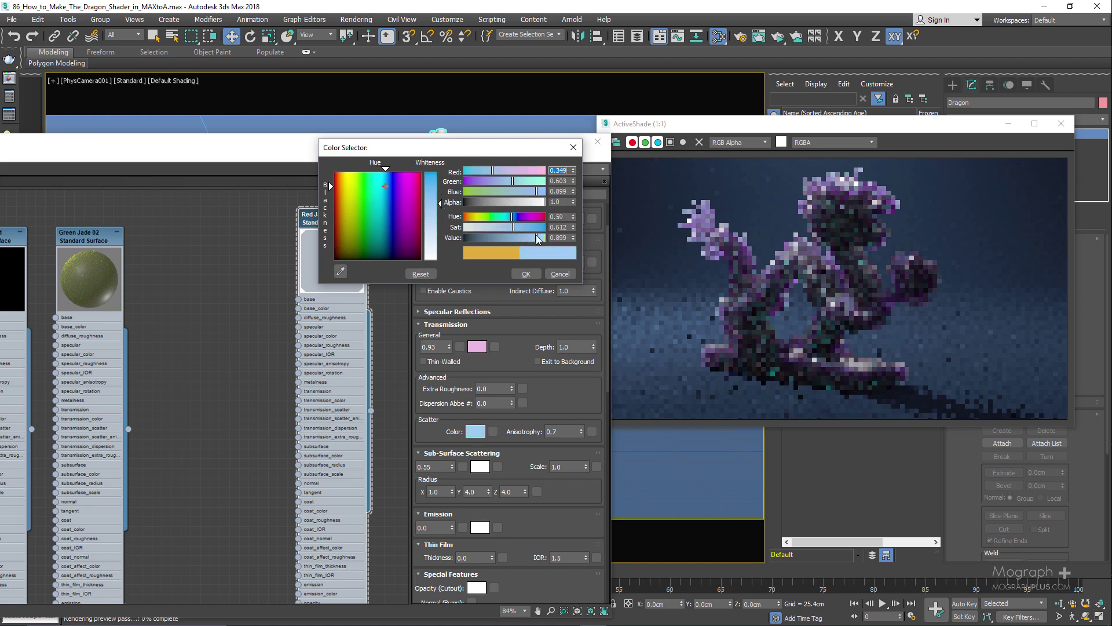
left_click(516, 274)
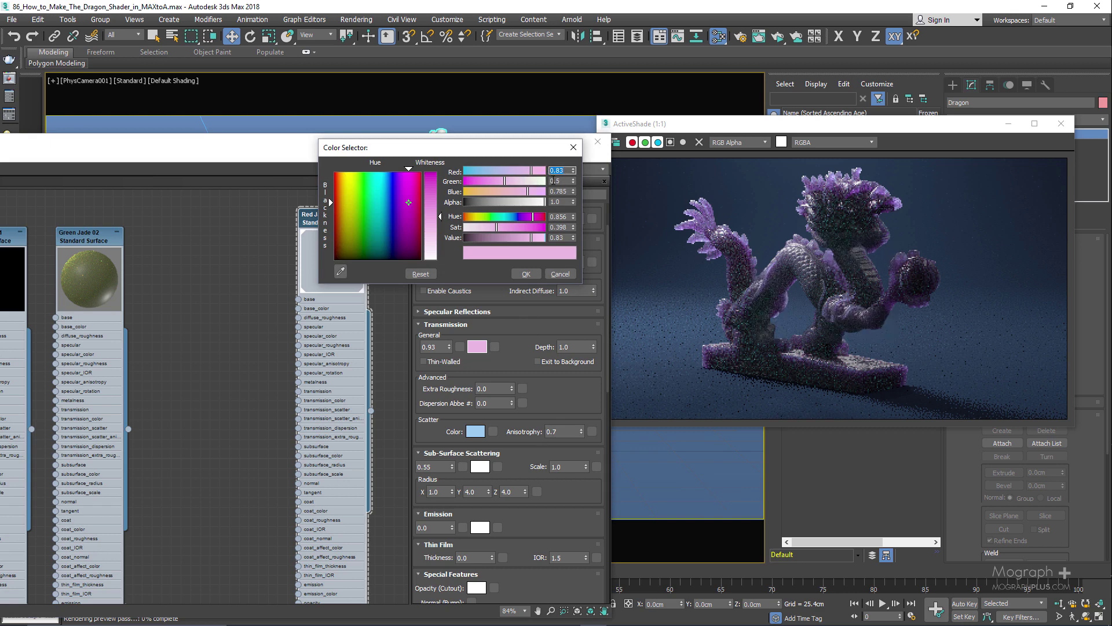
Set the green of the Red Jade 01 transmission color to 0.42 and its blue to 0.54
left_click(563, 180)
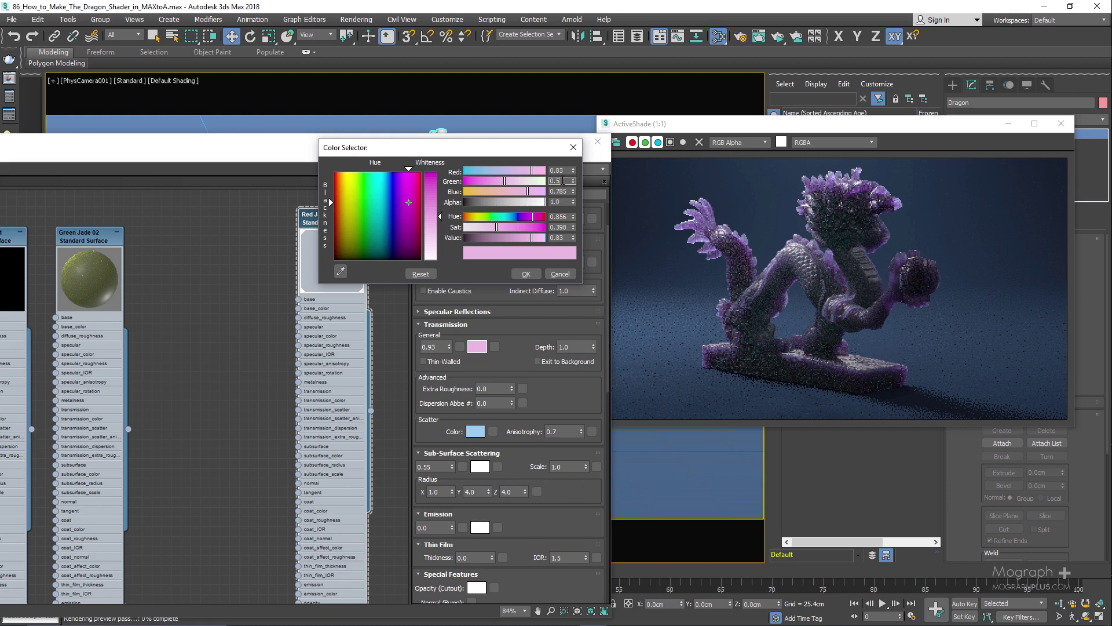
double_click(561, 191)
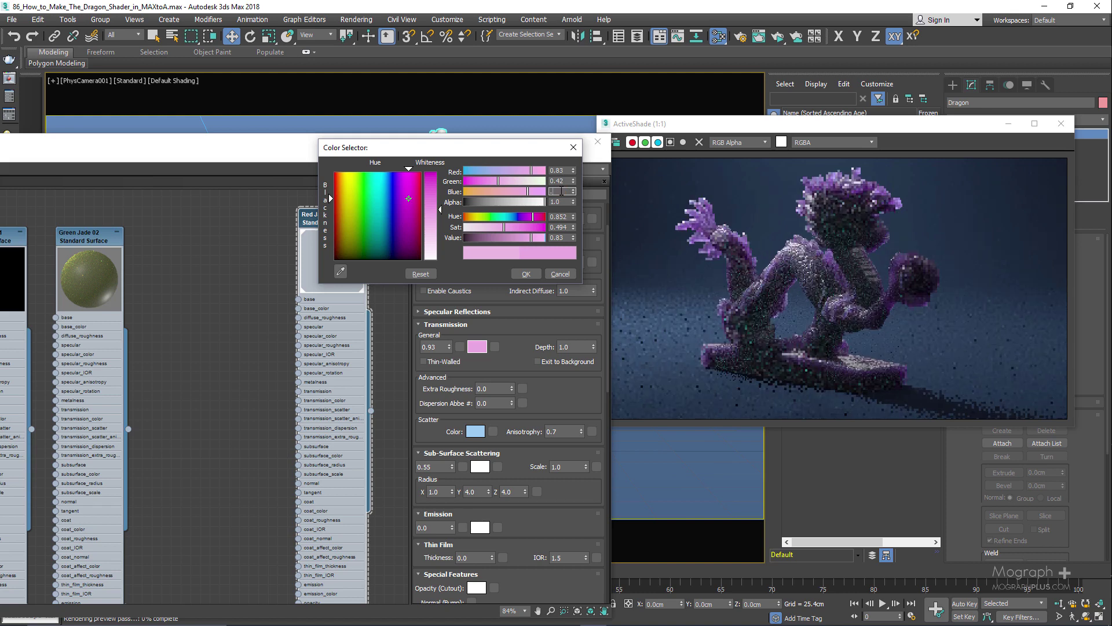
type("0.54")
key("Return")
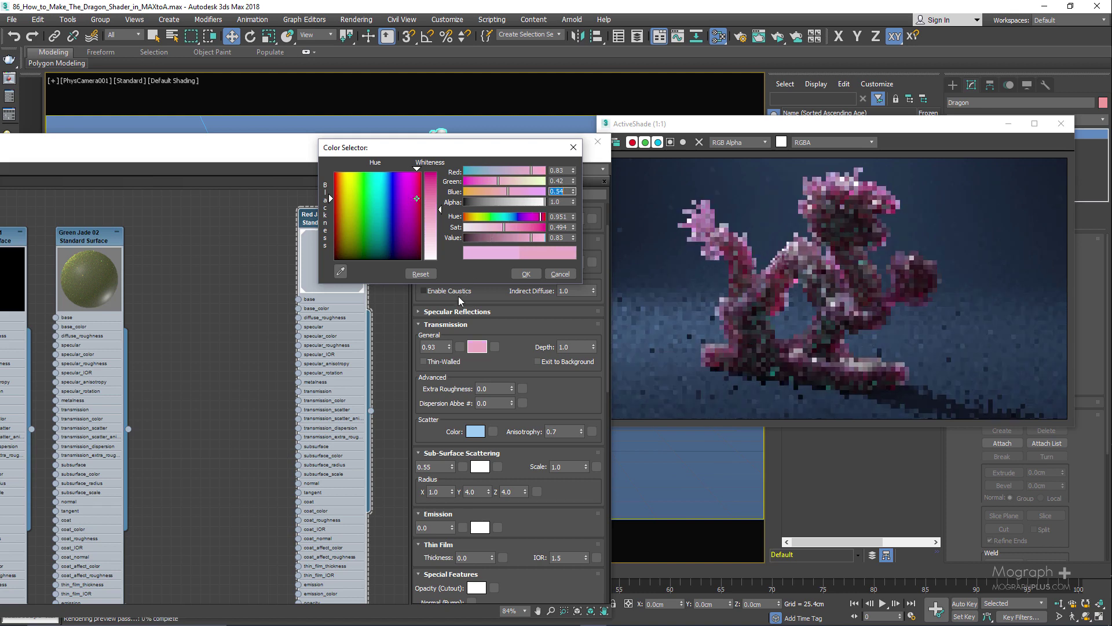
left_click(526, 273)
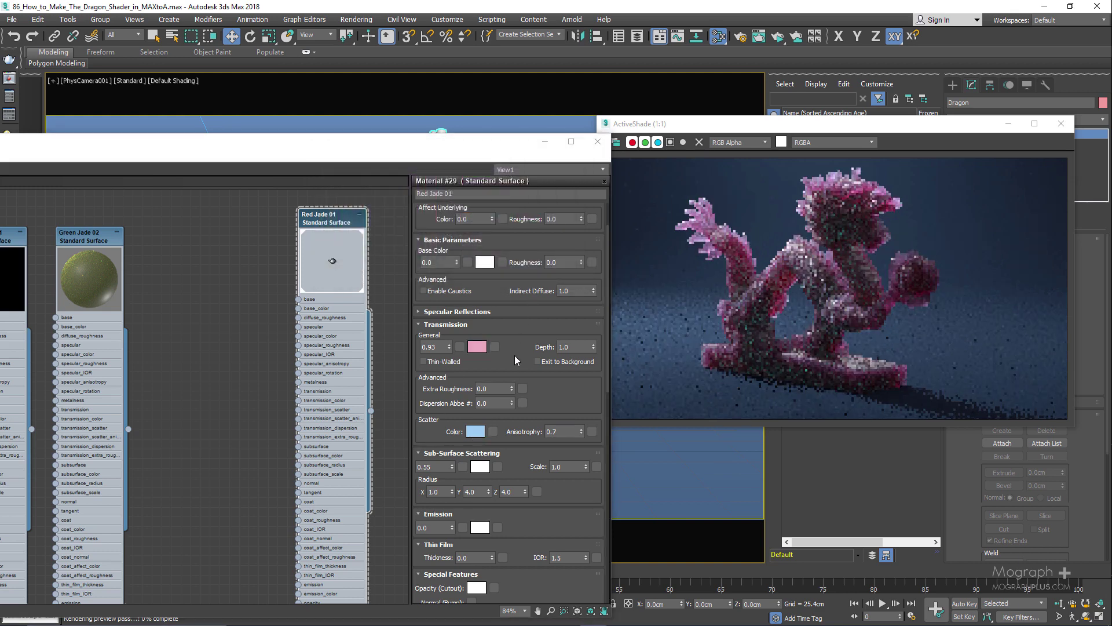
Set the transmission scatter color of Red Jade 01 to red 0.42, green 0.54 and blue 0.83
left_click(475, 431)
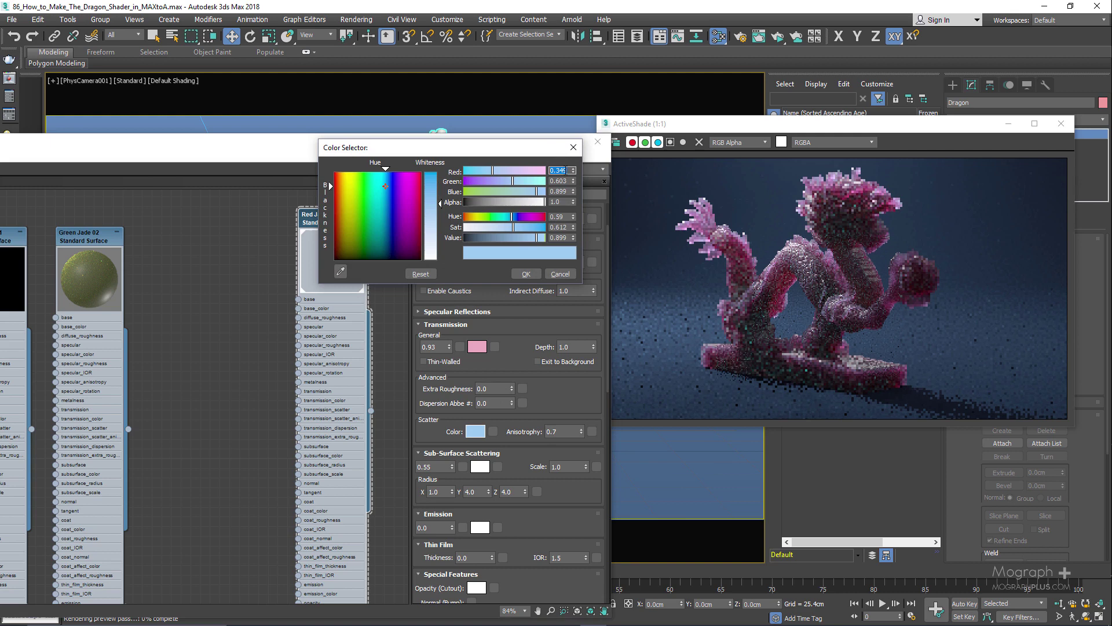
type("0.42")
key("Tab")
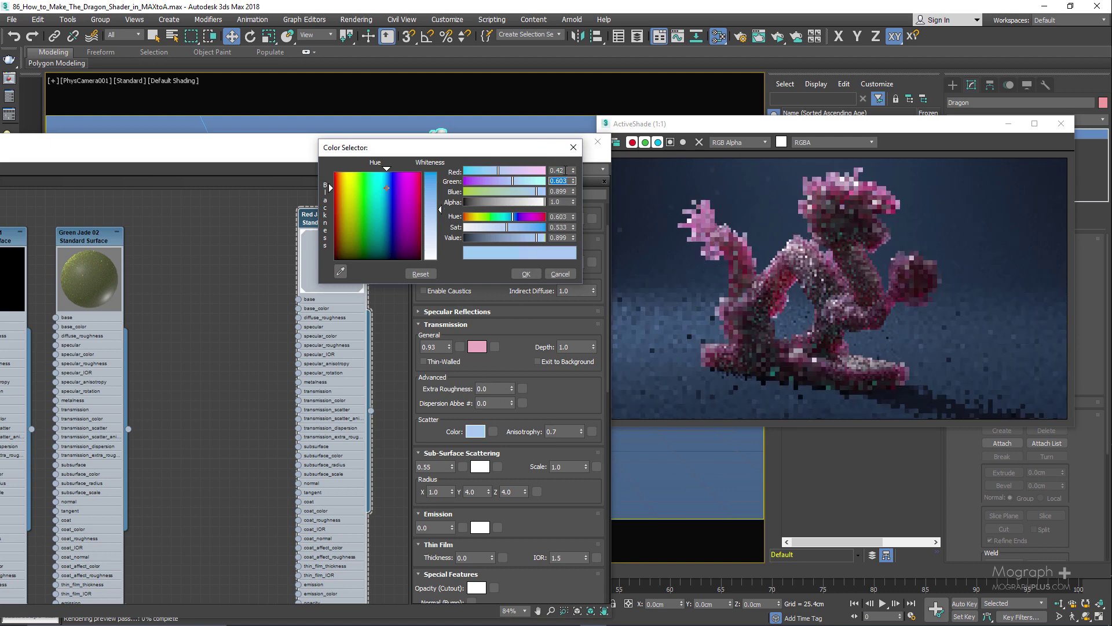
type(".45")
key("Tab")
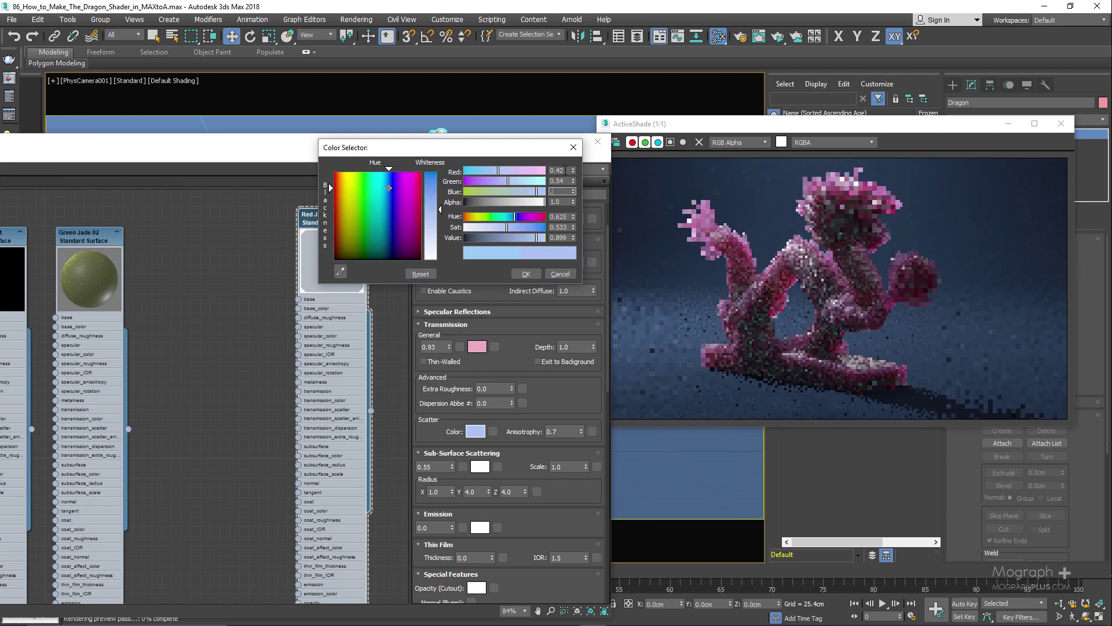
type(".83")
key("Return")
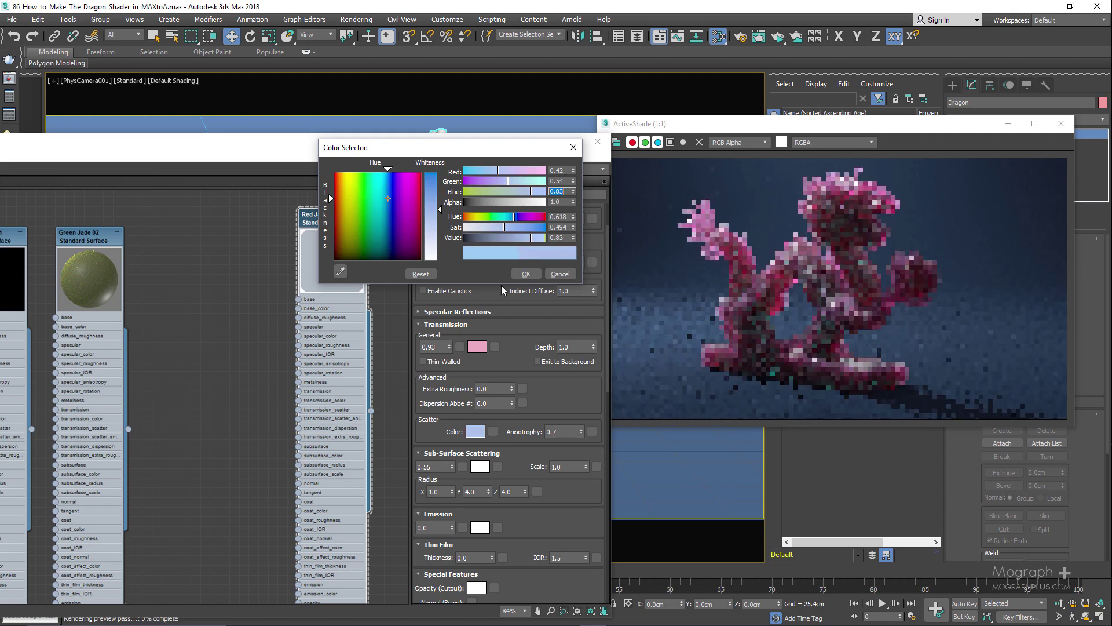
left_click(527, 272)
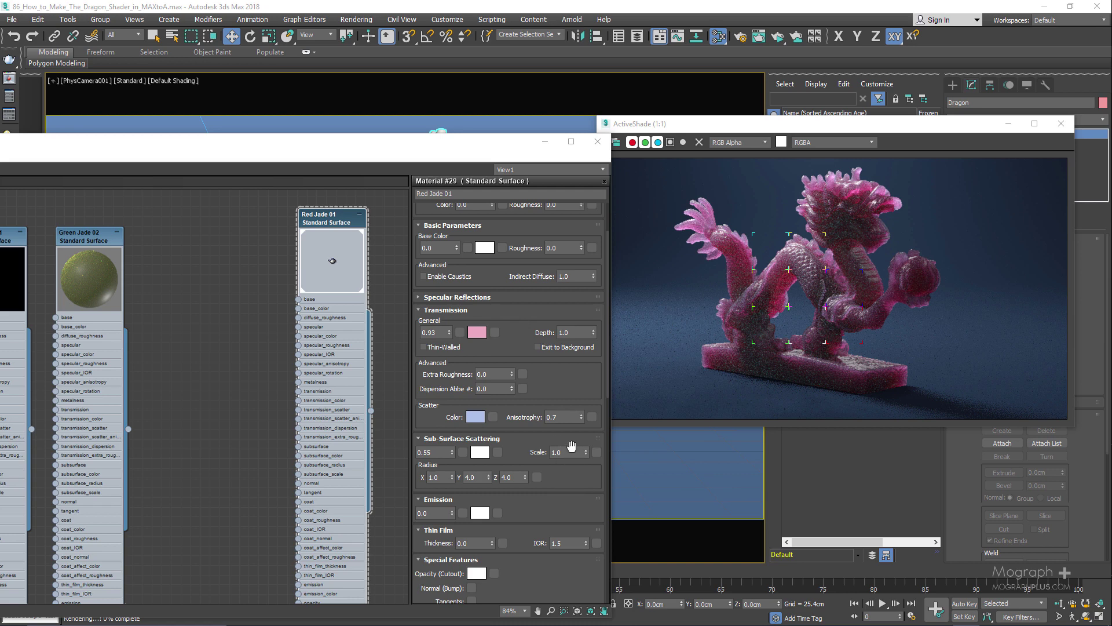
Set the sub-surface scattering radius X of Red Jade 01 to 3 and its transmission weight to 0
scroll(434, 407, "down", 2)
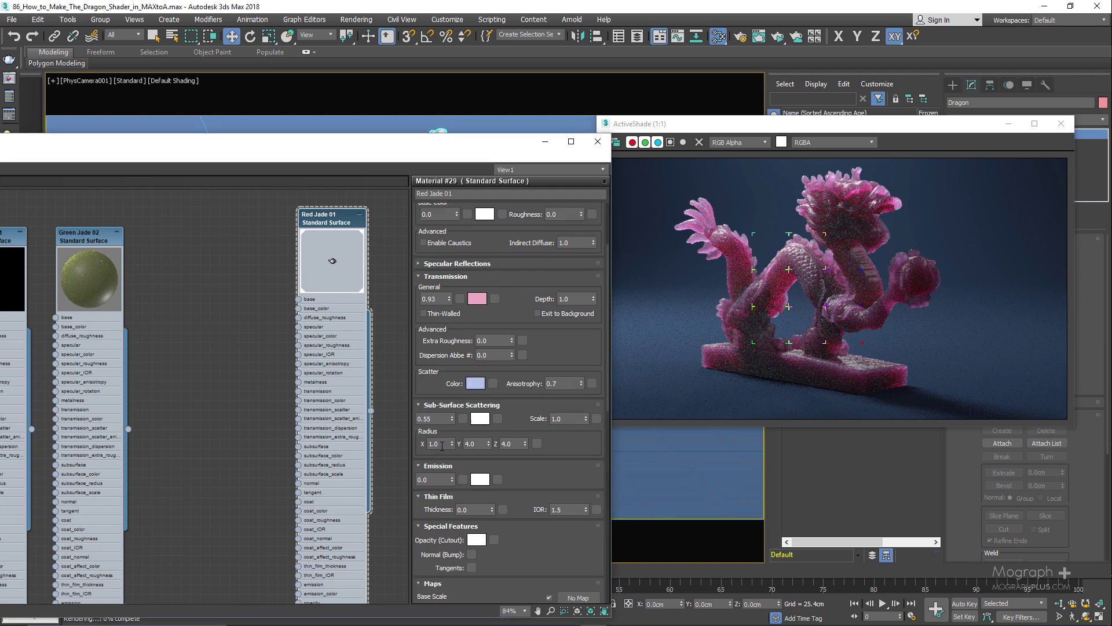
type("3")
double_click(434, 300)
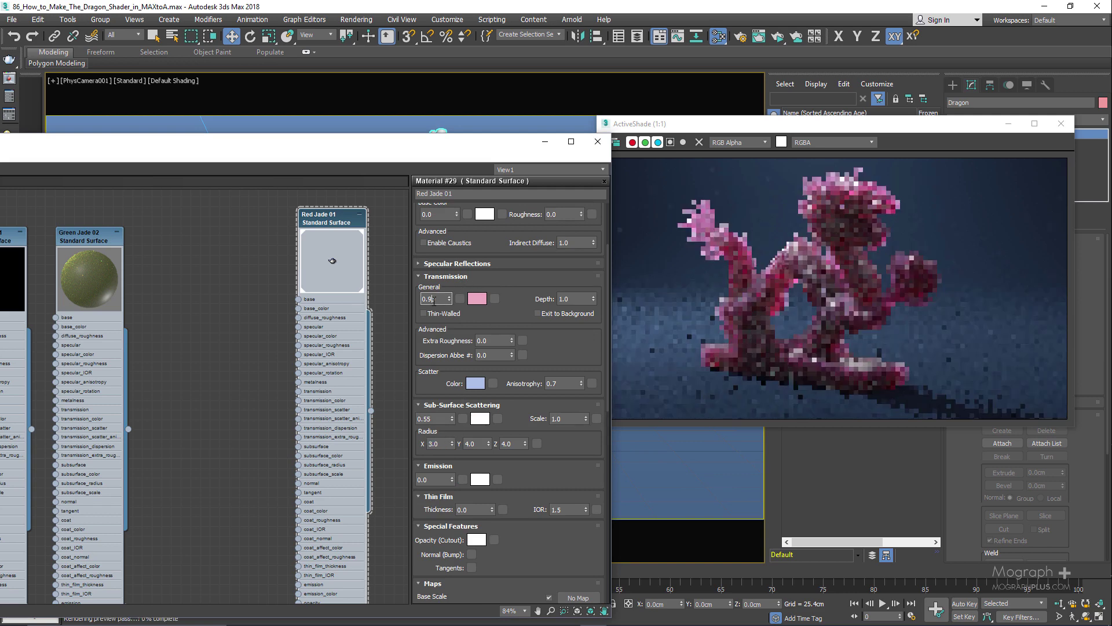
type("0")
key("Return")
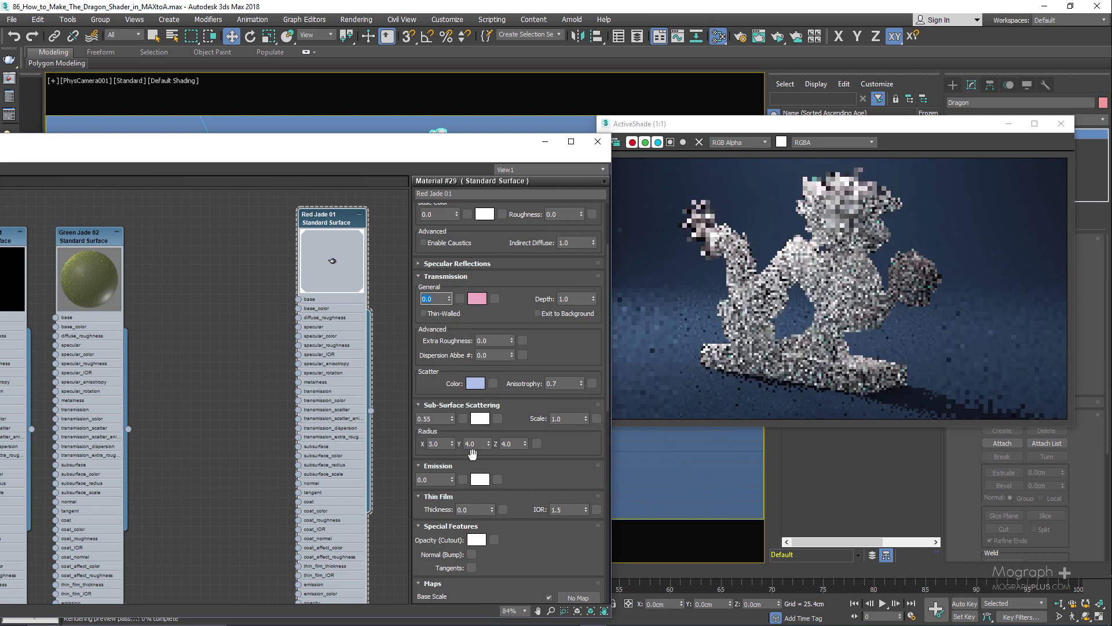
Set the sub-surface scattering radius Y and Z of Red Jade 01 to 1
double_click(479, 446)
type("1")
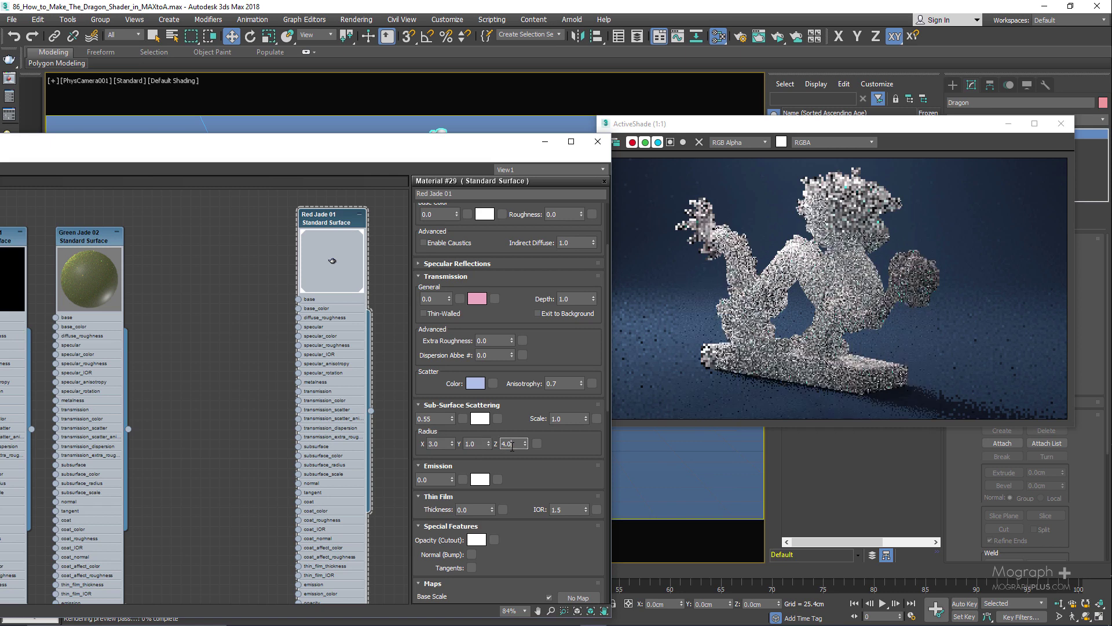
key("Tab")
type("1")
key("Return")
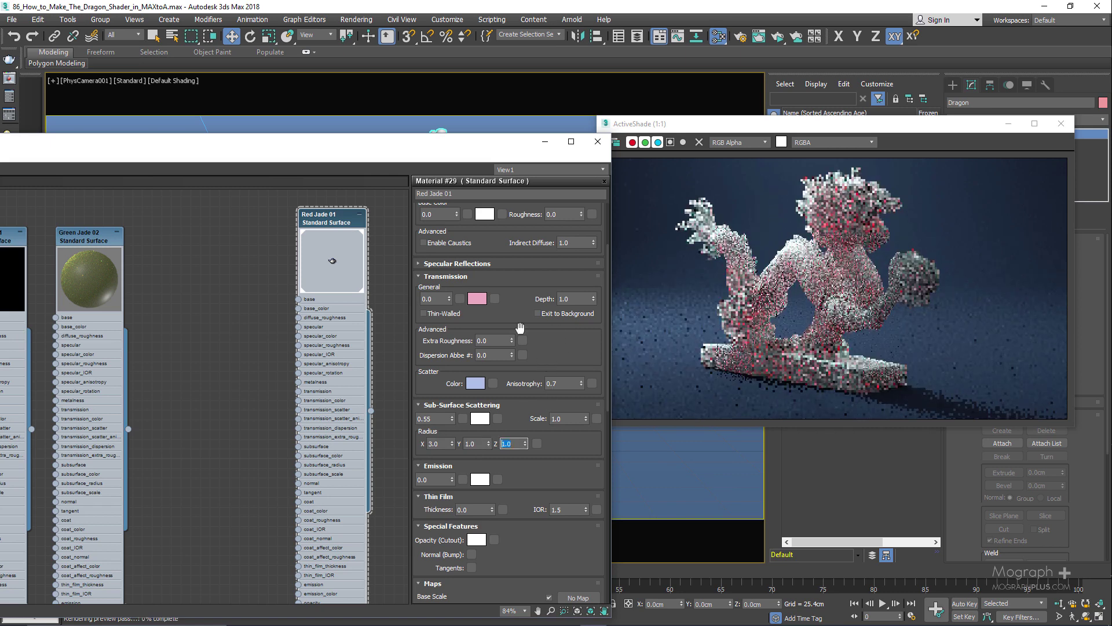
Set the transmission weight of Red Jade 01 to 0.93 and its sub-surface scattering weight to 0.35
left_click(445, 298)
type("0.")
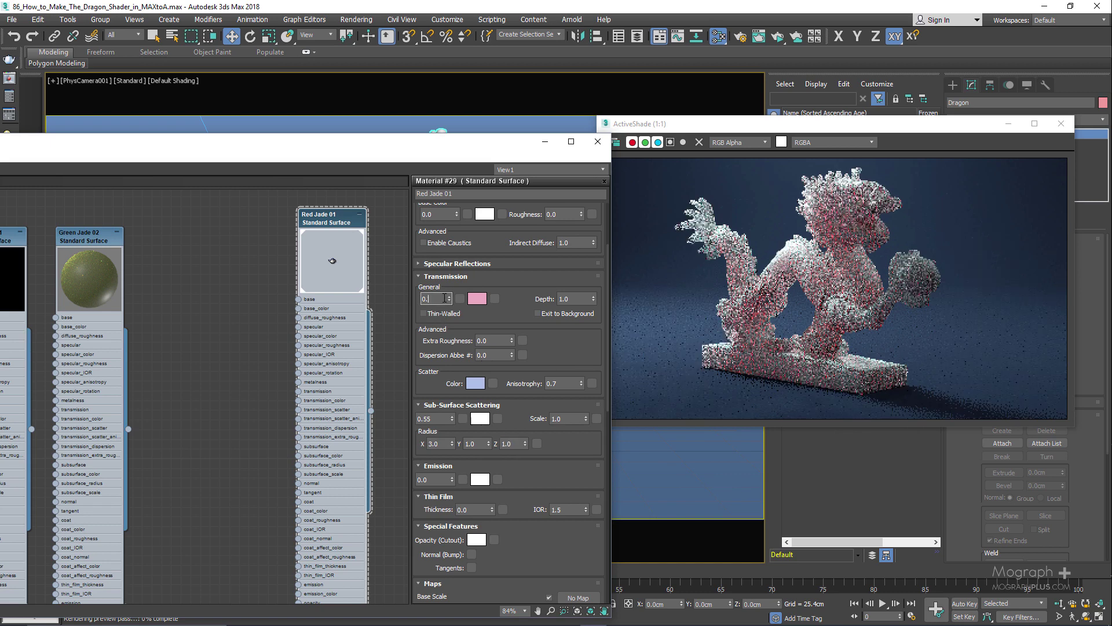
type("93")
key("Return")
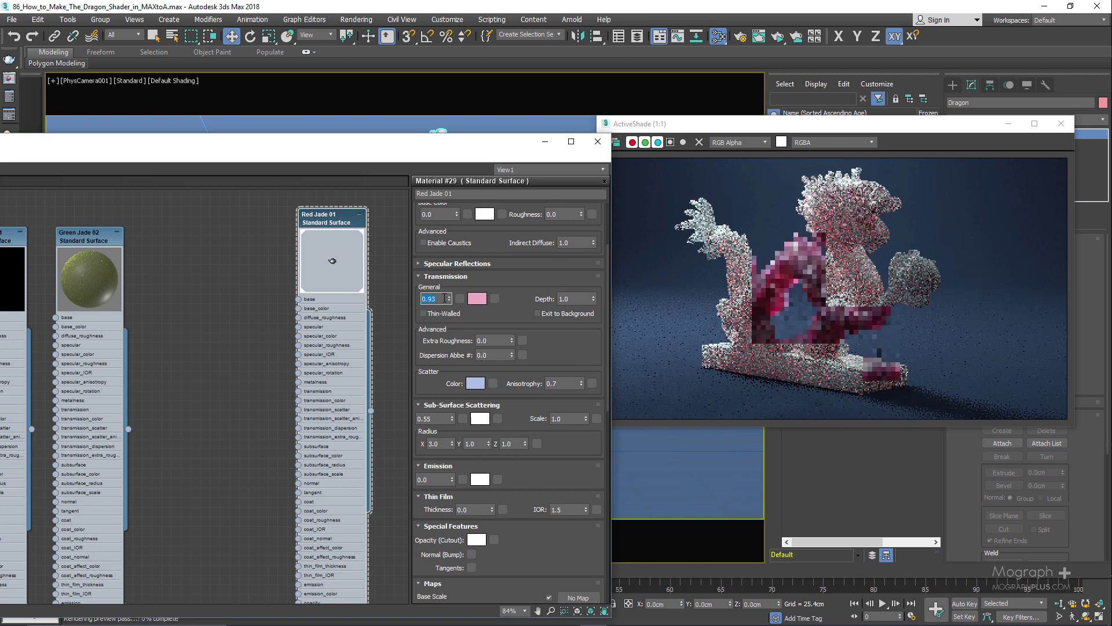
left_click(443, 418)
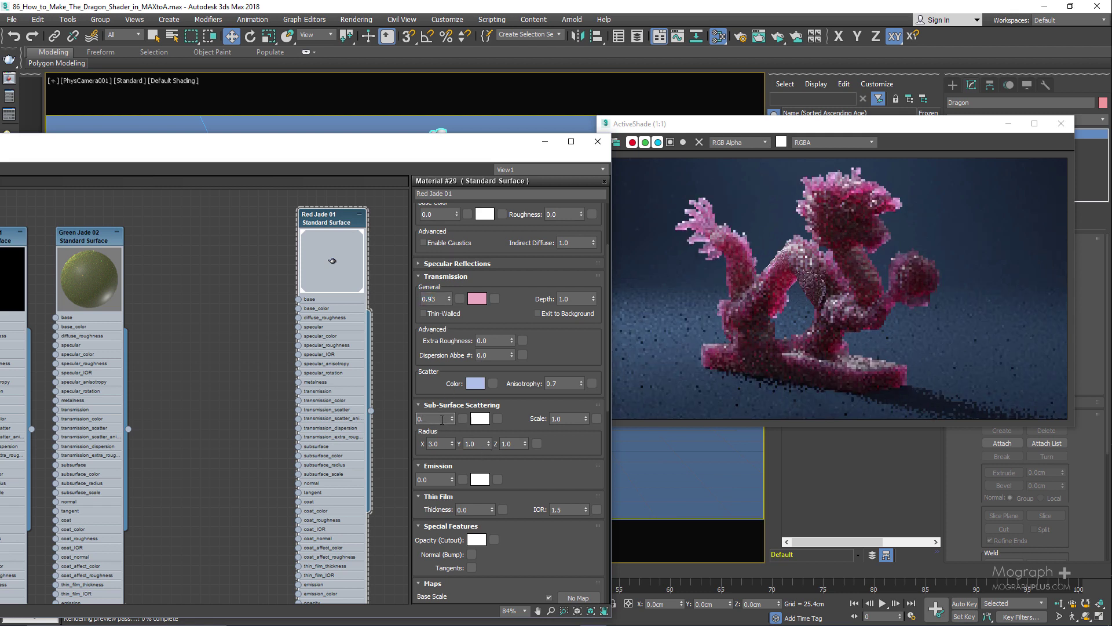
type("35")
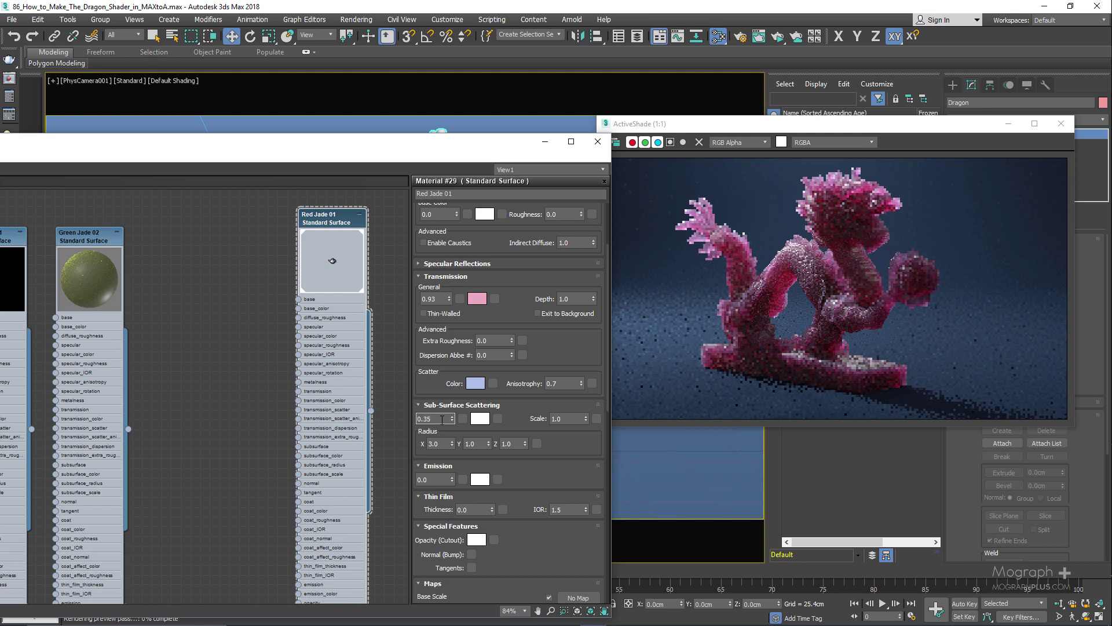
key("Return")
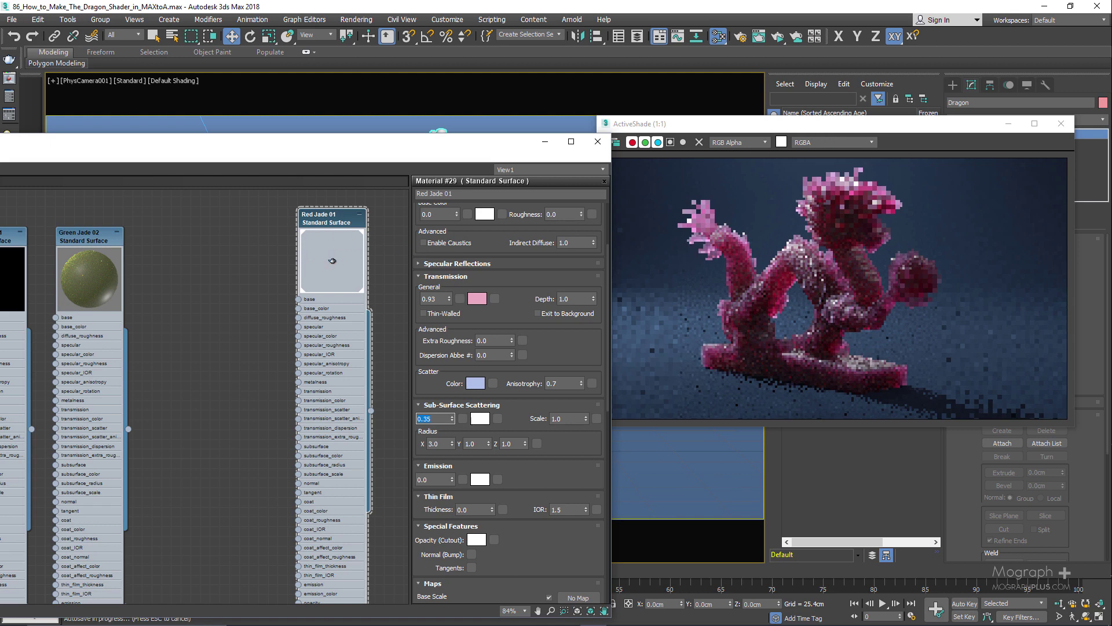
Bring the ActiveShade render forward and place the Red Jade 01 node beside Green Jade 02
left_click(675, 230)
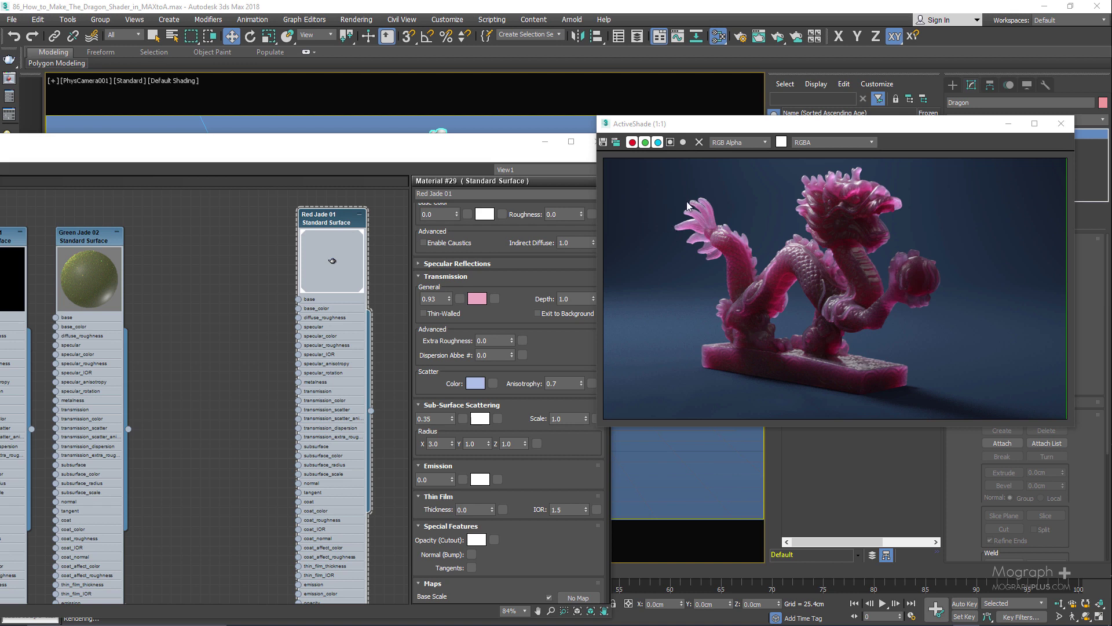
left_click_drag(317, 224, 171, 245)
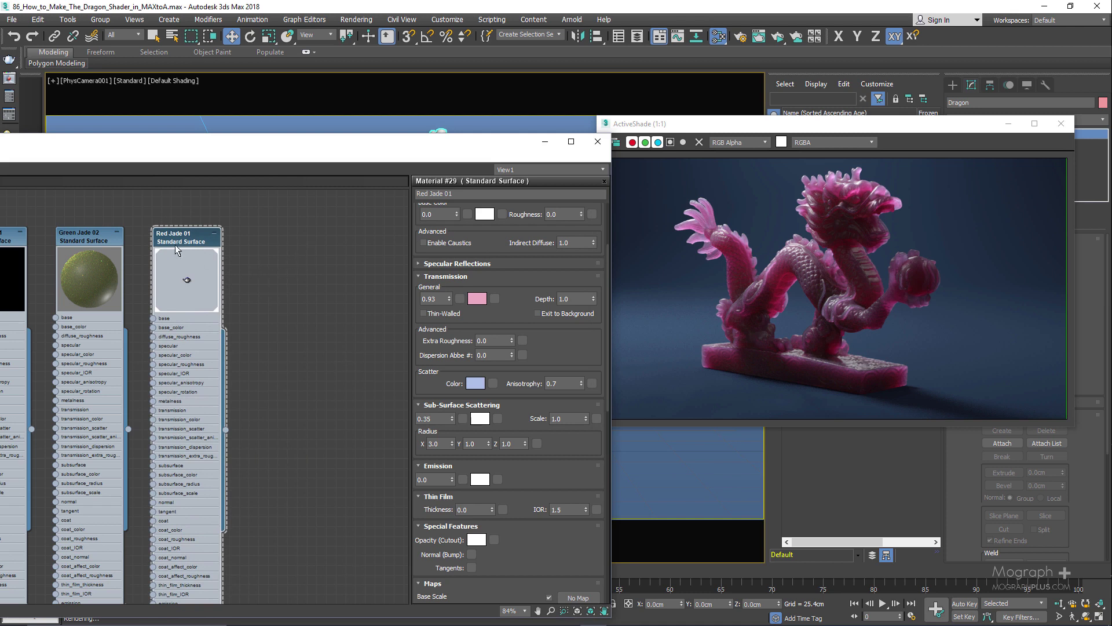
Duplicate the Red Jade 01 material node beside the original and name the copy Red Jade 02
left_click_drag(181, 243, 278, 243, "shift")
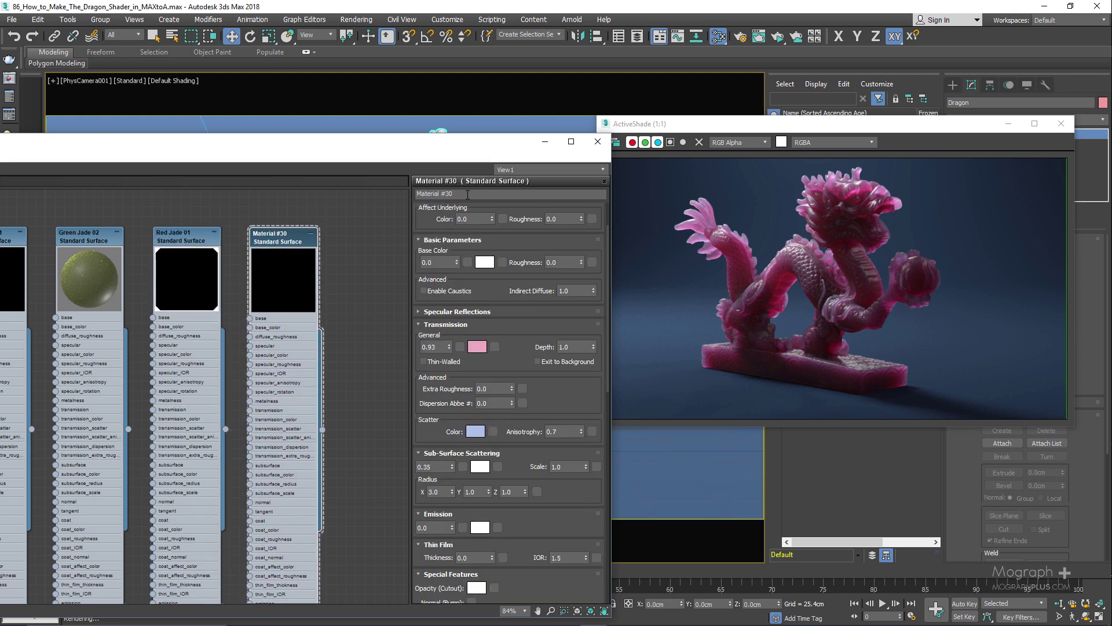
left_click(423, 194)
type("Re")
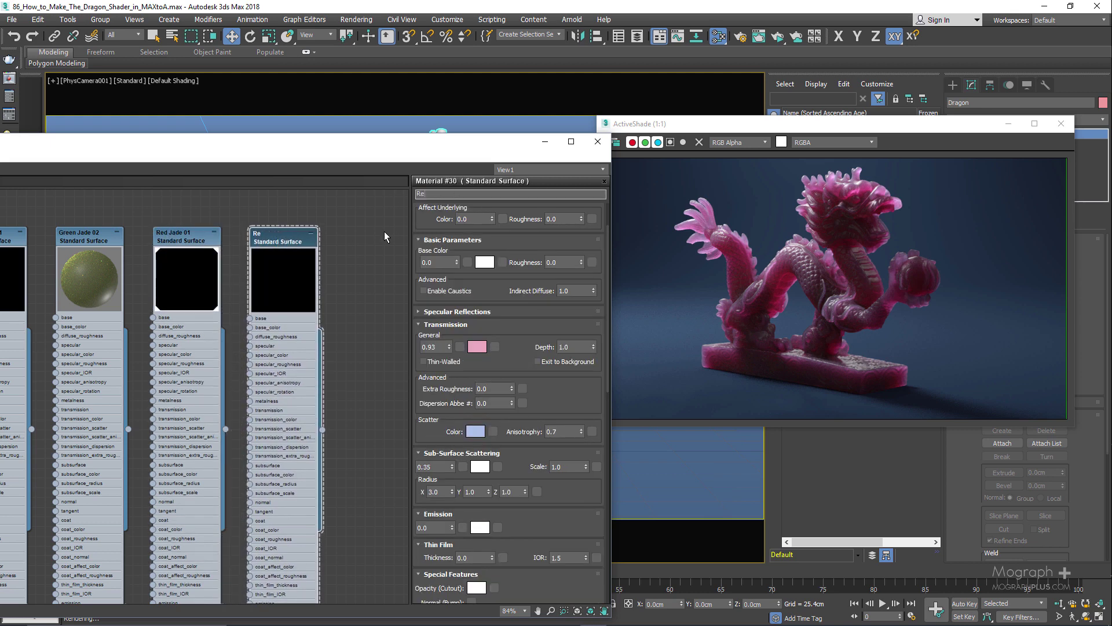
type("d Jade 02")
key("Return")
Set the transmission scatter anisotropy of Red Jade 02 to 0.9 and assign the material to the selected dragon
left_click(563, 432)
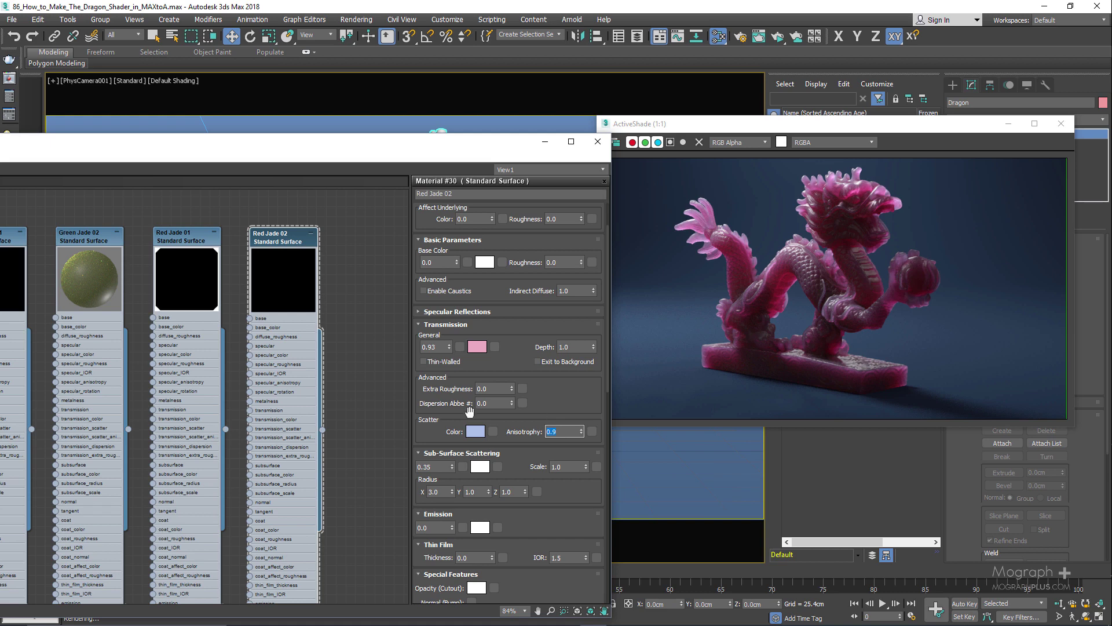
left_click_drag(400, 152, 409, 239)
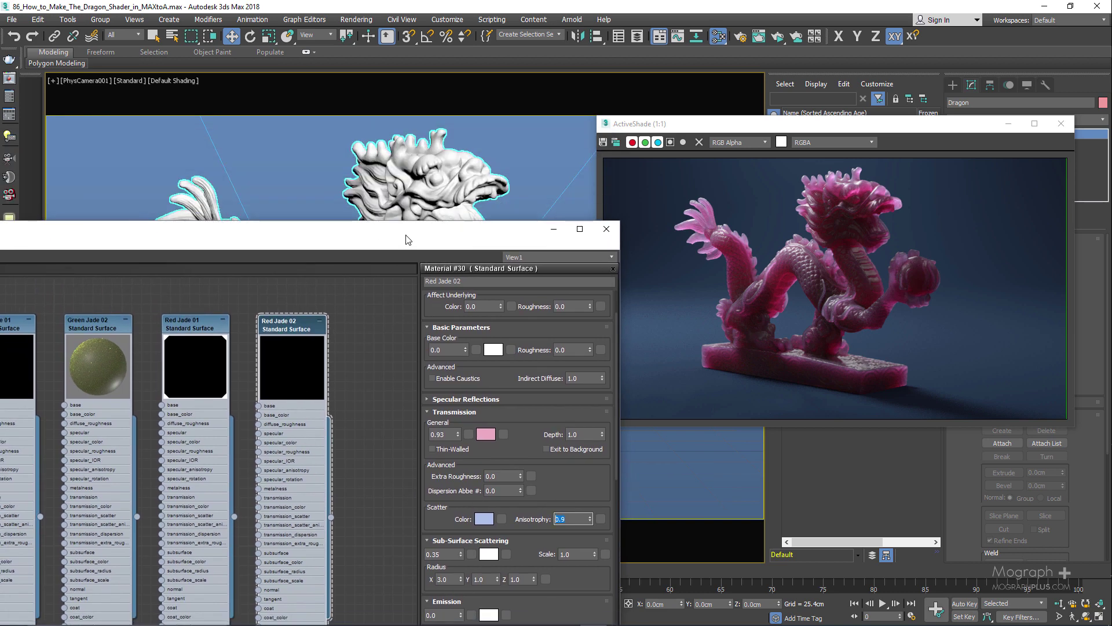
right_click(311, 322)
left_click(368, 338)
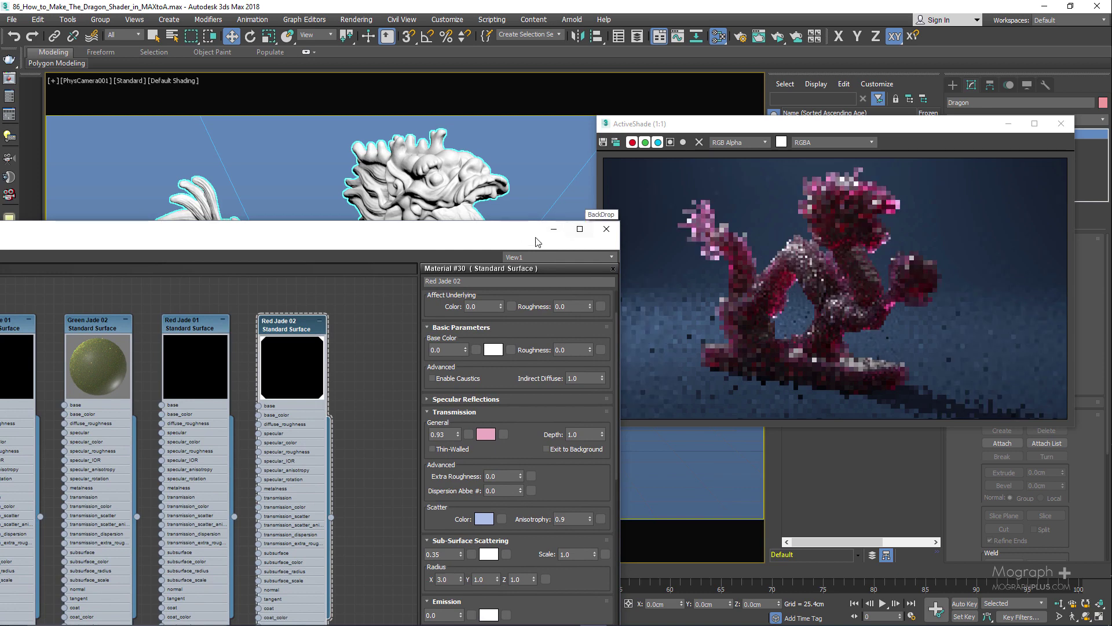
left_click_drag(507, 239, 438, 134)
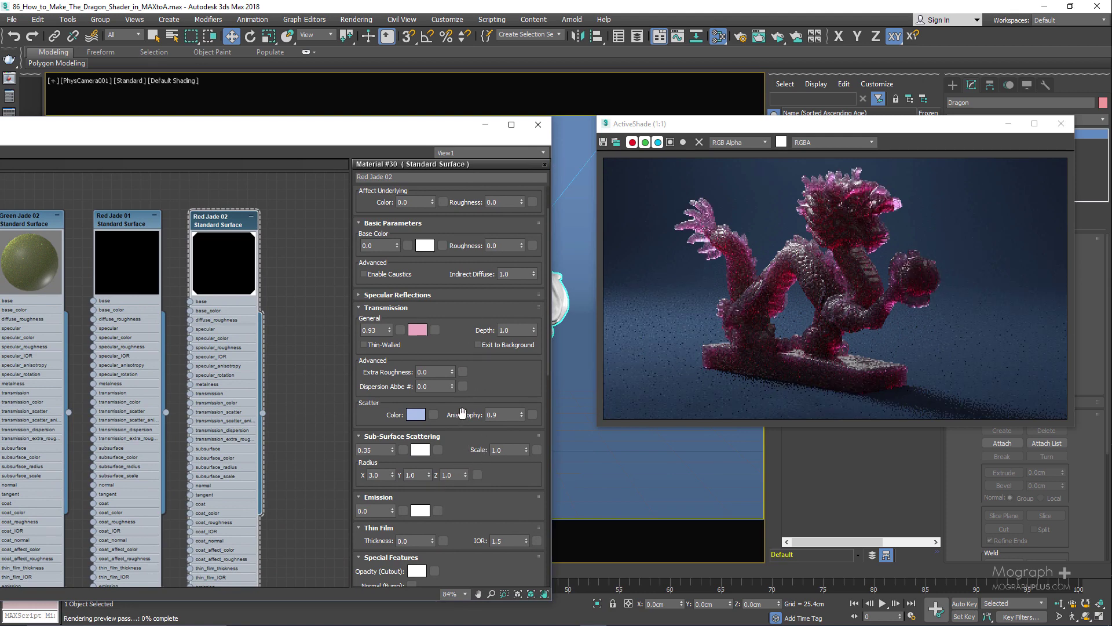
Assign the Red Jade 01 material back to the selected dragon
left_click(150, 224)
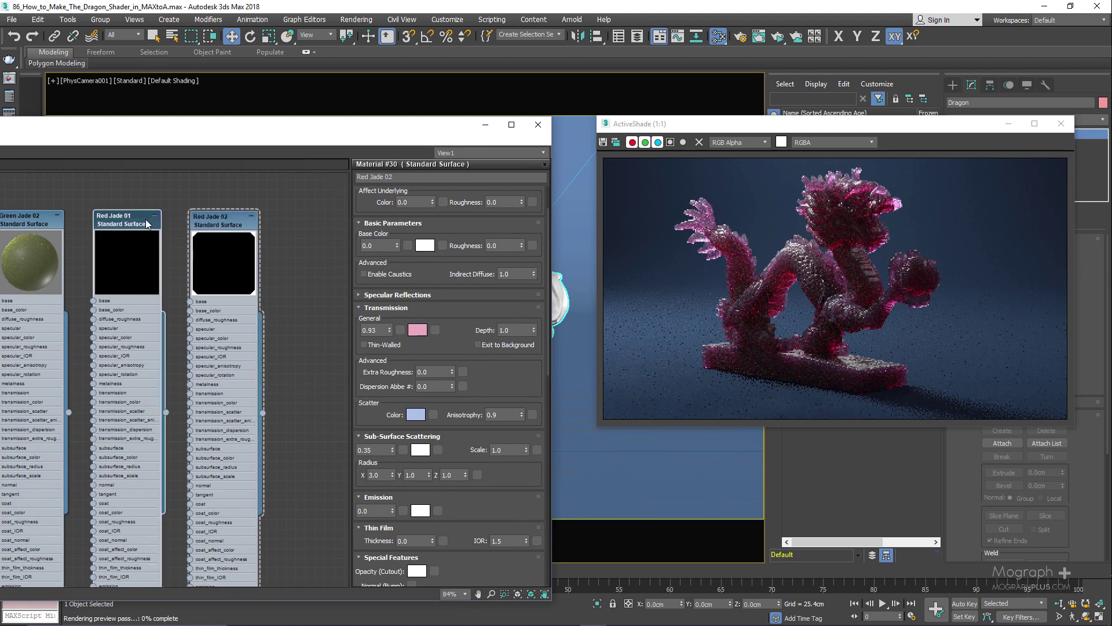
right_click(131, 221)
left_click(146, 238)
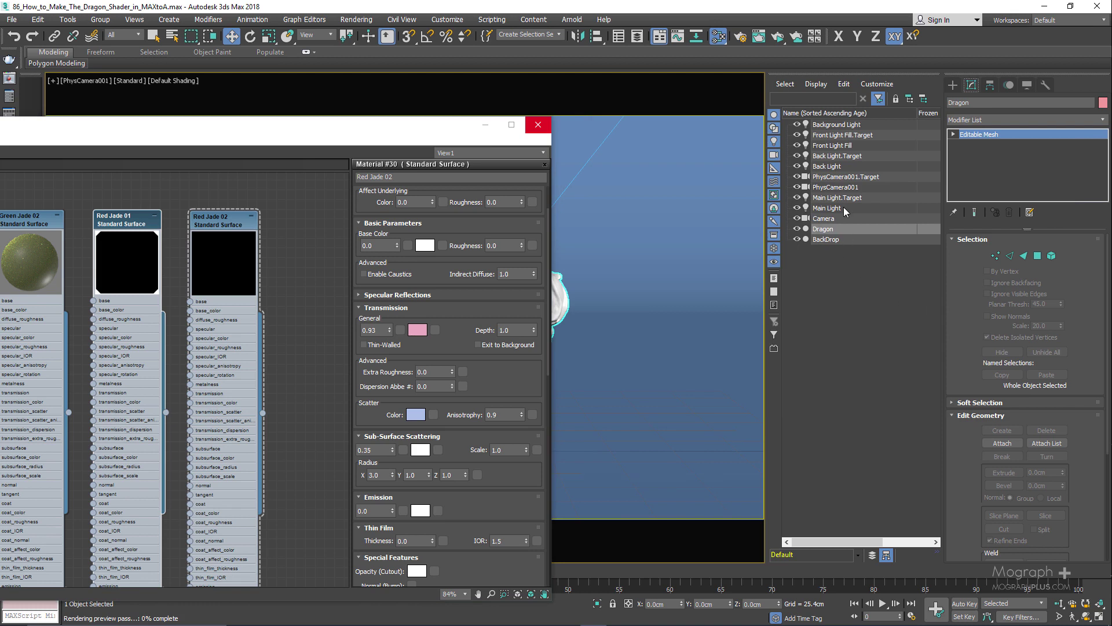
Set the rendering samples of the Main Light and the Back Light to 3
left_click(838, 207)
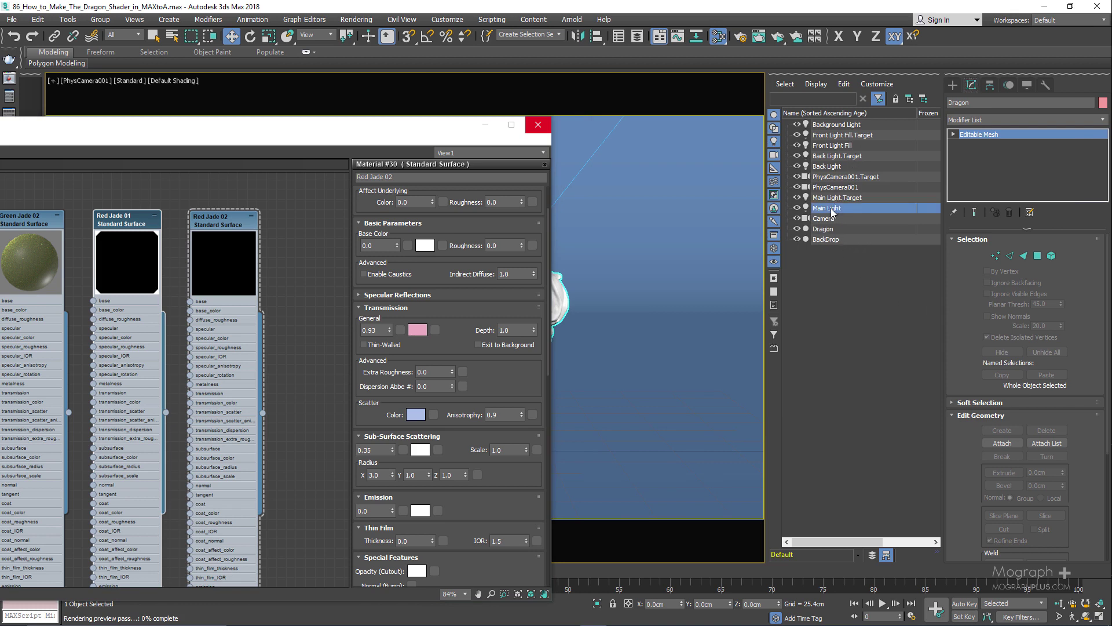
left_click_drag(988, 399, 998, 265)
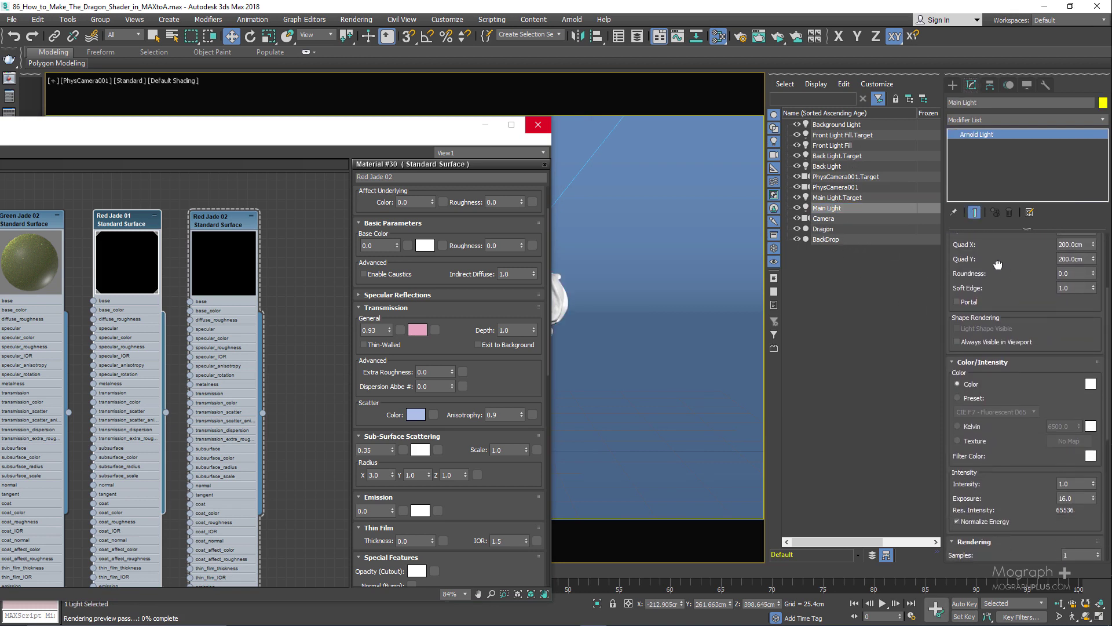
scroll(998, 265, "down", 5)
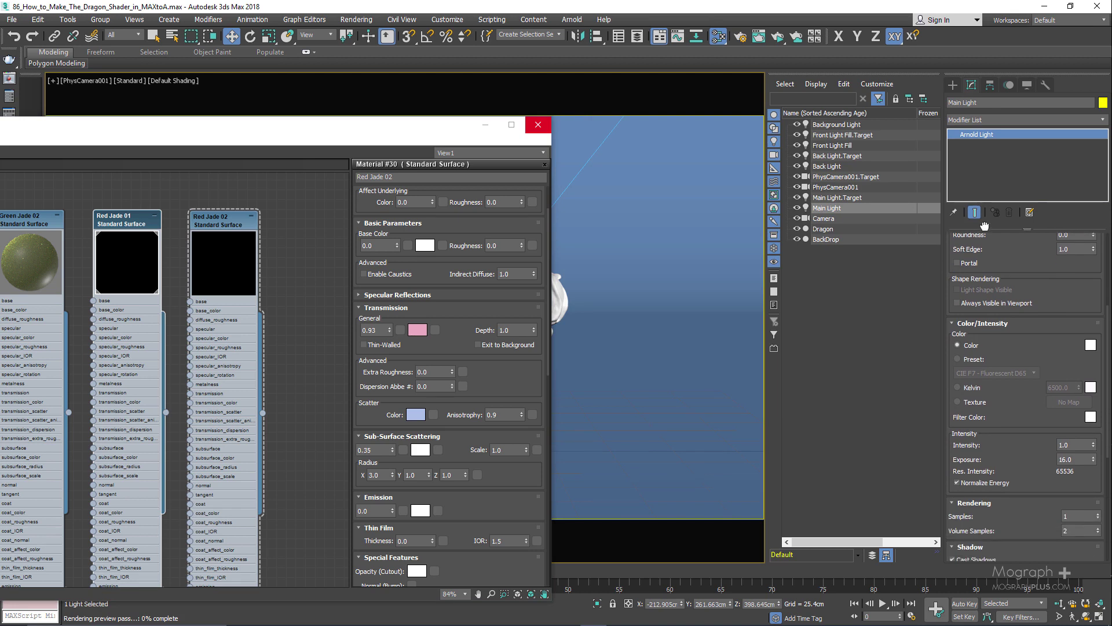
double_click(1066, 402)
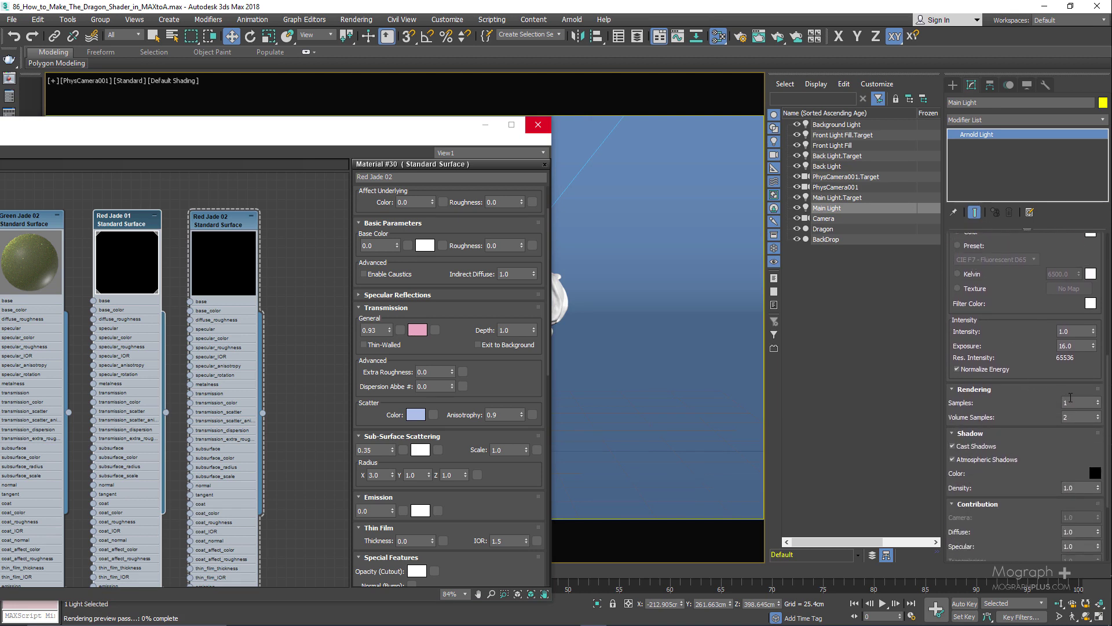
type("3")
left_click(840, 166)
double_click(1078, 402)
type("3")
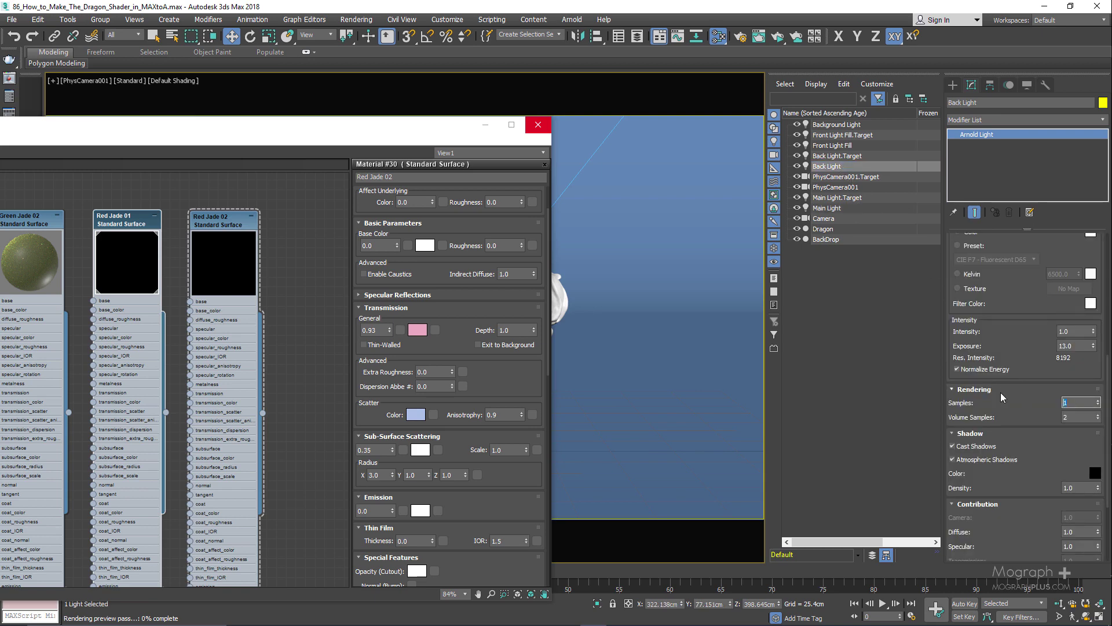
Set the rendering samples of the Front Light Fill and the Background Light to 3
left_click(829, 147)
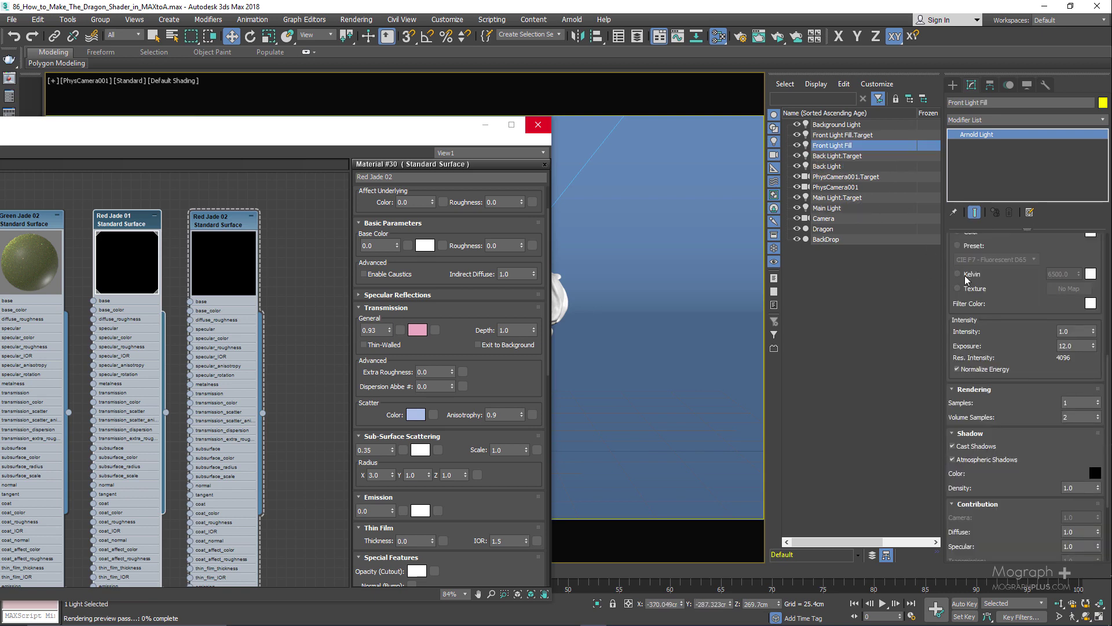
double_click(1076, 403)
type("3")
left_click(833, 126)
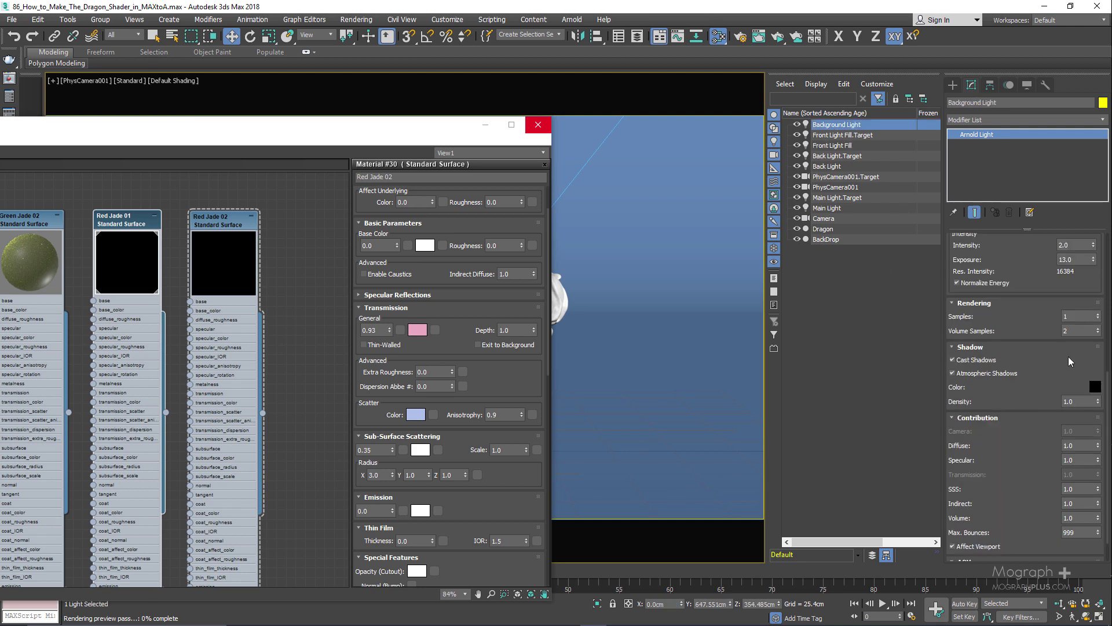
scroll(1069, 356, "down", 1)
double_click(1072, 306)
type("3")
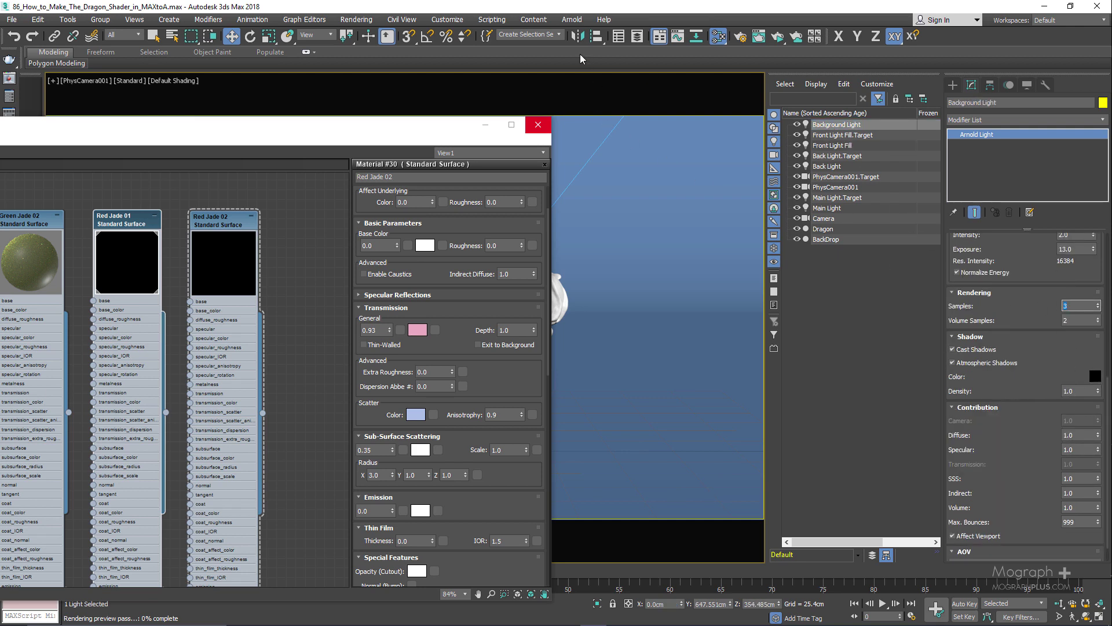
Open the render setup and switch its target to Production Rendering Mode
left_click(743, 37)
left_click_drag(505, 73, 539, 67)
left_click(539, 88)
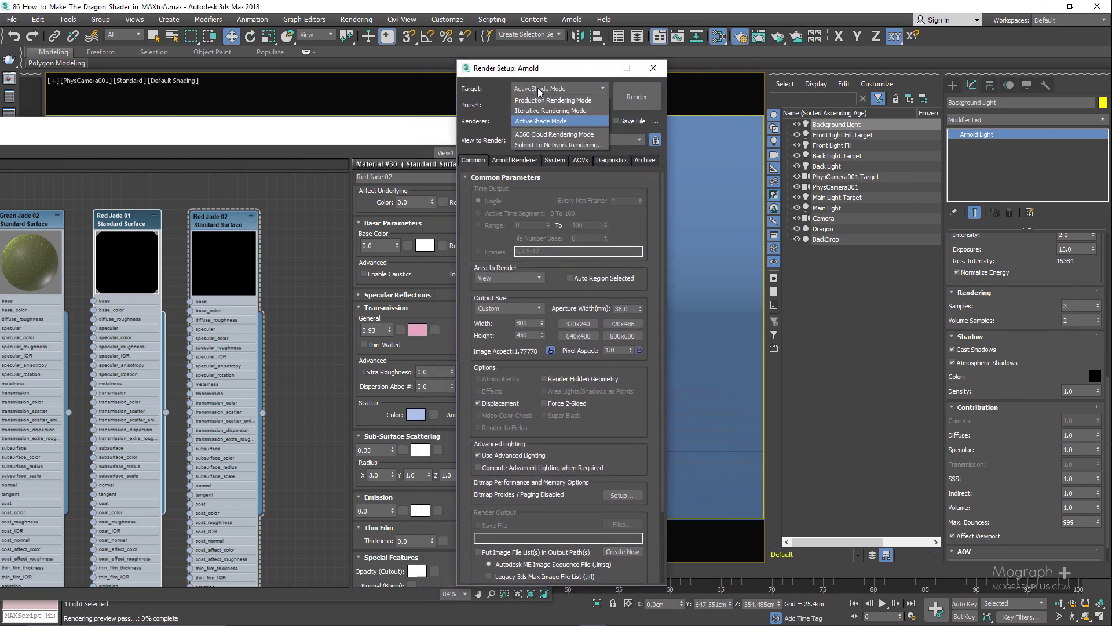
left_click(580, 102)
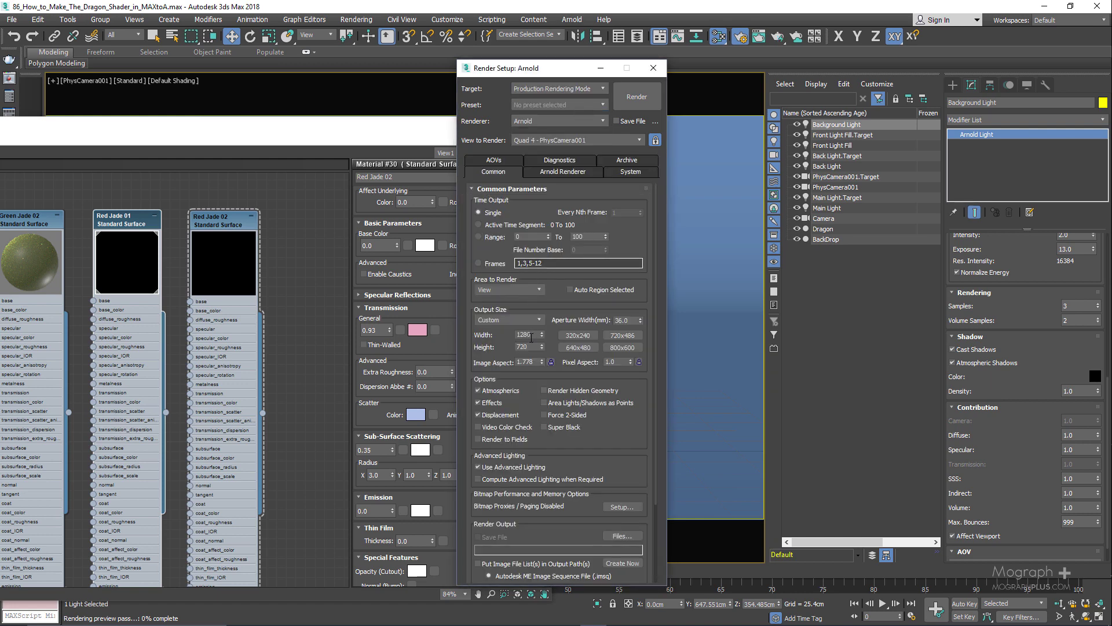
mouse_move(493, 343)
left_mouse_down()
mouse_move(501, 300)
mouse_move(497, 328)
left_mouse_up()
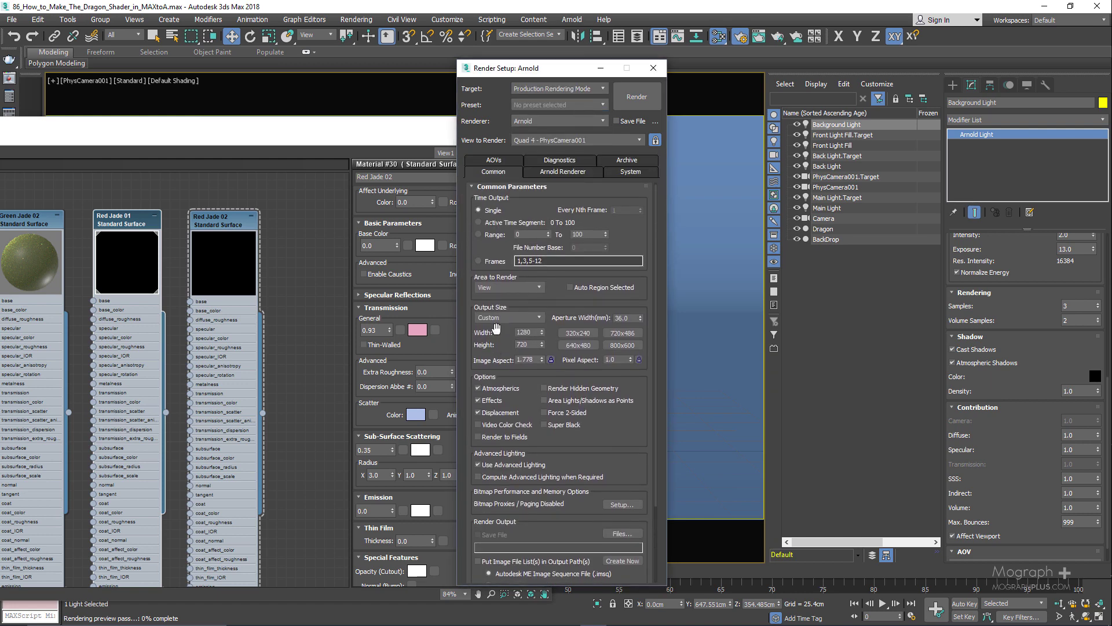
In the Arnold sampling settings, set the Camera (AA) samples to 5 and the Diffuse samples to 3
left_click(552, 173)
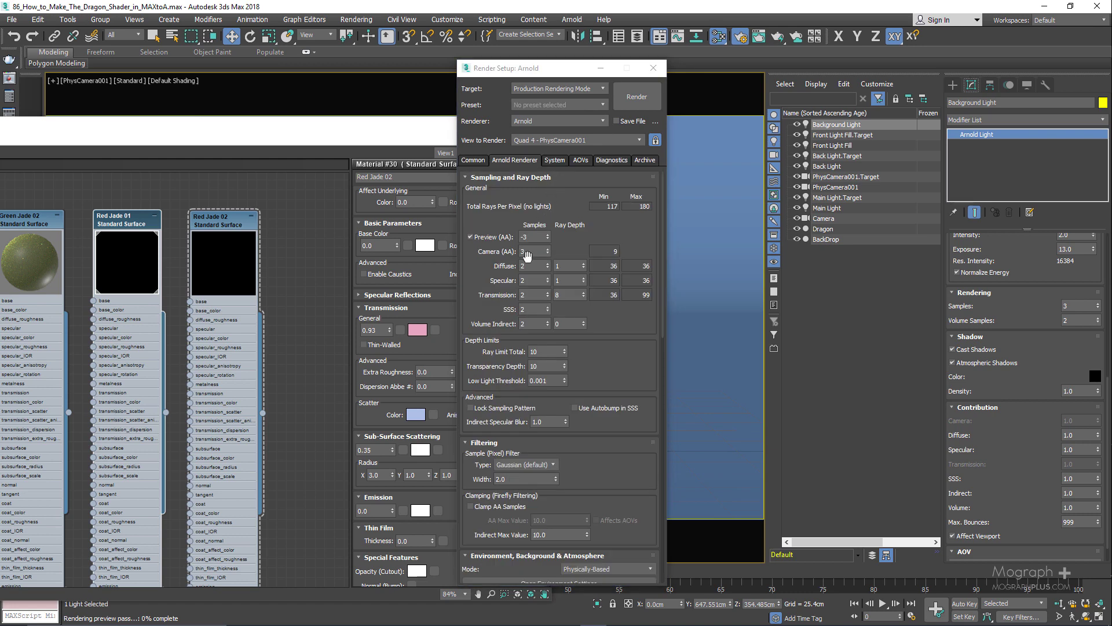
double_click(527, 253)
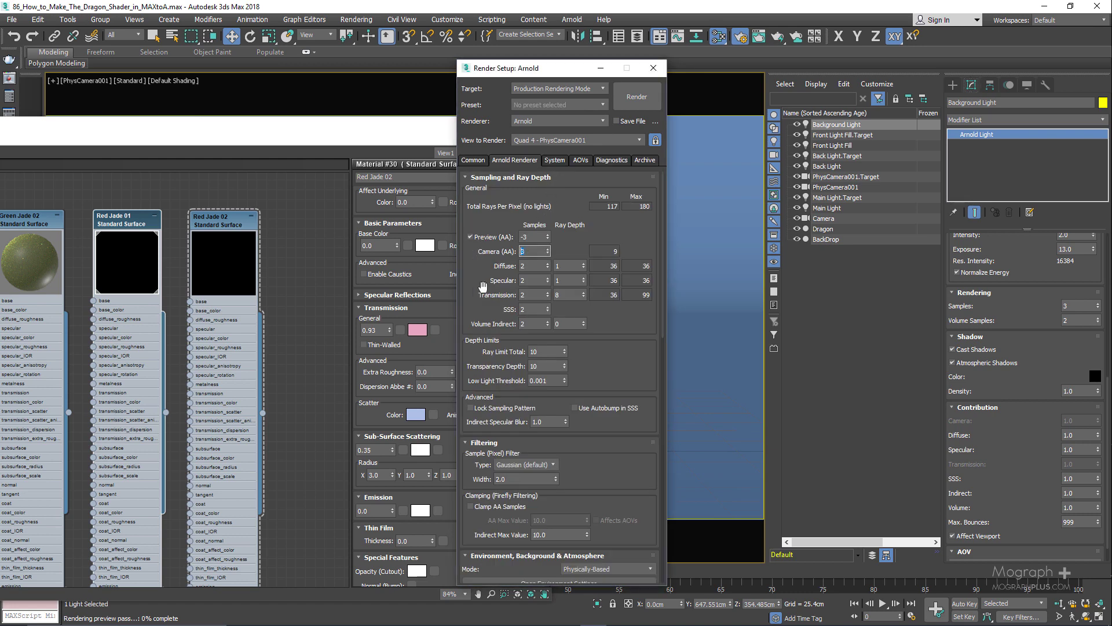
type("5")
key("Return")
double_click(535, 266)
type("3")
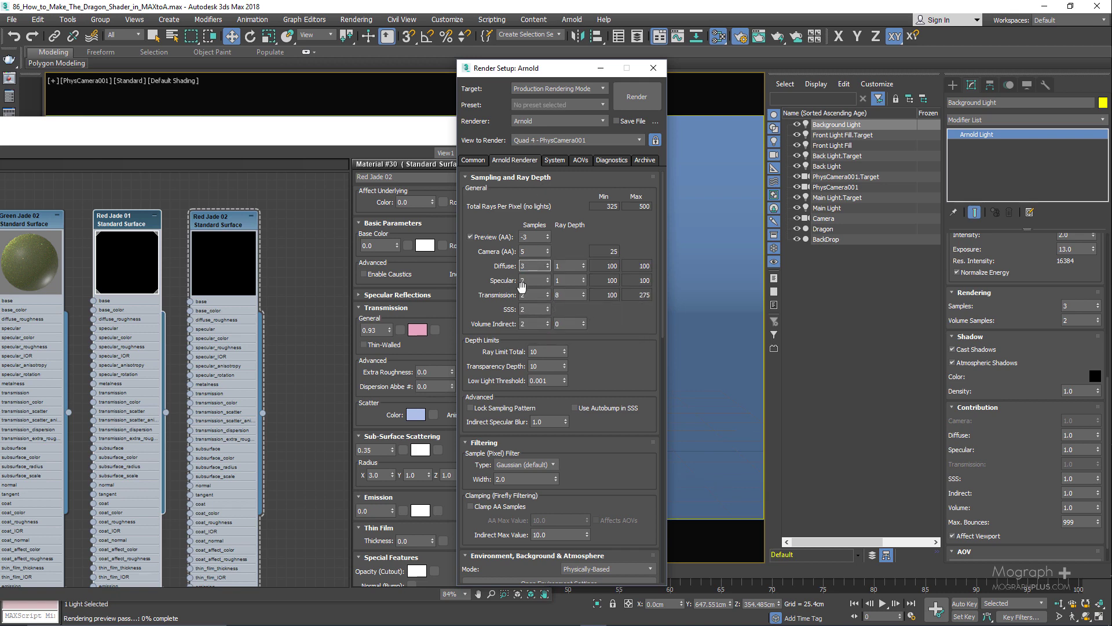
key("Return")
Set the Arnold Specular samples to 3, the Transmission samples to 4 and the SSS samples to 3
left_click_drag(533, 280, 465, 291)
type("3")
key("Return")
mouse_move(481, 303)
left_mouse_down()
mouse_move(492, 280)
mouse_move(478, 285)
left_mouse_up()
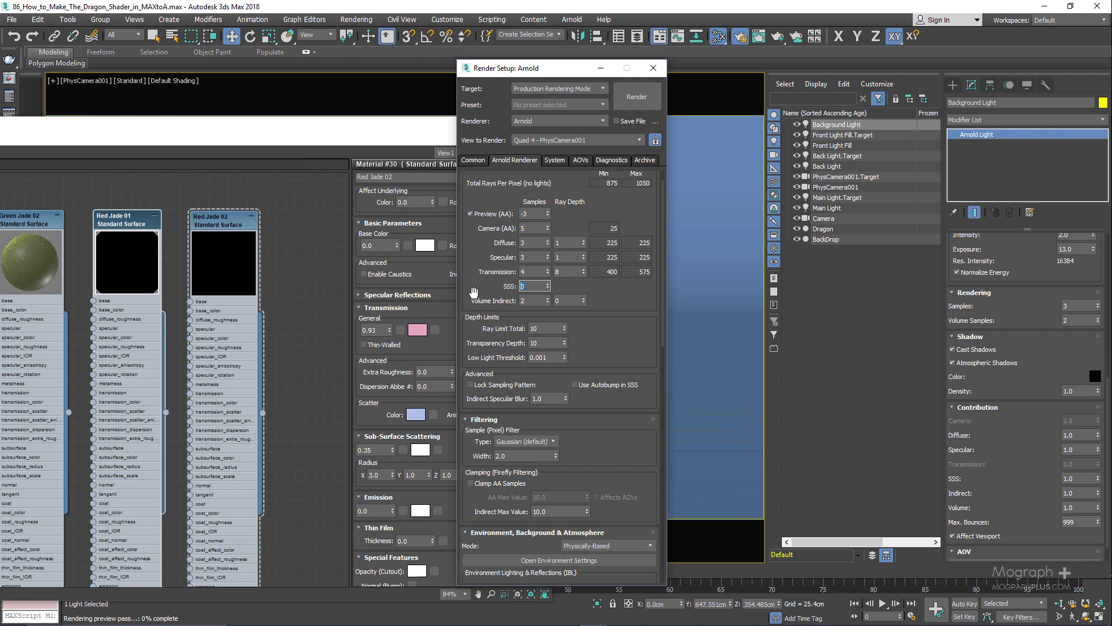
left_click_drag(610, 333, 602, 363)
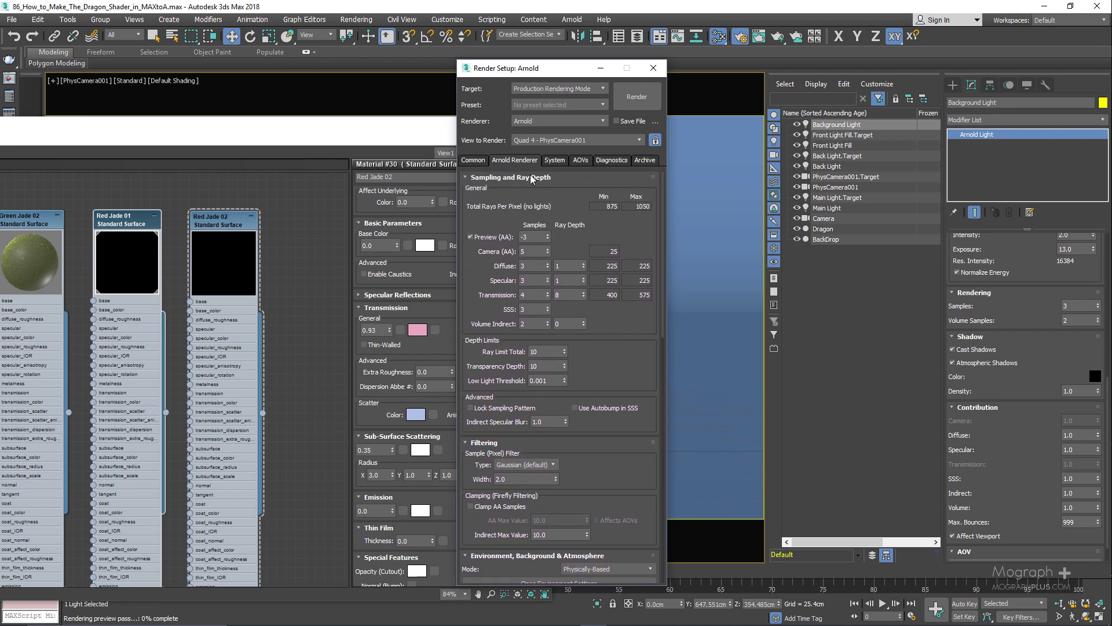
Bring the material editor back to the front and show the Green Jade 01 node
left_click_drag(315, 133, 503, 109)
left_click_drag(464, 182, 104, 198)
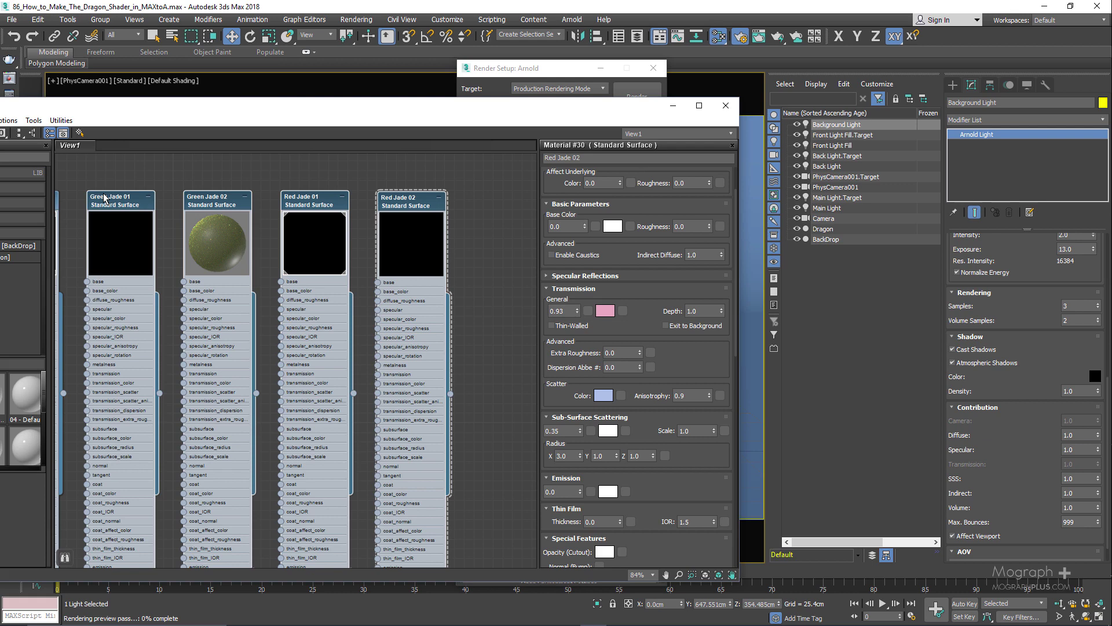